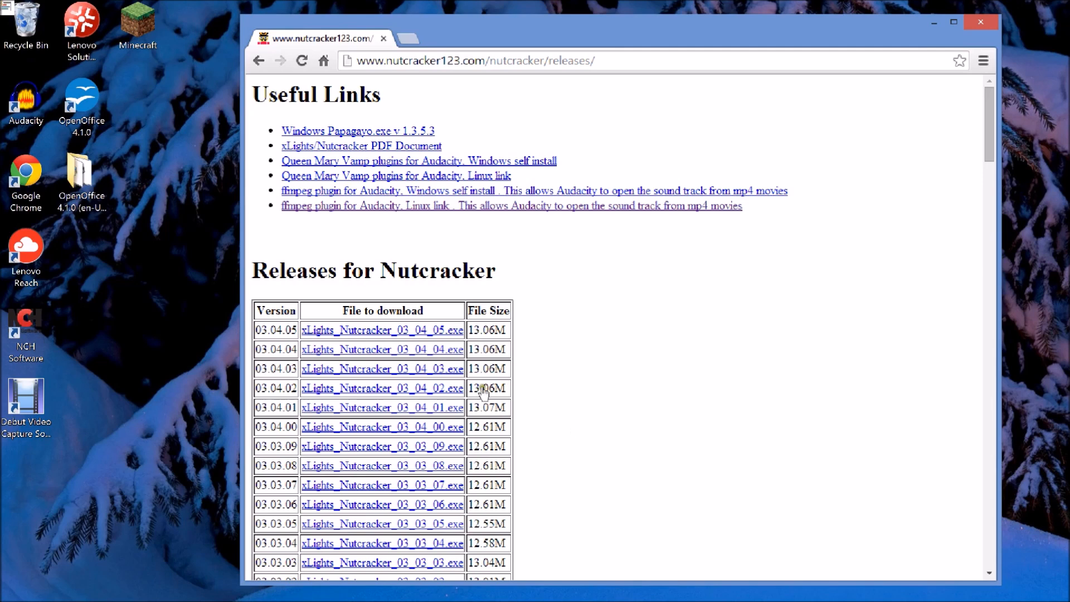
# Download the xLights_Nutcracker_03_04_05.exe release and install it with the default settings, skipping the readme, and close the browser
pyautogui.click(393, 334)
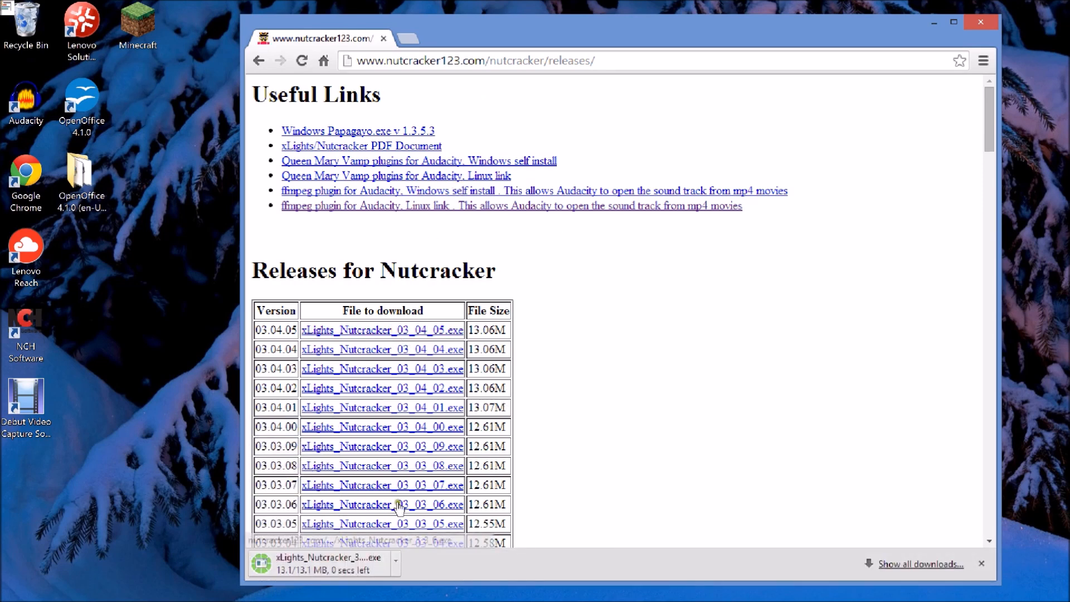
pyautogui.click(319, 567)
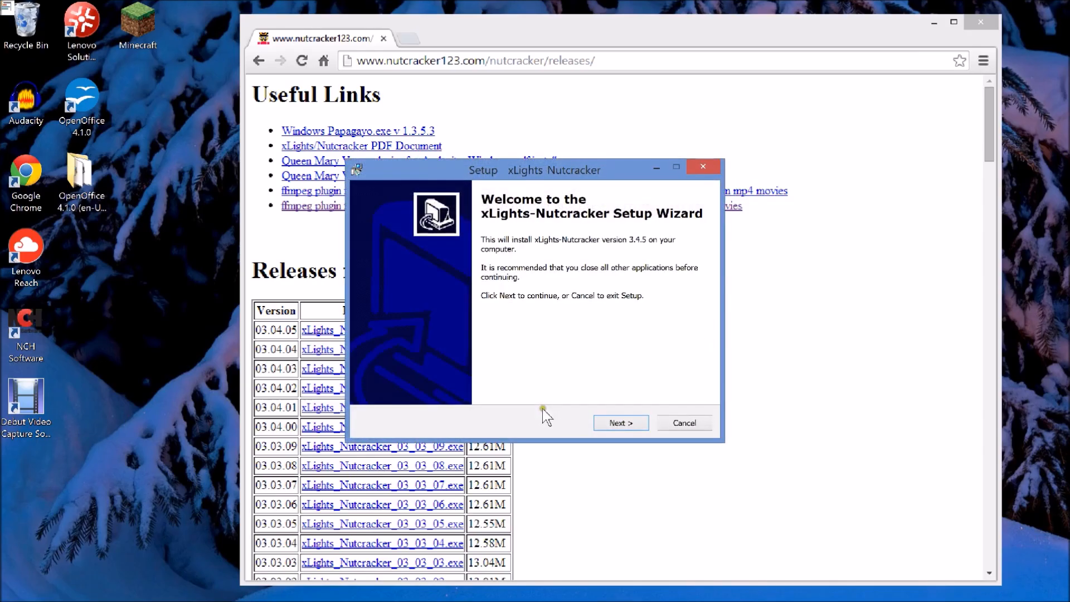
pyautogui.click(617, 423)
pyautogui.click(617, 425)
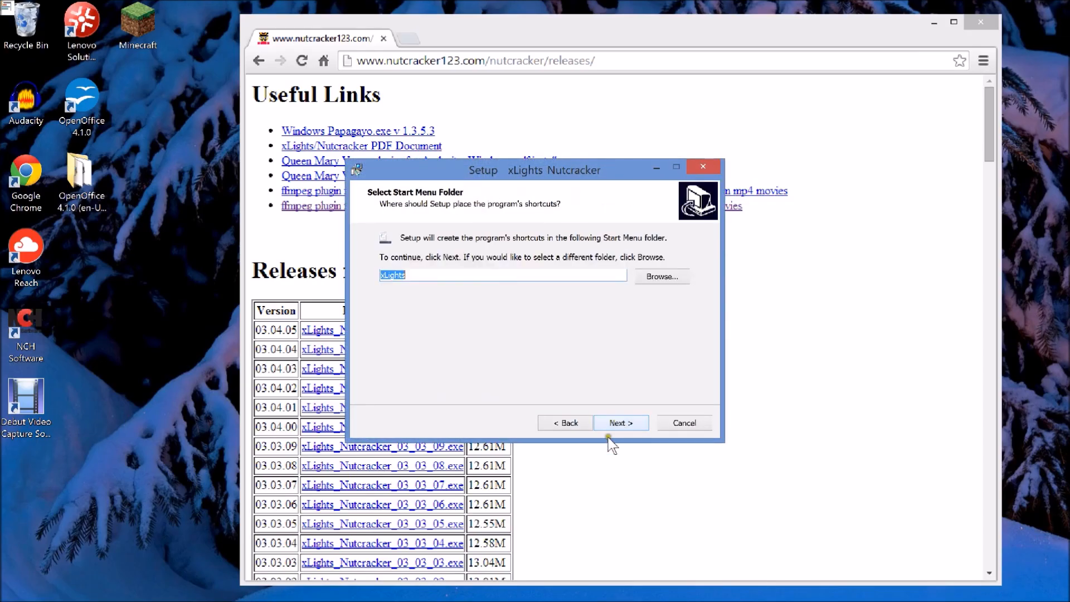
pyautogui.click(621, 424)
pyautogui.click(617, 424)
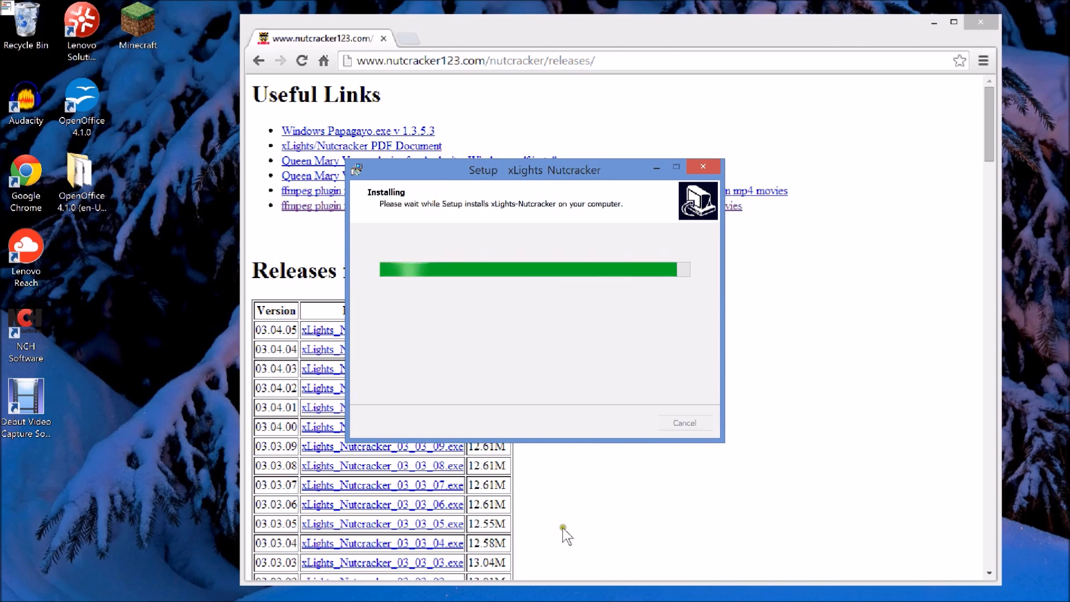
pyautogui.click(535, 299)
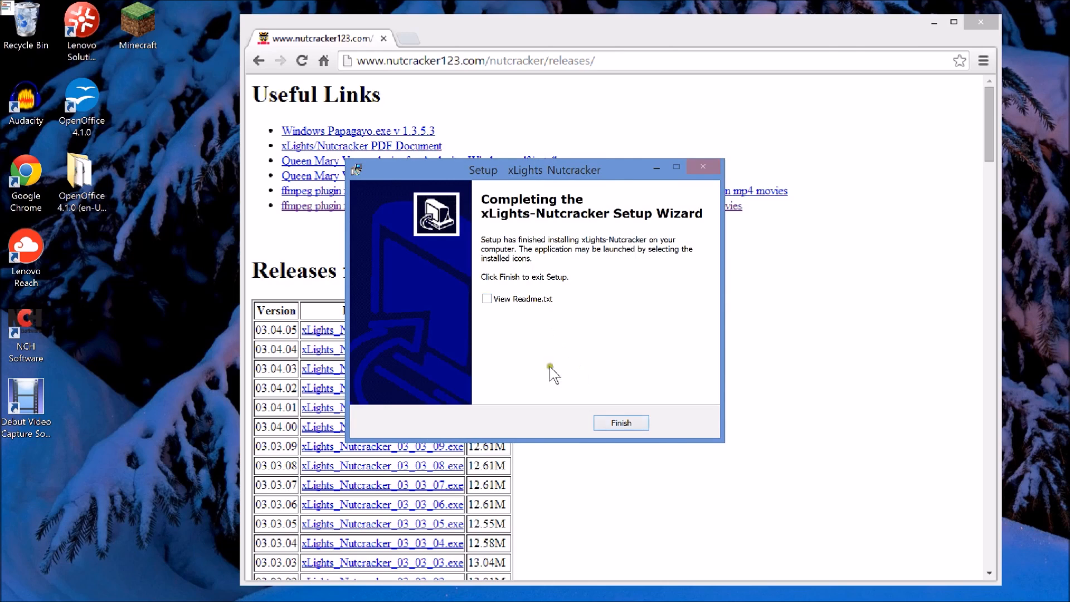
pyautogui.click(609, 424)
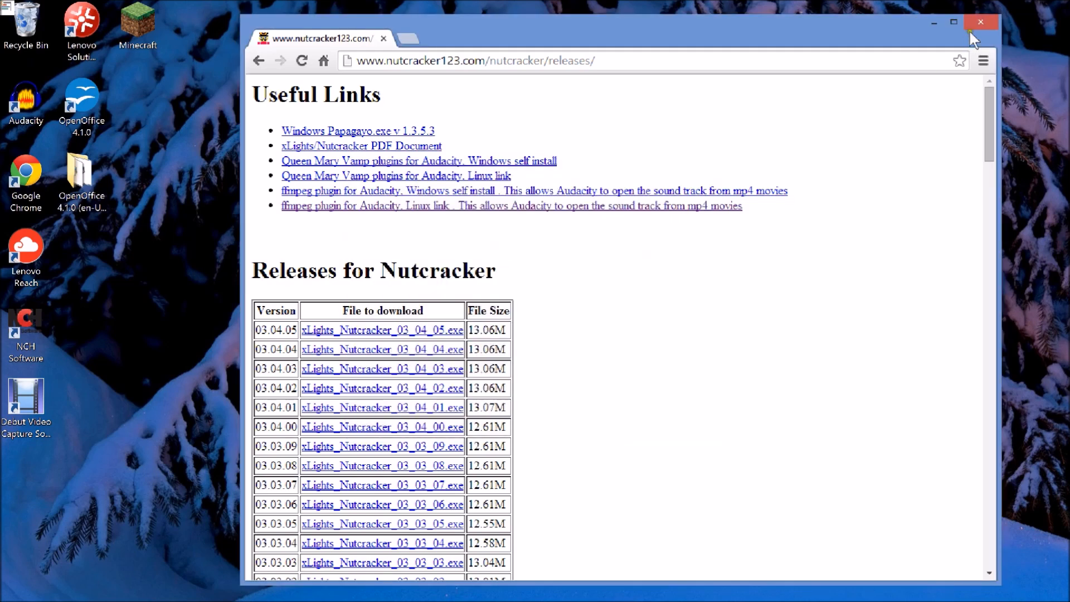
pyautogui.click(970, 33)
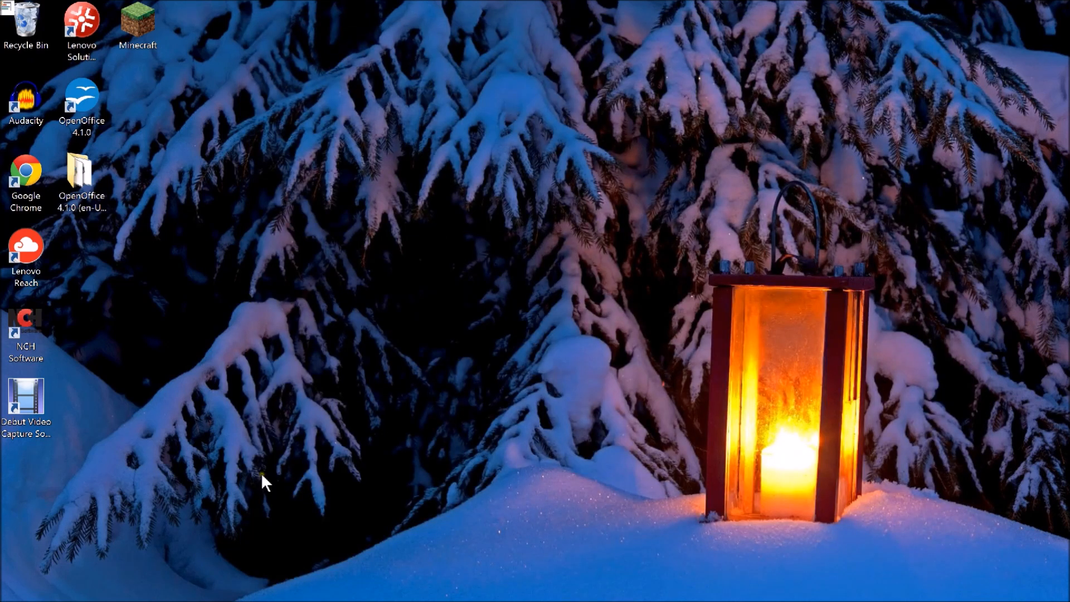
# In xLights/Nutcracker, create a new model named BIGHOUSE and set it to display as Custom
pyautogui.click(535, 591)
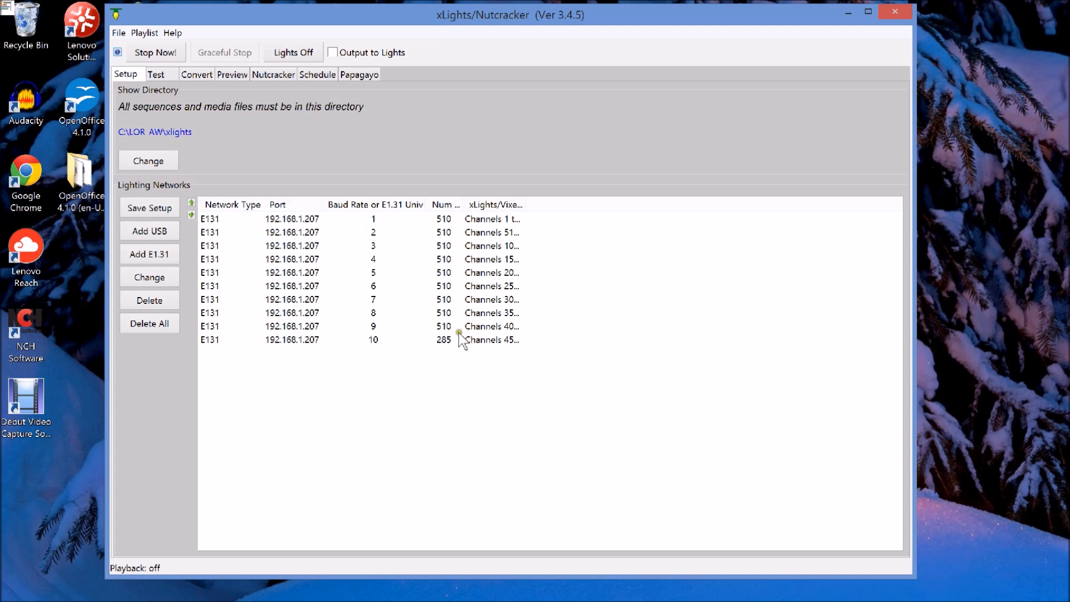
pyautogui.click(261, 75)
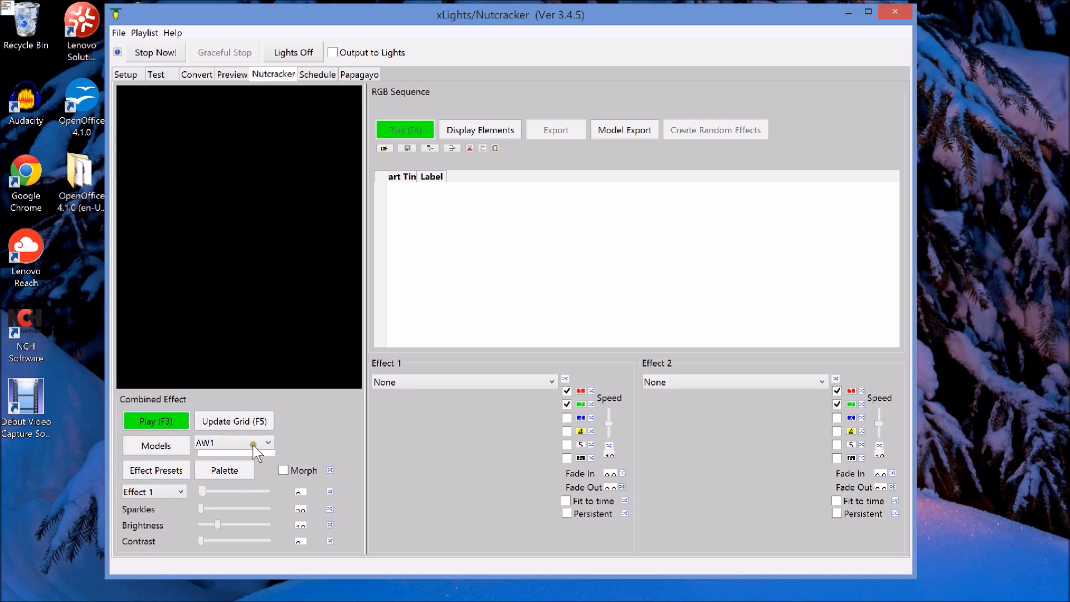
pyautogui.click(151, 447)
pyautogui.click(232, 90)
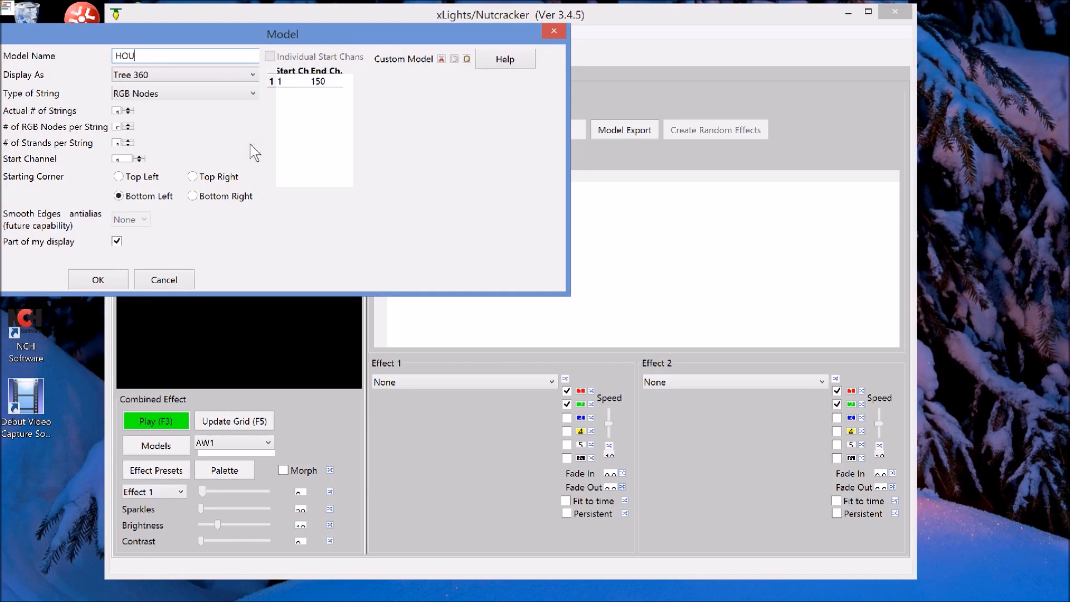
pyautogui.write('BIGHOU')
pyautogui.click(243, 75)
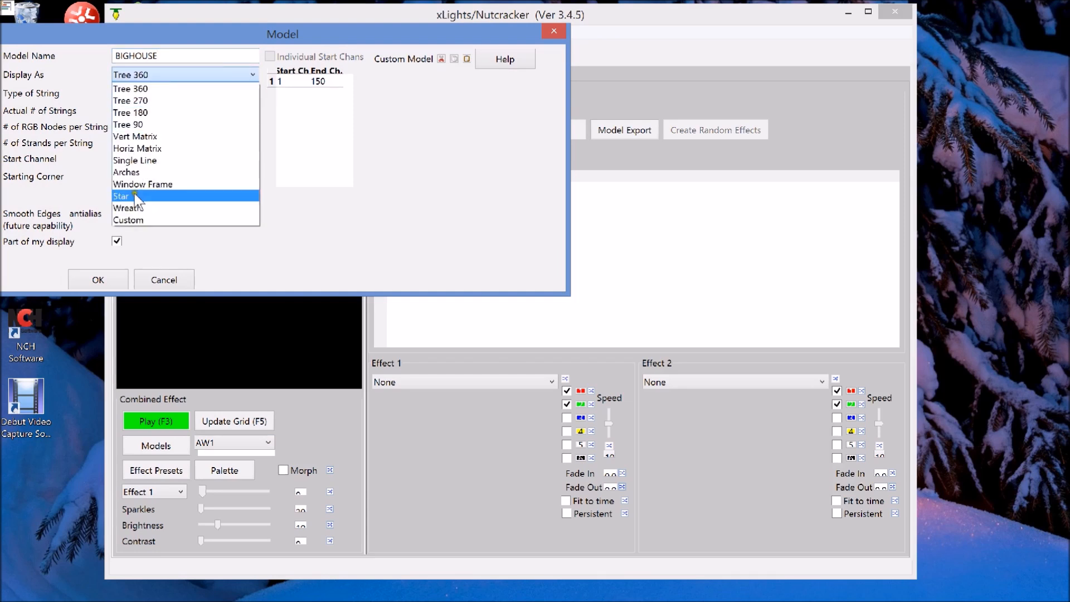
pyautogui.click(127, 219)
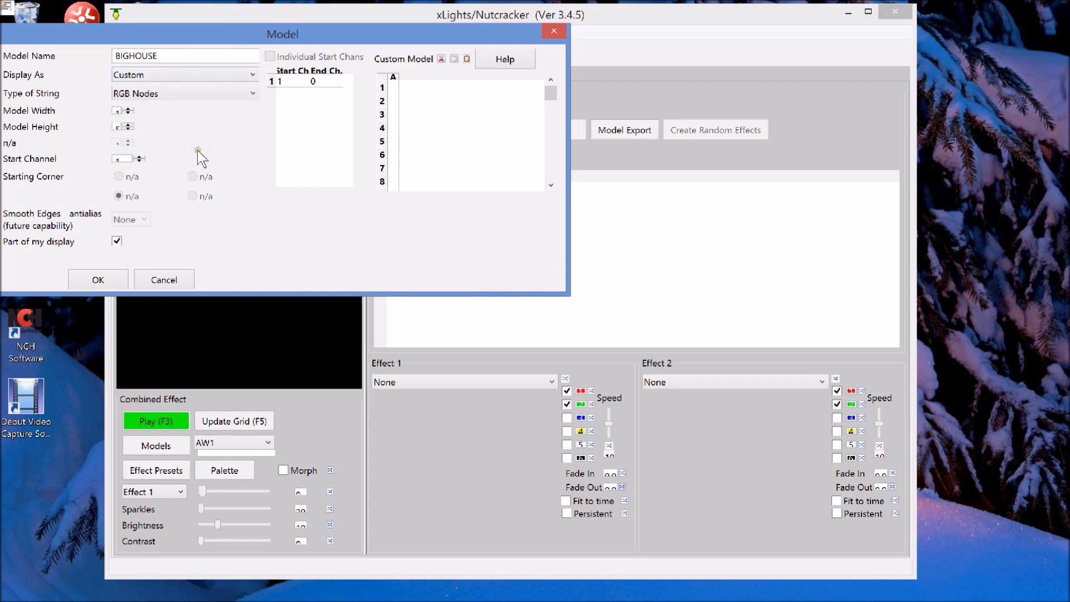
# Increase the custom model's width and height to form a grid of many columns and rows, and save the model
pyautogui.click(121, 140)
pyautogui.moveTo(119, 128); pyautogui.dragTo(103, 130)
pyautogui.click(130, 121)
pyautogui.click(119, 112)
pyautogui.moveTo(118, 112); pyautogui.dragTo(103, 112)
pyautogui.moveTo(119, 124); pyautogui.dragTo(128, 227)
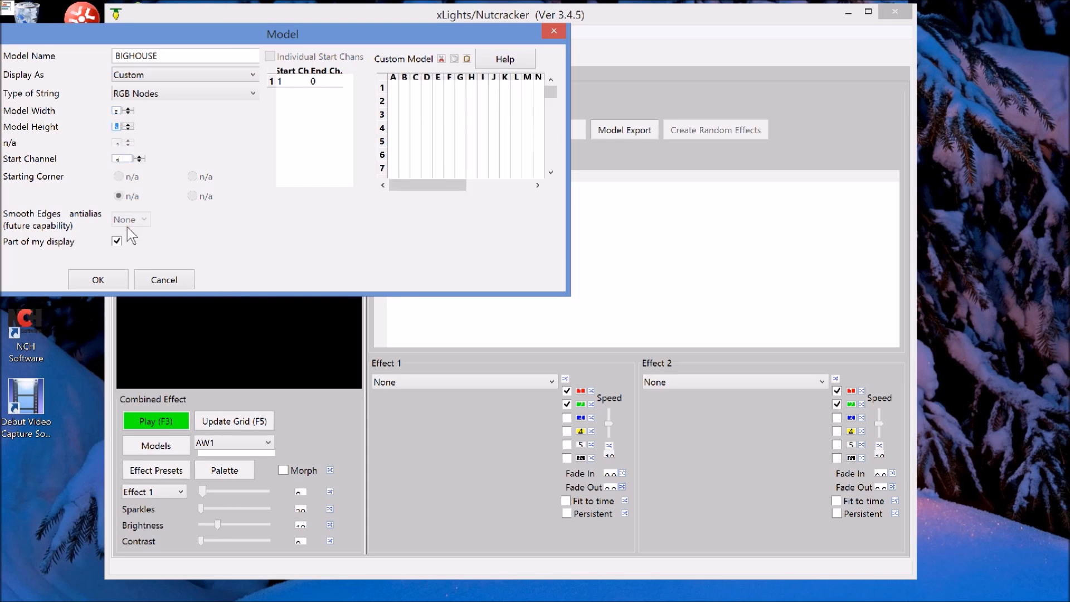
pyautogui.click(98, 279)
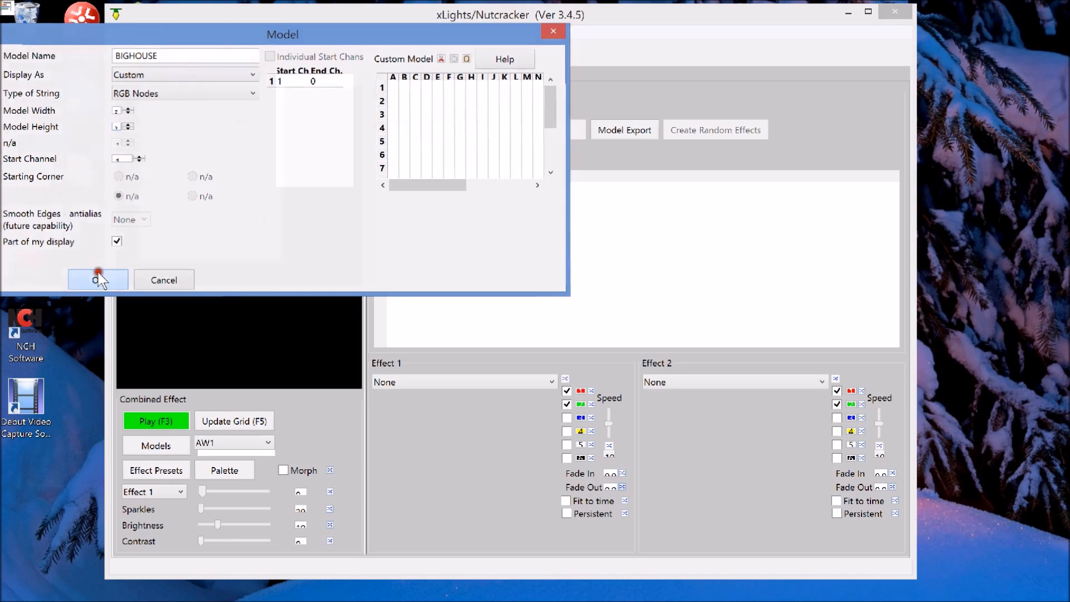
# Reopen the BIGHOUSE model for modification and look over its custom grid and start channel
pyautogui.click(167, 101)
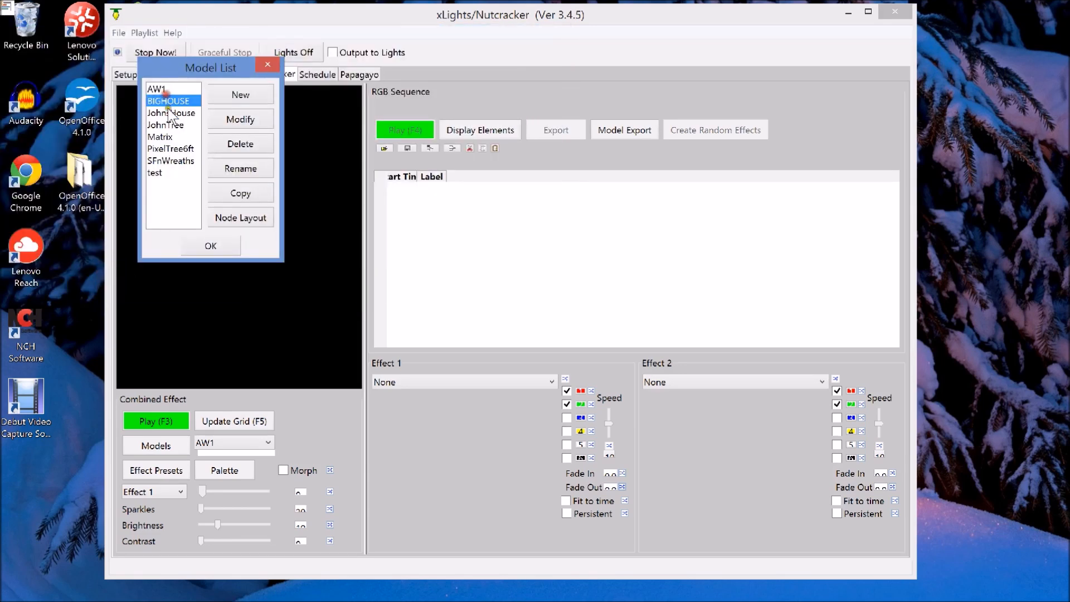
pyautogui.click(240, 120)
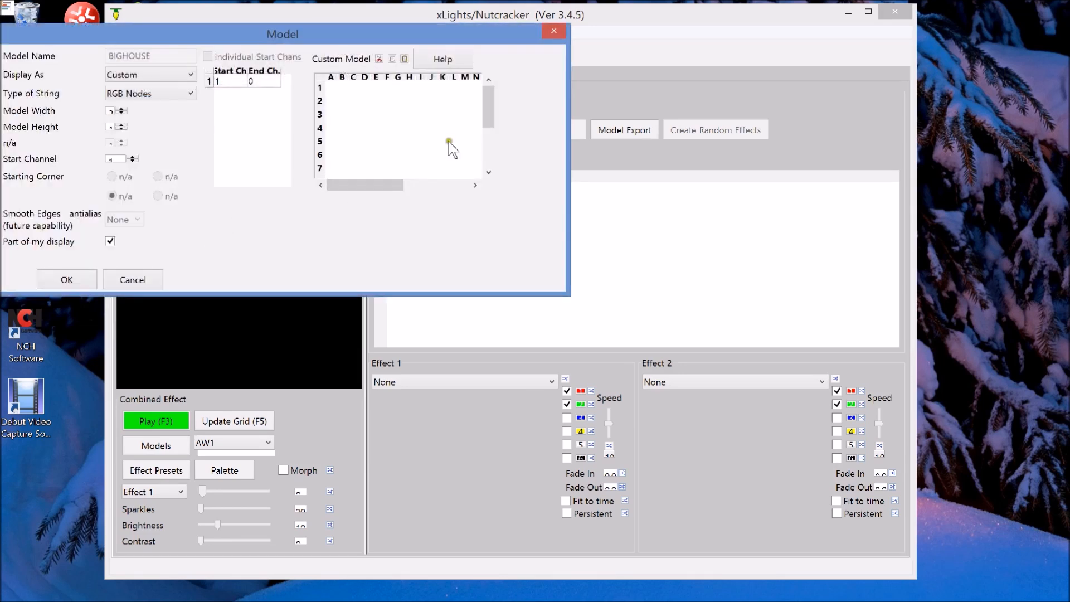
pyautogui.click(491, 111)
pyautogui.moveTo(491, 111)
pyautogui.mouseDown()
pyautogui.moveTo(490, 170)
pyautogui.moveTo(490, 92)
pyautogui.mouseUp()
pyautogui.moveTo(395, 185); pyautogui.dragTo(359, 185)
pyautogui.moveTo(443, 40); pyautogui.dragTo(617, 84)
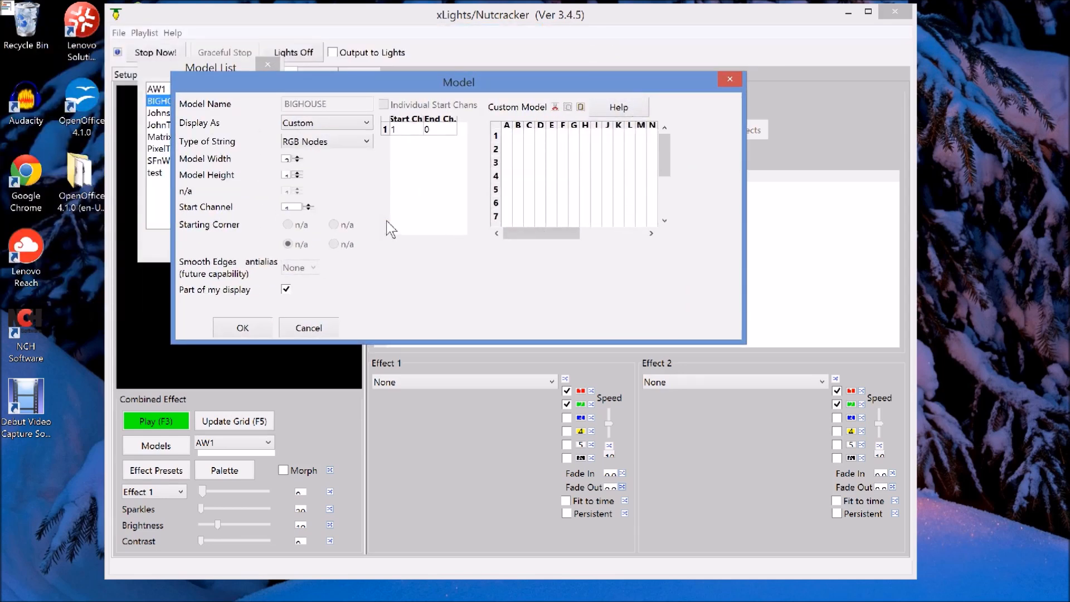
pyautogui.click(291, 202)
pyautogui.moveTo(291, 206); pyautogui.dragTo(277, 207)
pyautogui.click(286, 288)
pyautogui.moveTo(601, 81); pyautogui.dragTo(676, 96)
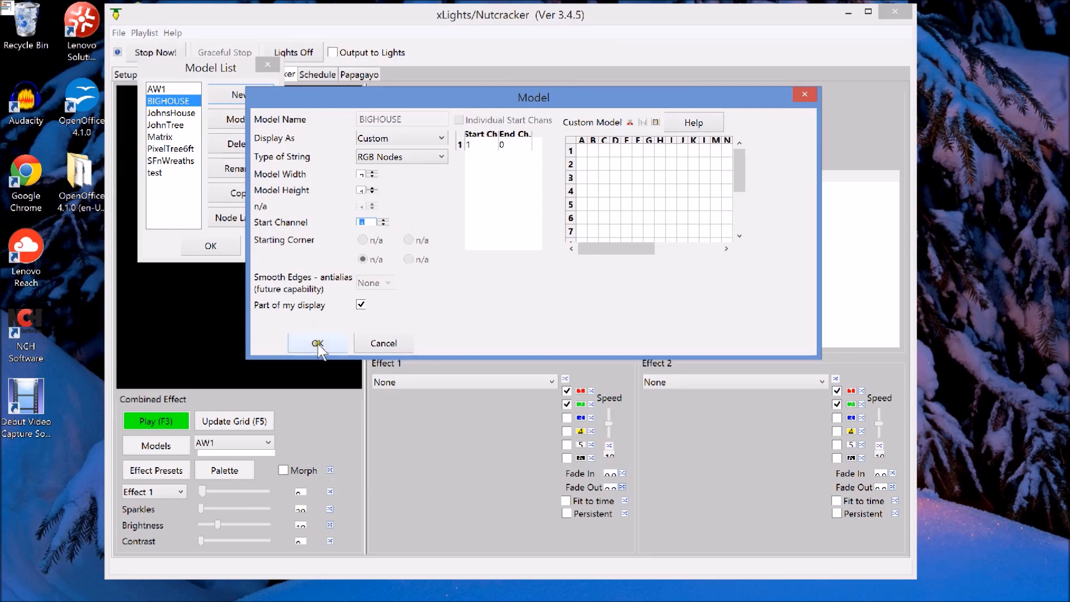
# Number the nodes 1 through 7 down column F of the custom grid, from row 2 to row 8
pyautogui.click(661, 193)
pyautogui.click(638, 177)
pyautogui.click(616, 178)
pyautogui.doubleClick(638, 164)
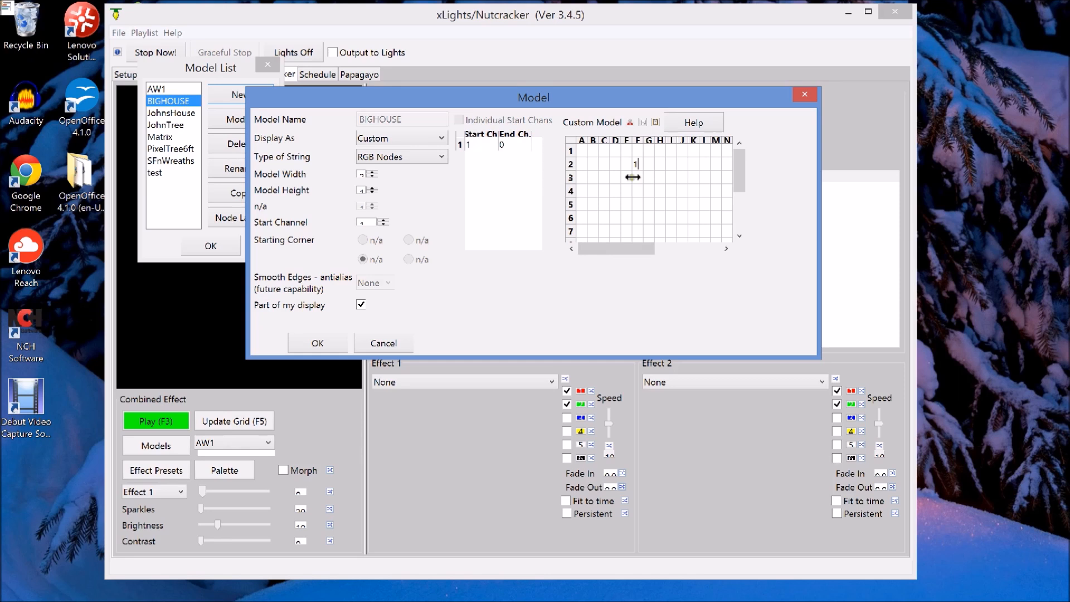
pyautogui.doubleClick(634, 177)
pyautogui.write('2')
pyautogui.doubleClick(634, 191)
pyautogui.write('3')
pyautogui.doubleClick(633, 202)
pyautogui.write('4')
pyautogui.doubleClick(634, 217)
pyautogui.write('5')
pyautogui.doubleClick(636, 231)
pyautogui.write('6')
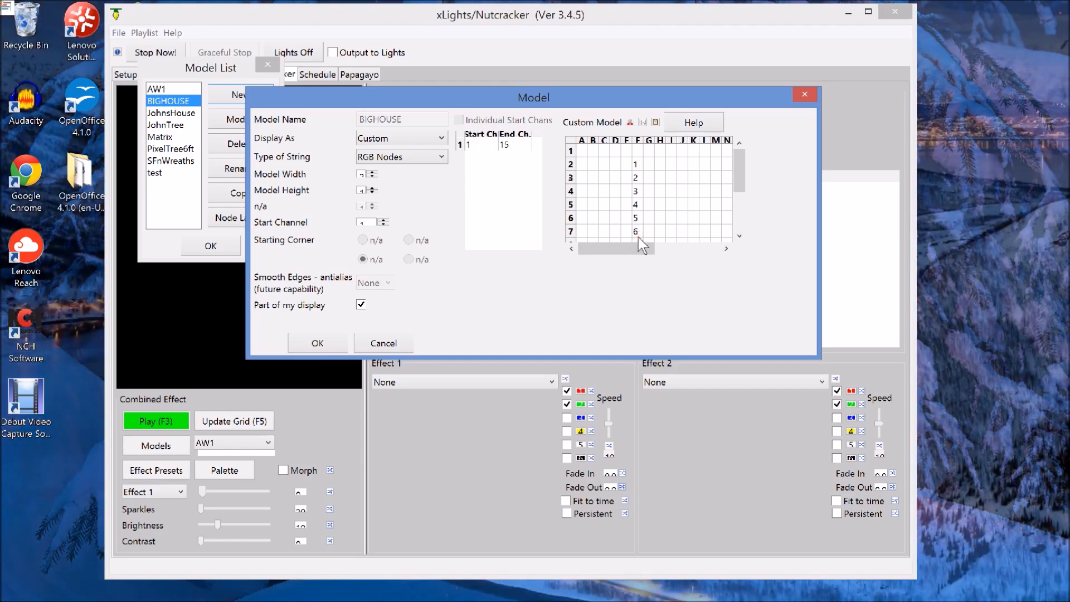
pyautogui.click(637, 237)
pyautogui.doubleClick(636, 241)
pyautogui.write('7')
# Enter nodes 8, 9, 10 and 11 in row 4 of the grid, in columns D, E, G and H
pyautogui.click(627, 173)
pyautogui.click(618, 173)
pyautogui.write('8')
pyautogui.click(625, 174)
pyautogui.write('9')
pyautogui.click(644, 172)
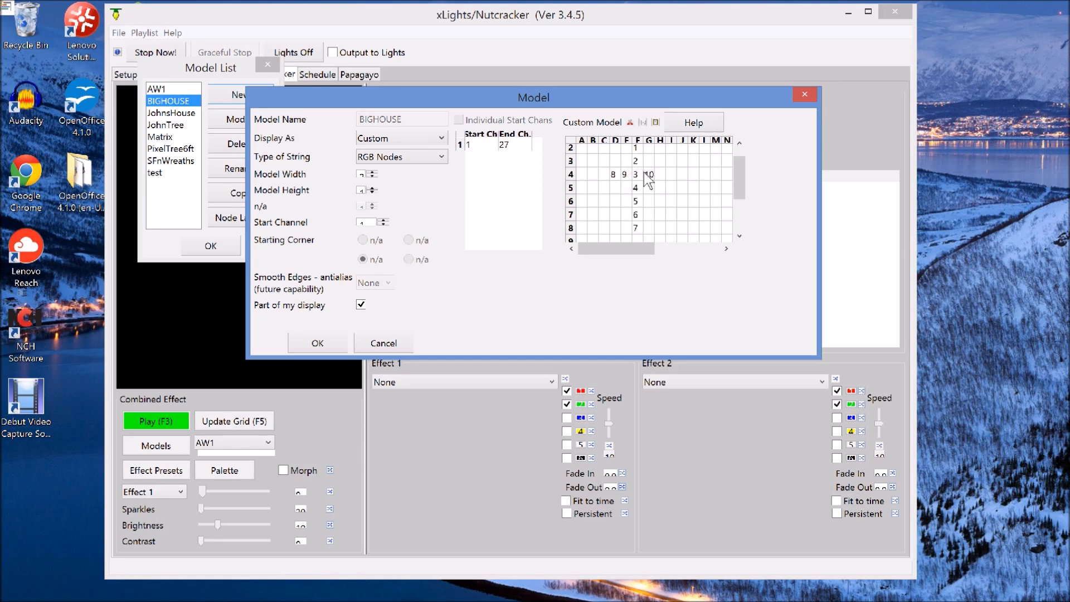
pyautogui.write('10')
pyautogui.click(660, 175)
pyautogui.click(660, 200)
pyautogui.click(606, 249)
pyautogui.click(634, 146)
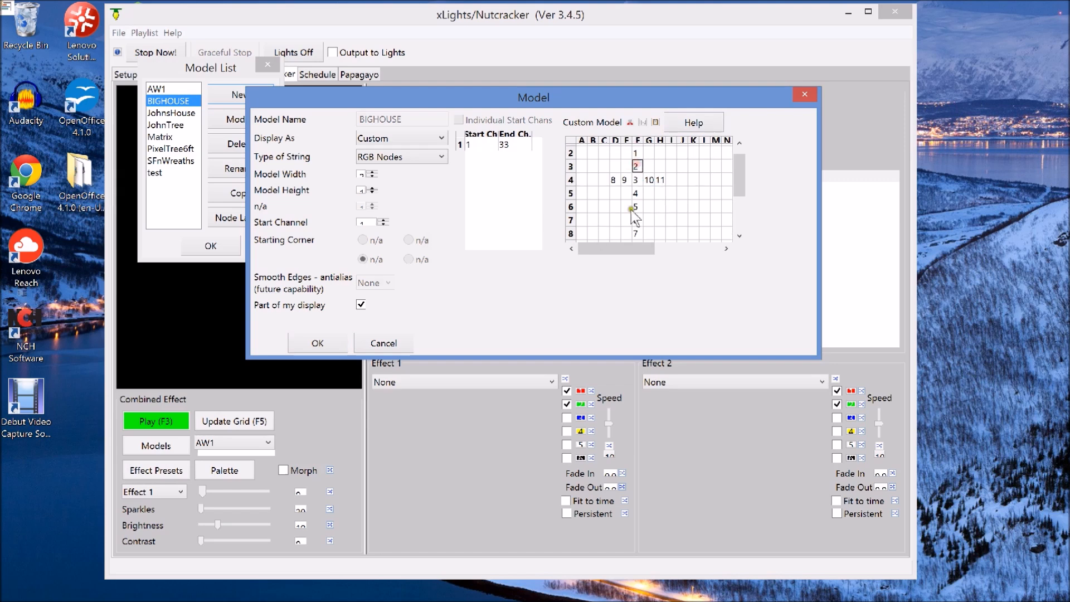
pyautogui.click(637, 193)
# Replace every node number in column F rows 2 to 8 and in row 4 columns D to H with 0, and save the model
pyautogui.click(636, 152)
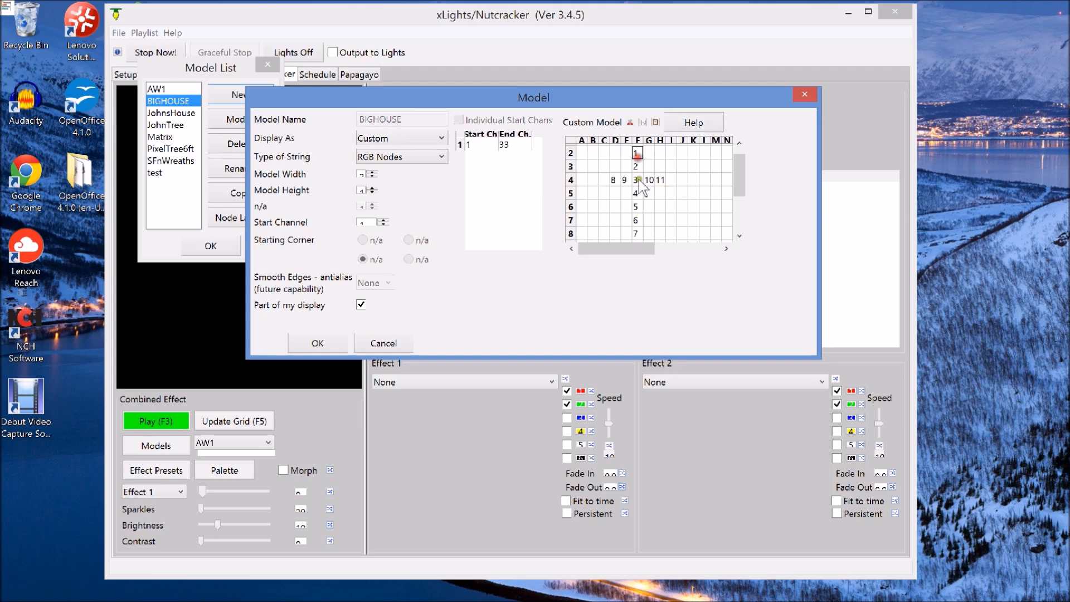
pyautogui.write('0')
pyautogui.click(636, 167)
pyautogui.write('0')
pyautogui.click(636, 179)
pyautogui.write('0')
pyautogui.click(636, 191)
pyautogui.write('0')
pyautogui.click(639, 206)
pyautogui.write('0')
pyautogui.click(636, 220)
pyautogui.write('0')
pyautogui.click(636, 234)
pyautogui.write('0')
pyautogui.click(656, 180)
pyautogui.write('0')
pyautogui.click(625, 179)
pyautogui.write('0')
pyautogui.click(613, 180)
pyautogui.write('0')
pyautogui.click(317, 342)
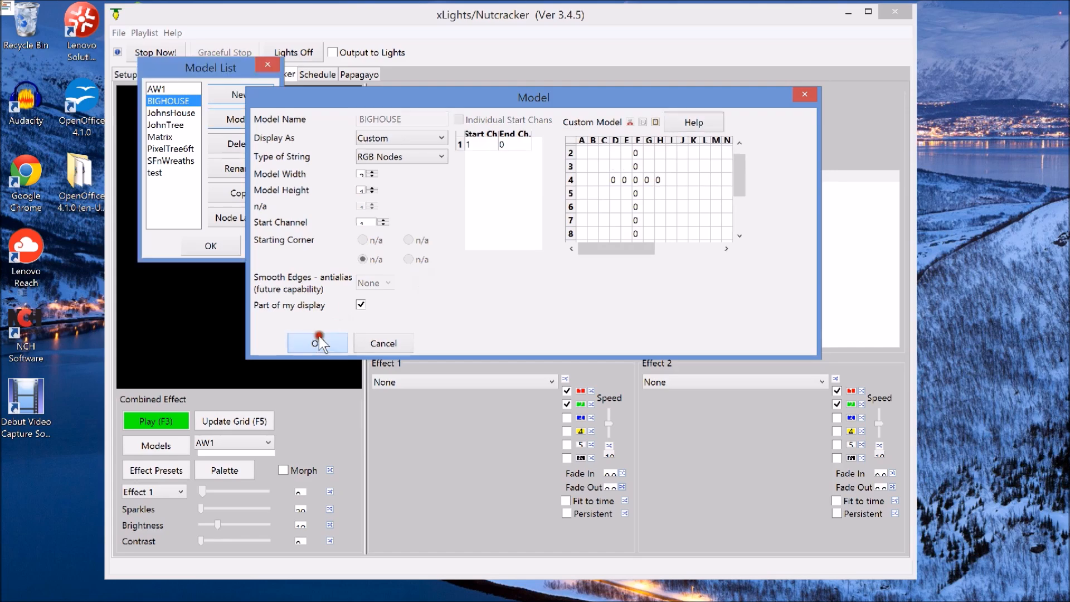
# Switch to the Light-O-Rama Sequence Editor and close the sprialsjohn.lms sequence
pyautogui.moveTo(493, 601)
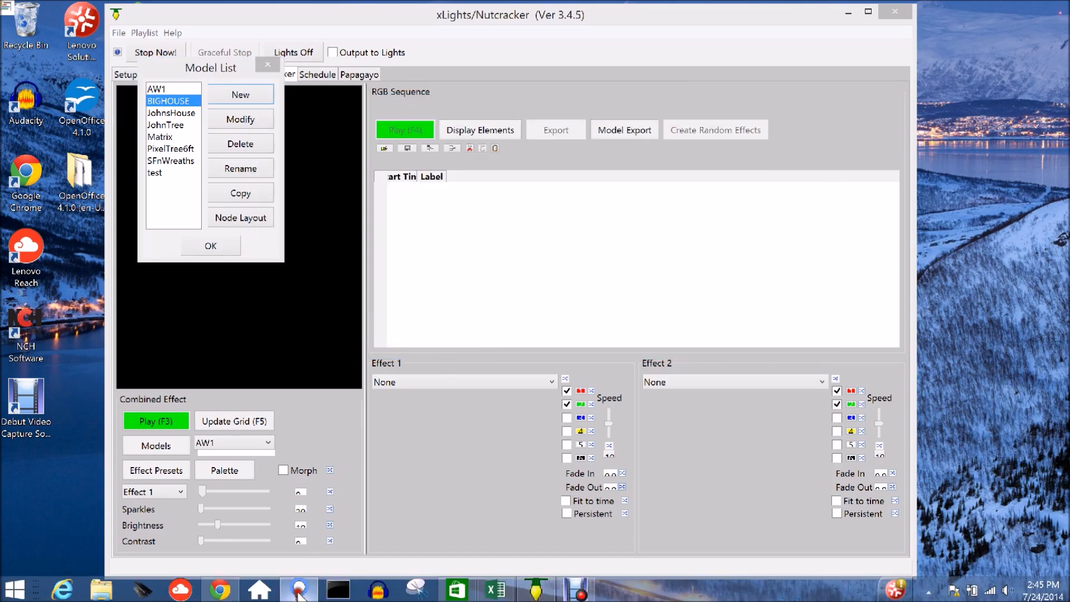
pyautogui.click(299, 589)
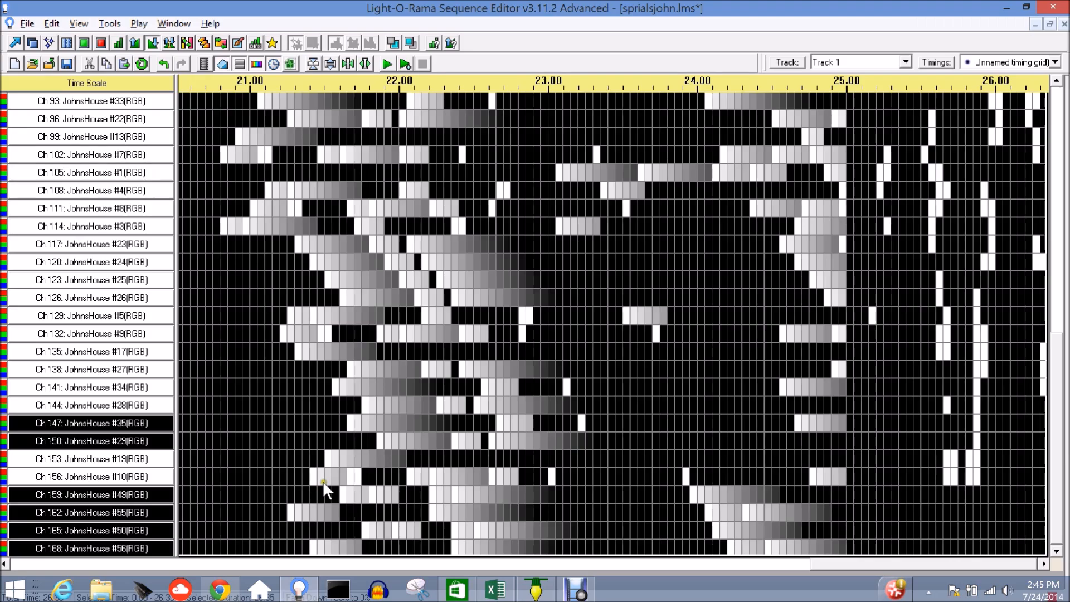
pyautogui.click(1063, 24)
pyautogui.click(556, 353)
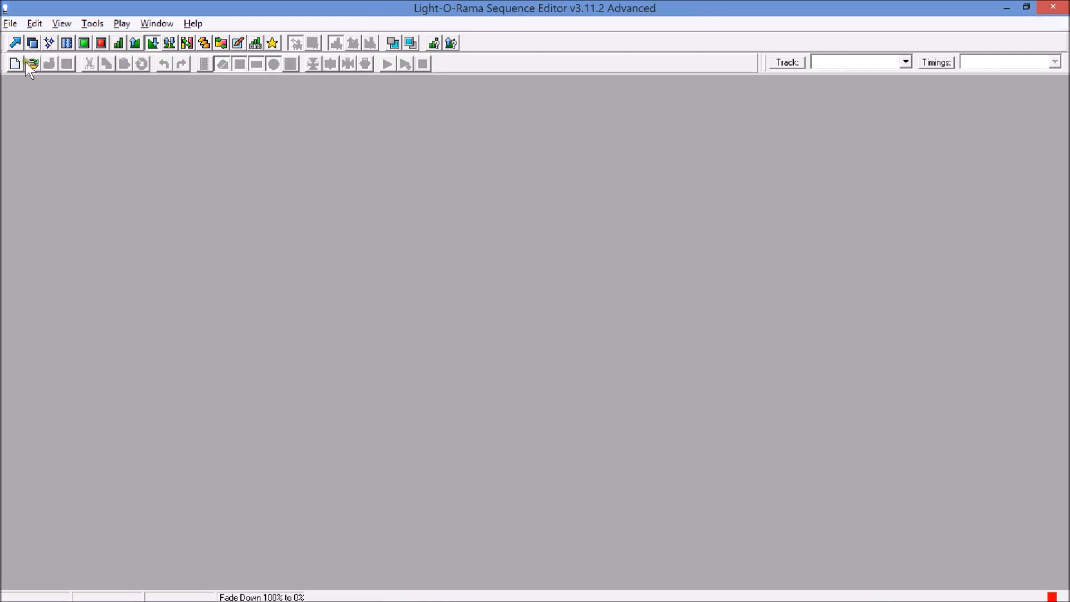
# Open the recent sequence STORMS2013_AW_BatmanSmells.lms
pyautogui.click(12, 23)
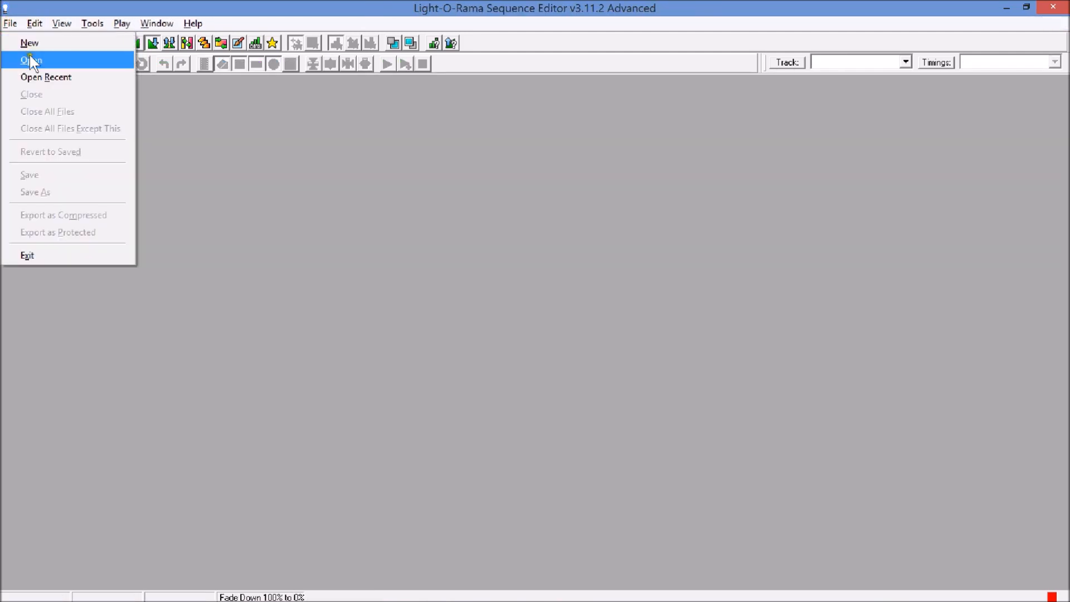
pyautogui.click(152, 171)
pyautogui.click(31, 64)
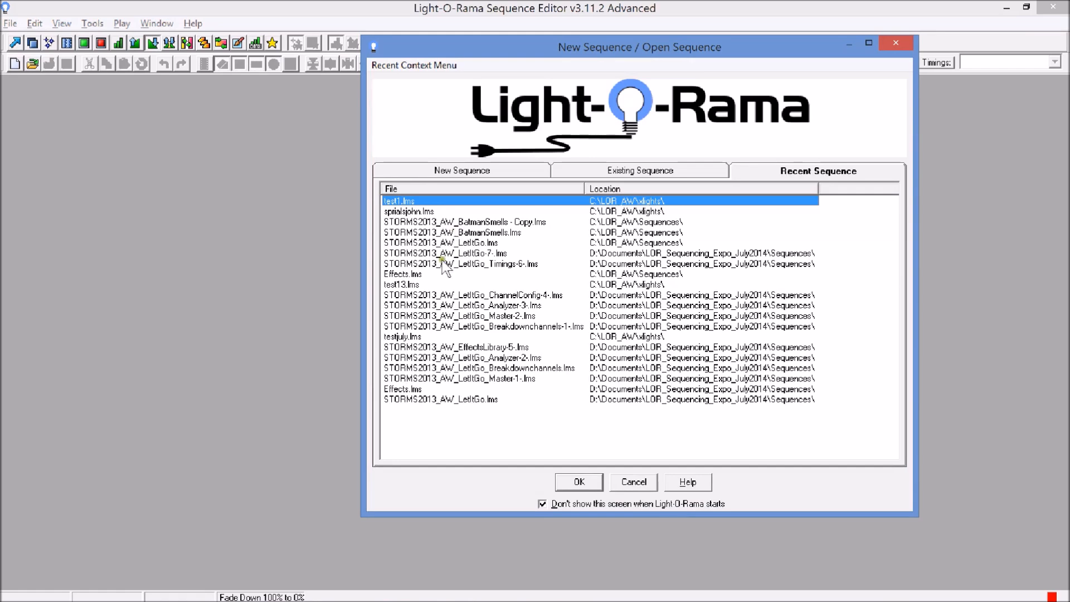
pyautogui.doubleClick(440, 232)
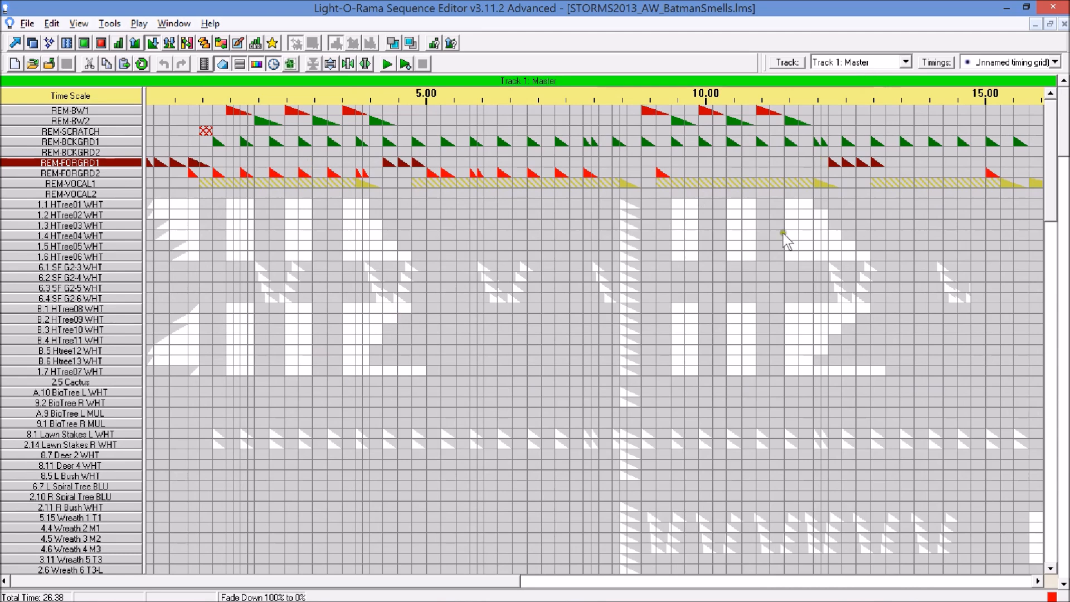
# Show Track 6: Tricks, view the sequence's house animation and examine the track's channels
pyautogui.click(905, 62)
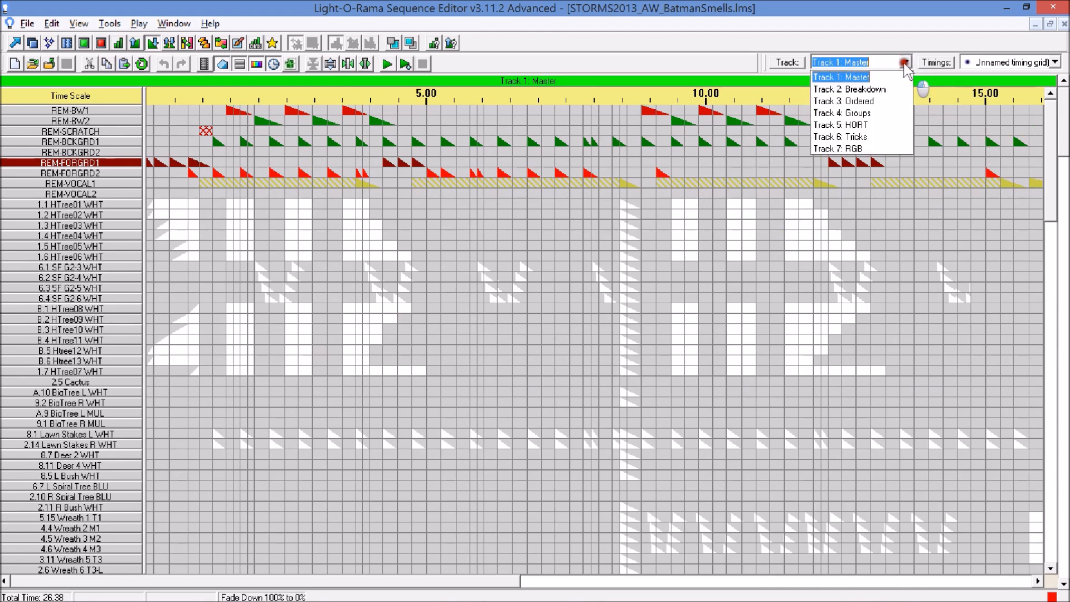
pyautogui.click(858, 137)
pyautogui.moveTo(1051, 167); pyautogui.dragTo(1028, 321)
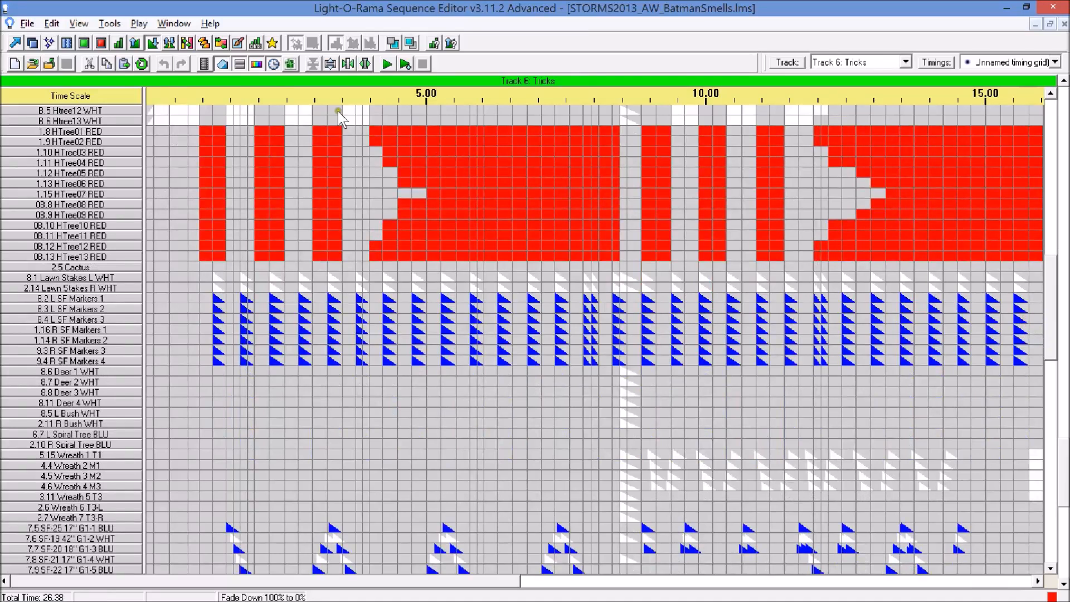
pyautogui.click(205, 64)
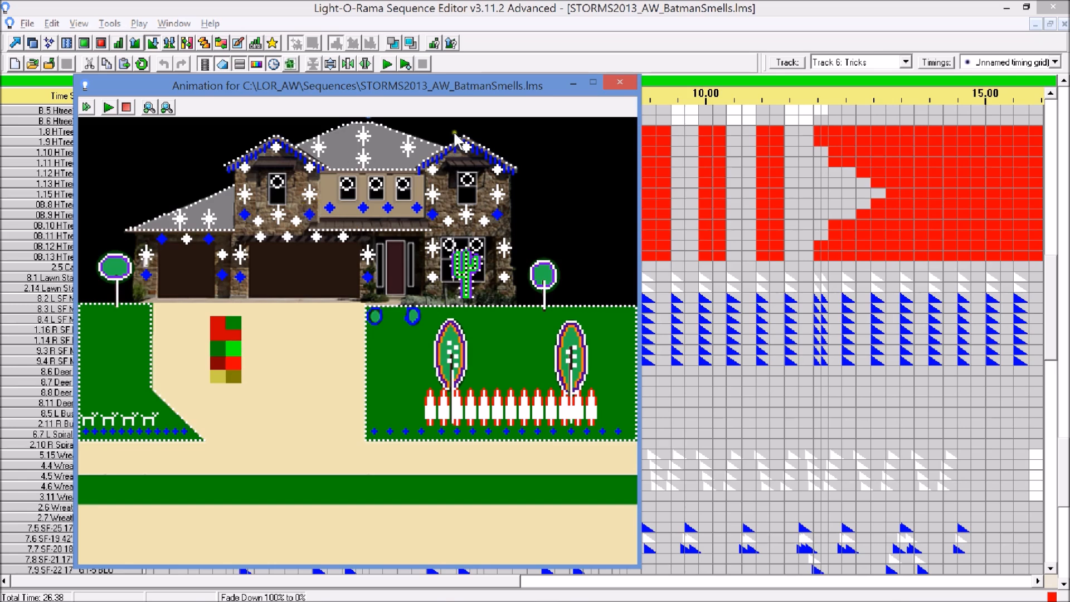
pyautogui.click(620, 85)
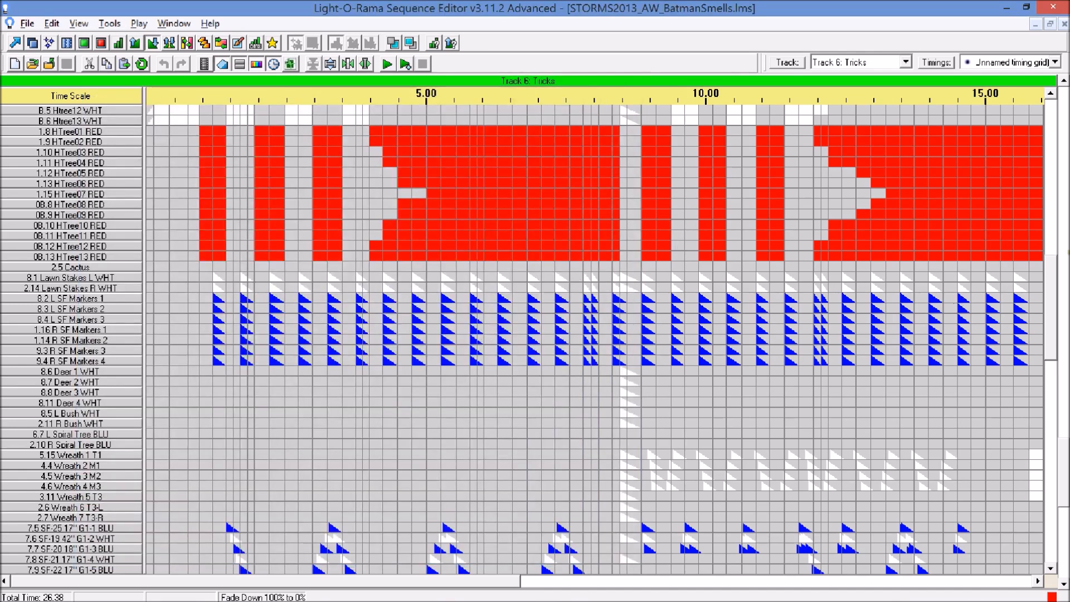
pyautogui.moveTo(1046, 290); pyautogui.dragTo(1034, 341)
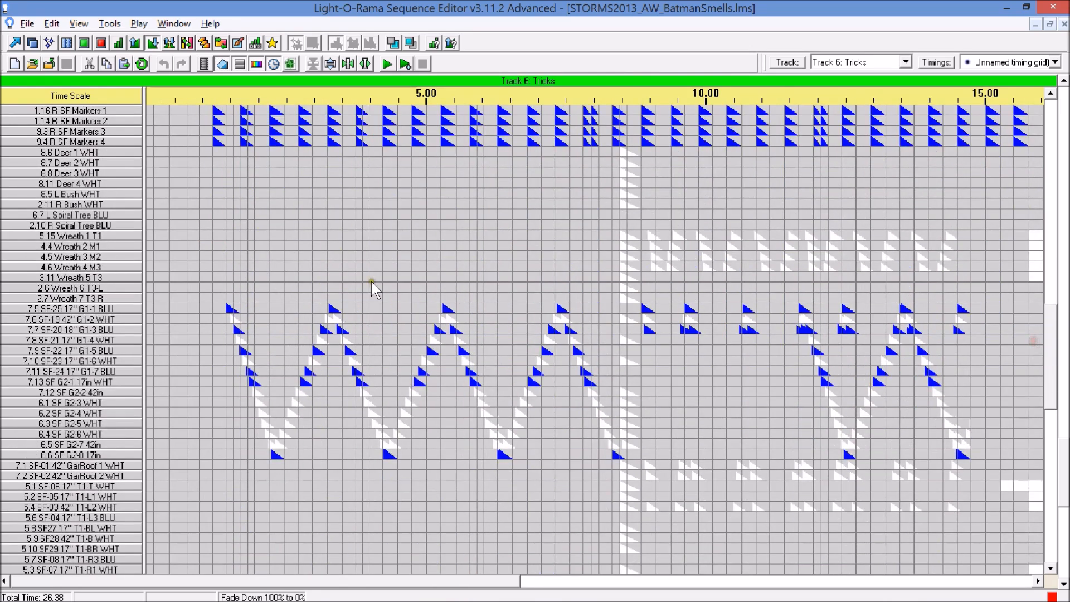
# Select the Wreath 1 T1 channel, switch to xLights/Nutcracker and open the BIGHOUSE model for modification
pyautogui.click(150, 234)
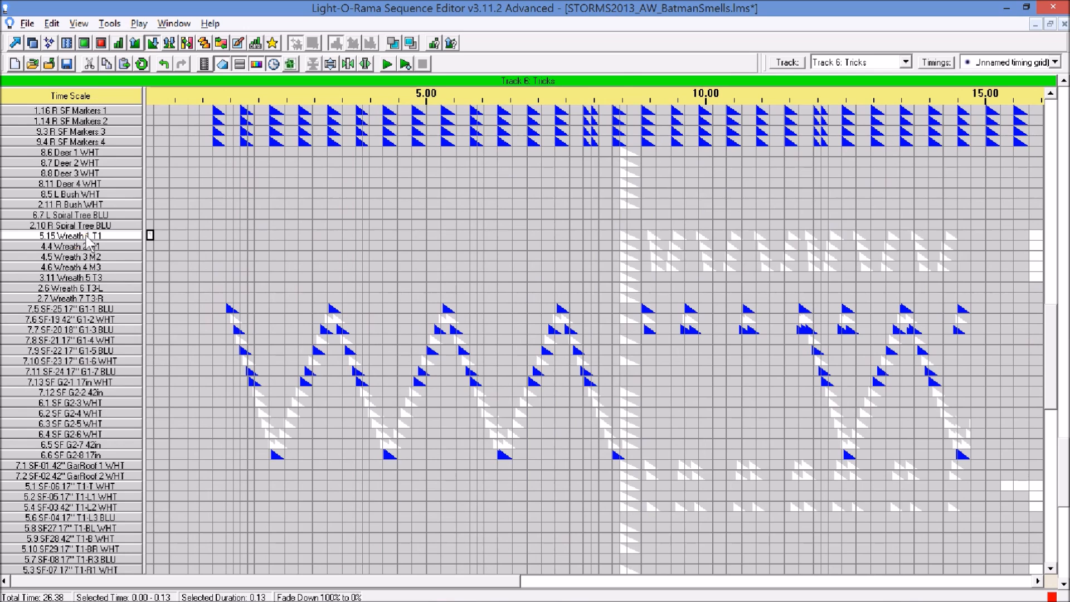
pyautogui.hotkey('alt', 'Tab')
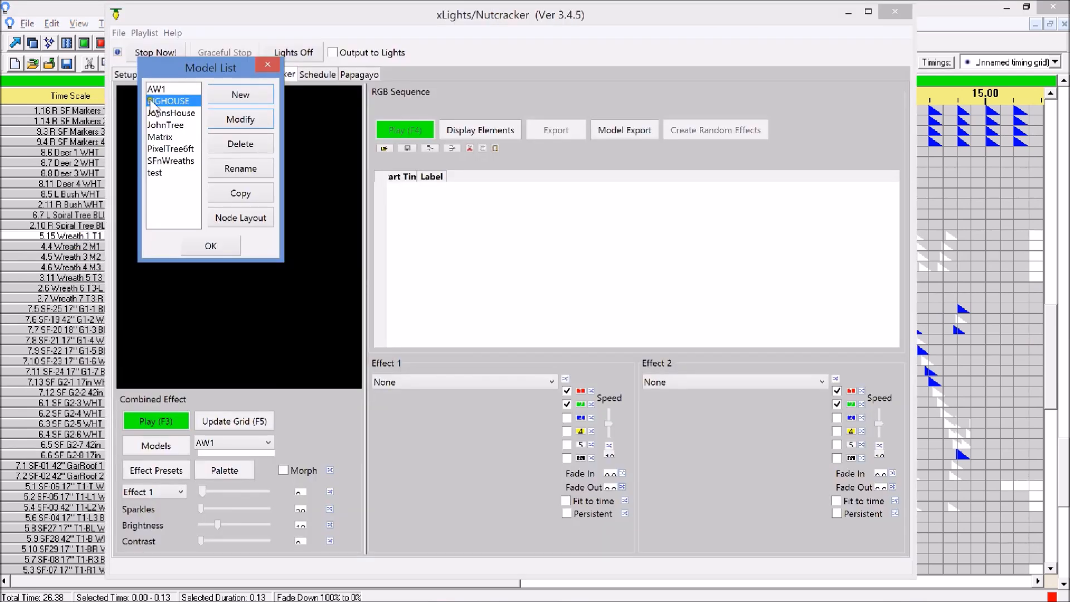
pyautogui.click(233, 118)
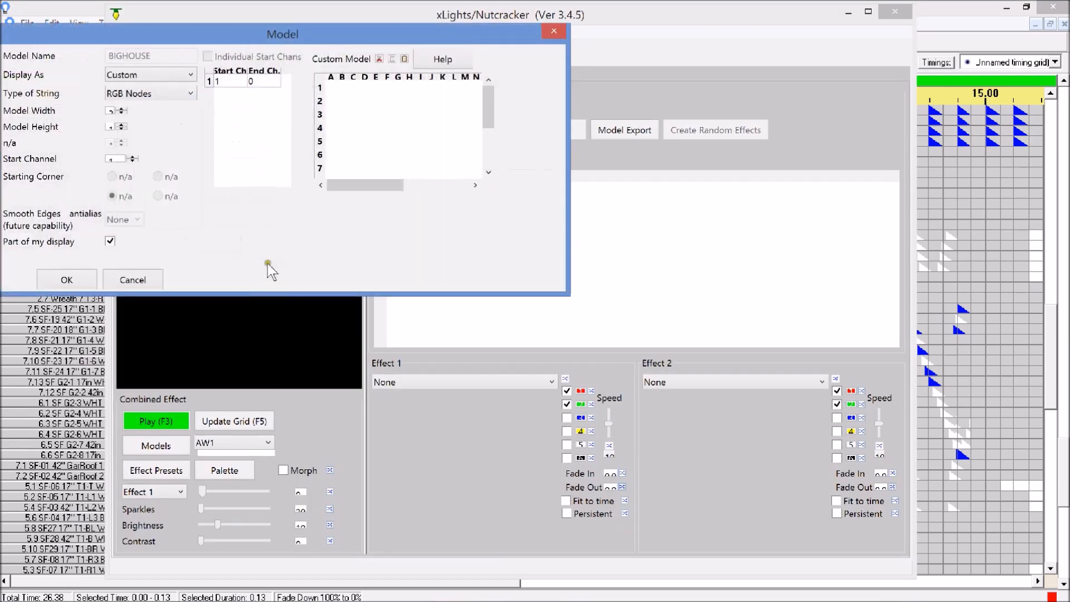
# Compare the wreath and SF channels of the Light-O-Rama sequence with the BIGHOUSE custom model grid
pyautogui.hotkey('alt', 'Tab')
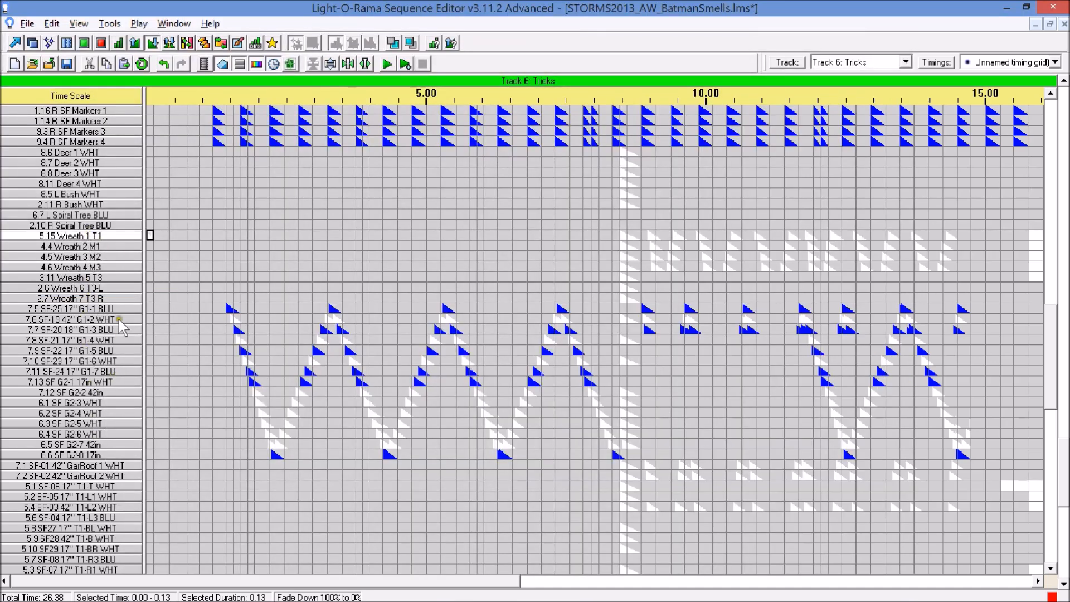
pyautogui.hotkey('alt', 'Tab')
pyautogui.hotkey('alt', 'Tab')
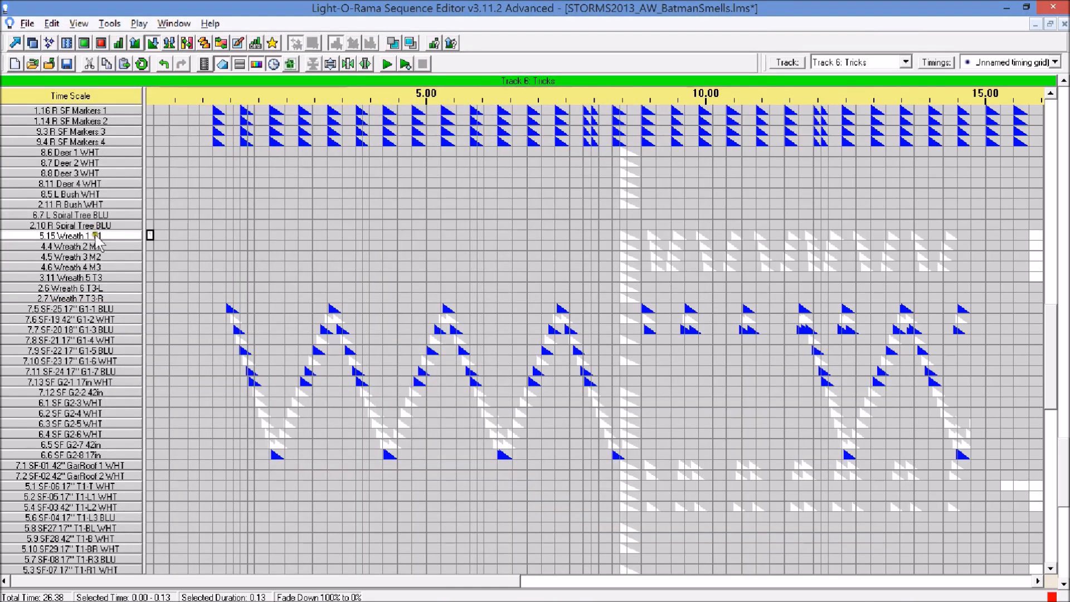
pyautogui.moveTo(87, 317)
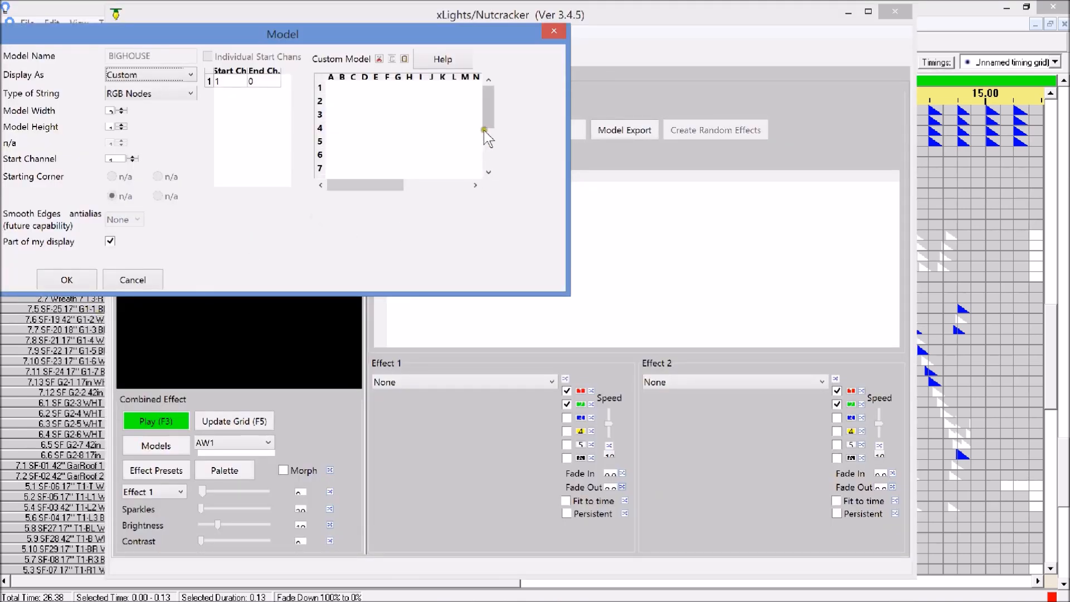
# Enter node 8 in cell A13, node 9 in A12, and nodes 10, 11 and 12 in B11 to D11 of the custom model grid
pyautogui.moveTo(487, 92); pyautogui.dragTo(468, 190)
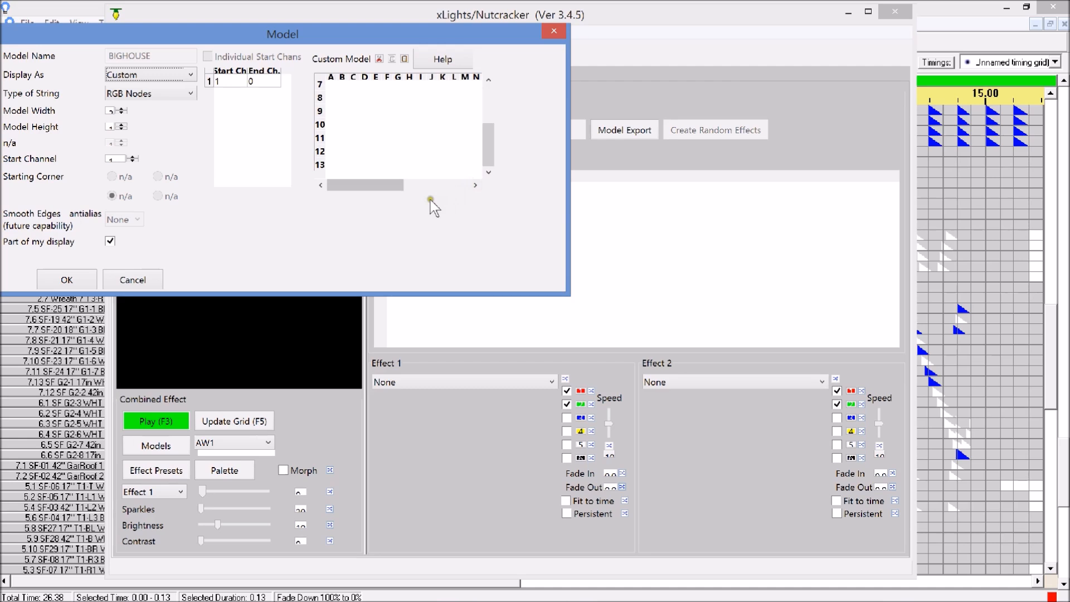
pyautogui.click(332, 164)
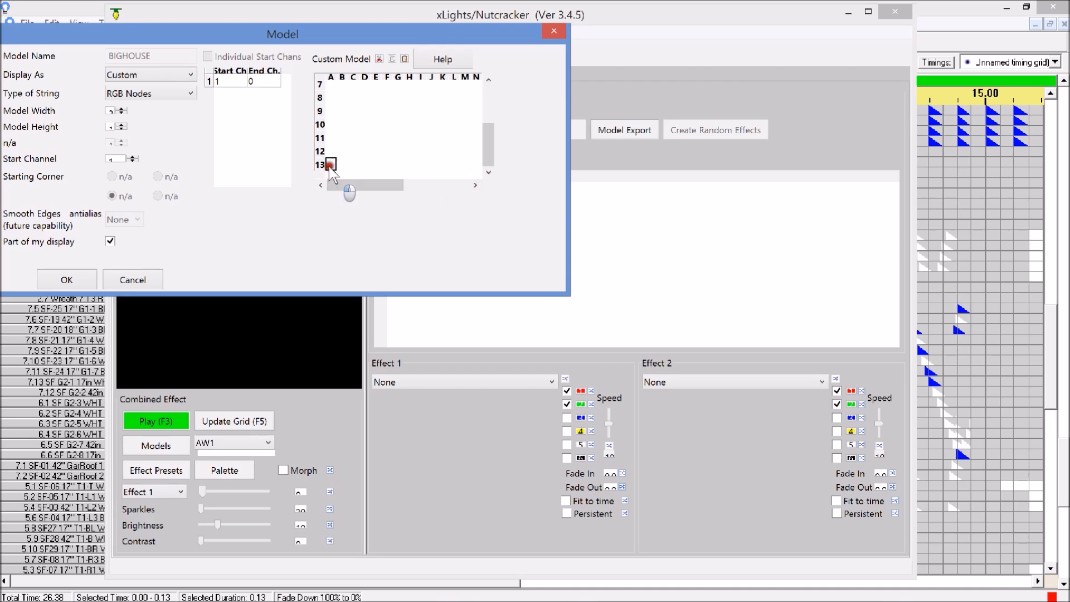
pyautogui.click(342, 181)
pyautogui.click(328, 151)
pyautogui.click(342, 131)
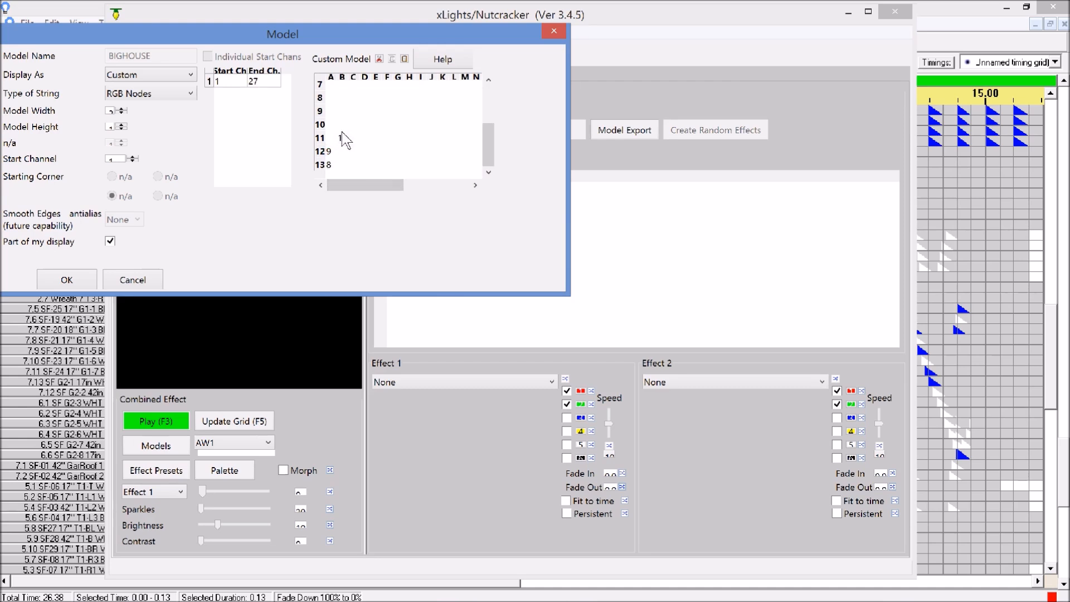
pyautogui.click(353, 137)
pyautogui.write('11')
pyautogui.click(365, 139)
pyautogui.write('11')
# Enter node 13 in cell E12, 14 in E13, 15 in F13 and 16 in F12
pyautogui.click(375, 151)
pyautogui.click(374, 164)
pyautogui.write('14')
pyautogui.click(387, 163)
pyautogui.write('15')
# Enter nodes 17 to 20 in cells G11 to J11, node 21 in K12 and node 22 in K13
pyautogui.click(399, 137)
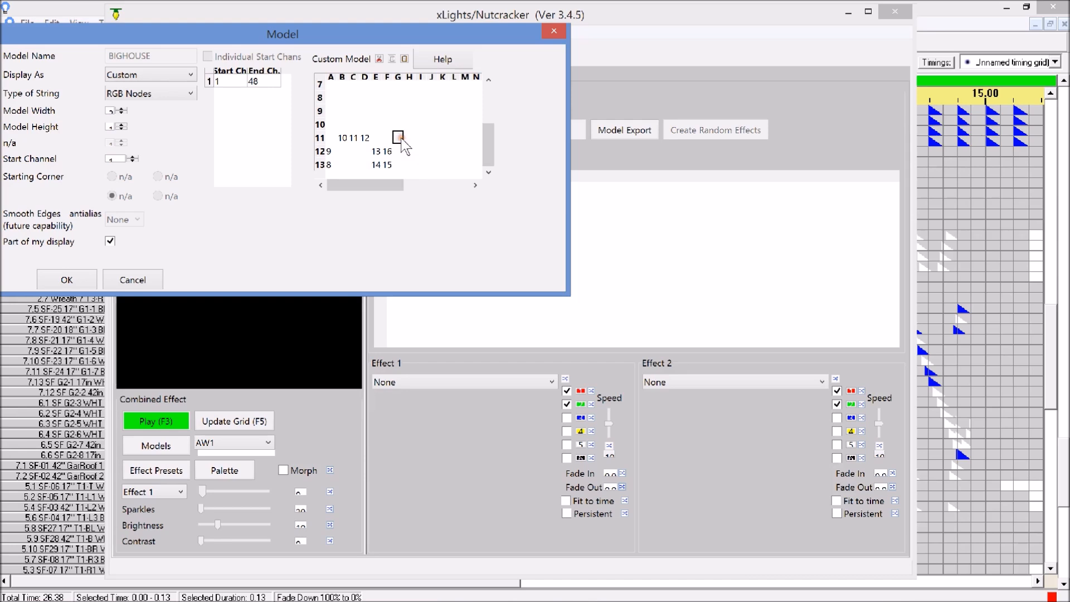
pyautogui.click(410, 138)
pyautogui.write('18')
pyautogui.click(419, 138)
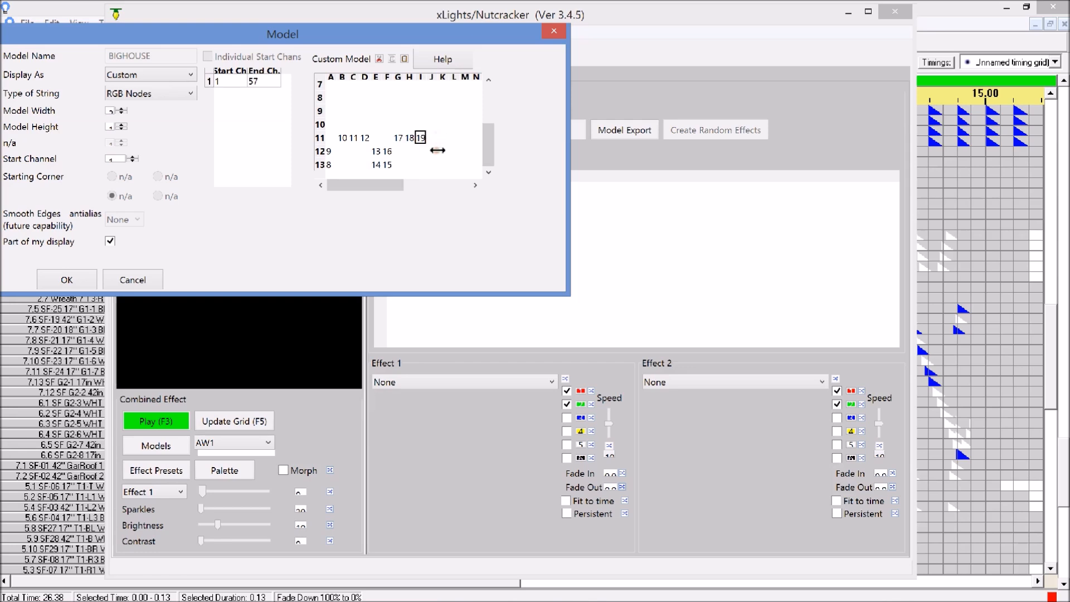
pyautogui.click(433, 138)
pyautogui.click(444, 164)
pyautogui.click(425, 181)
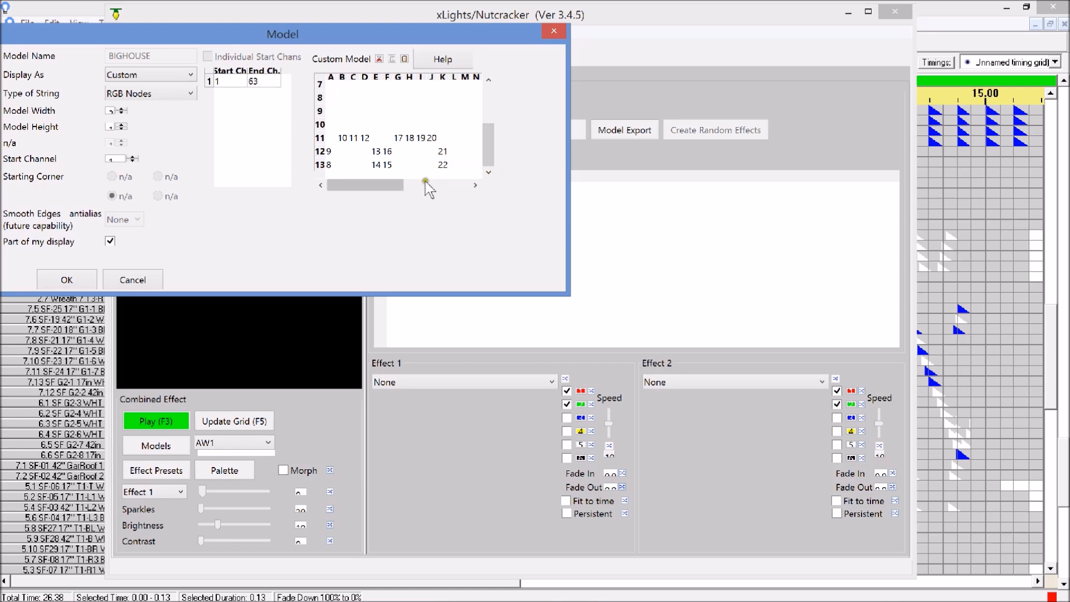
# Enter node 23 in cell B9 and node 24 in cell C9
pyautogui.click(389, 165)
pyautogui.click(388, 165)
pyautogui.click(338, 111)
pyautogui.write('23')
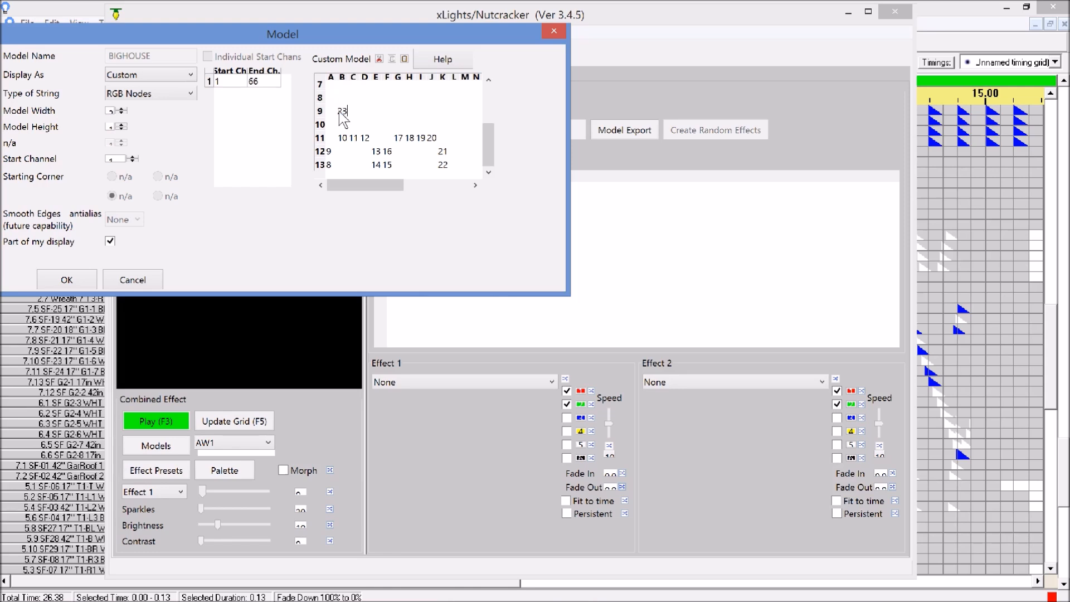
pyautogui.click(350, 111)
pyautogui.write('24')
# Enter node 29 in cell G9, then nodes 28, 27 and 26 upward in column F from row 8 to row 6
pyautogui.click(398, 118)
pyautogui.moveTo(394, 181); pyautogui.dragTo(434, 181)
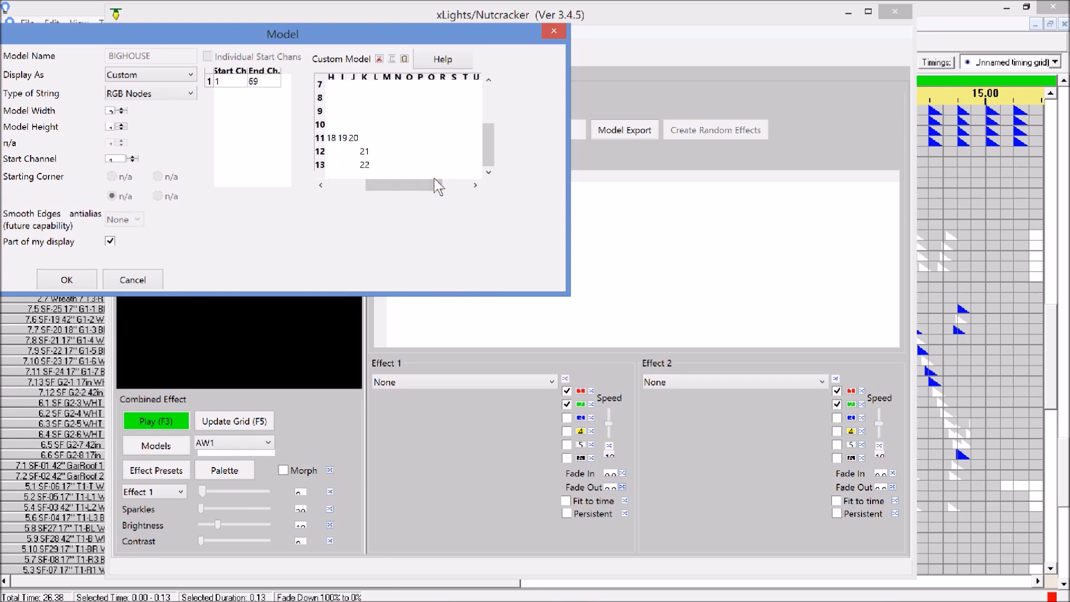
pyautogui.moveTo(433, 181); pyautogui.dragTo(397, 185)
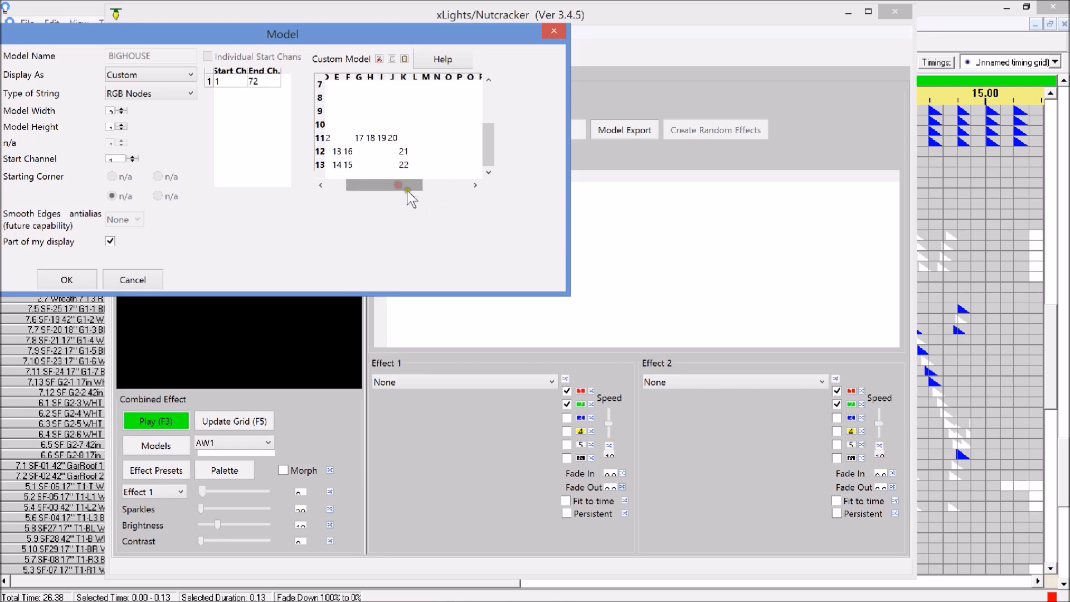
pyautogui.click(359, 109)
pyautogui.write('29')
pyautogui.click(347, 99)
pyautogui.scroll(1, 348, 134)
pyautogui.scroll(2, 347, 131)
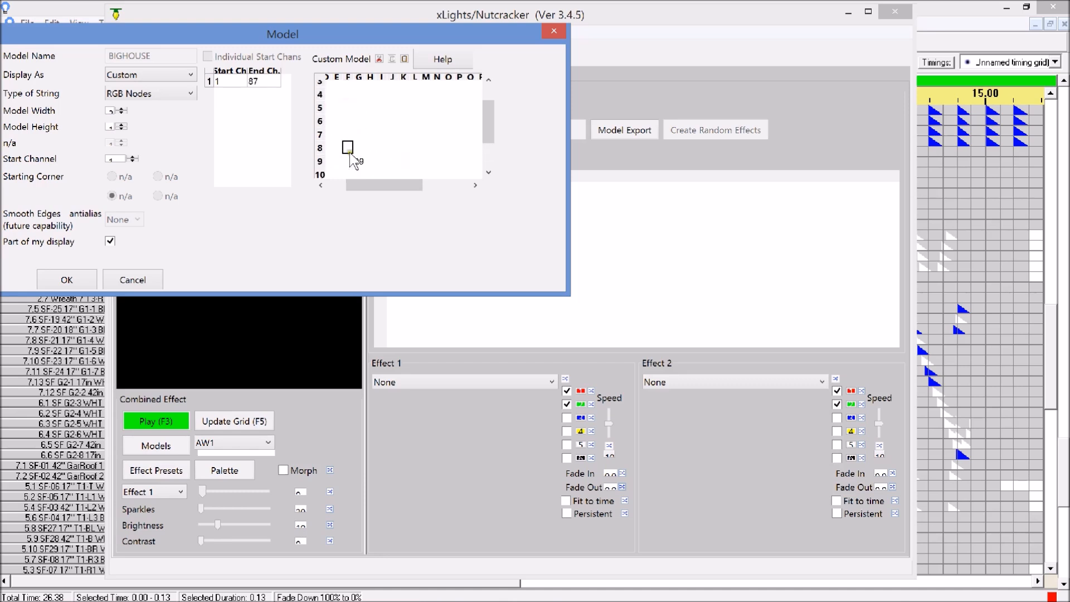
pyautogui.write('28')
pyautogui.click(345, 133)
pyautogui.write('27')
pyautogui.click(346, 121)
pyautogui.write('26')
# Enter node 1 in cell H7, node 30 in H8 and node 31 in I9
pyautogui.click(371, 132)
pyautogui.click(371, 135)
pyautogui.write('1')
pyautogui.click(373, 157)
pyautogui.click(370, 148)
pyautogui.click(380, 162)
pyautogui.write('31')
# Enter nodes 32, 33 and 34 in cells J8, J7 and J6, and node 25 in H5
pyautogui.click(392, 148)
pyautogui.write('32')
pyautogui.click(393, 134)
pyautogui.write('33')
pyautogui.click(392, 121)
pyautogui.write('34')
pyautogui.click(371, 106)
pyautogui.write('25')
# Enter nodes 39, 40, 41 and 42 in row 8 at columns K, M, O and Q
pyautogui.click(392, 166)
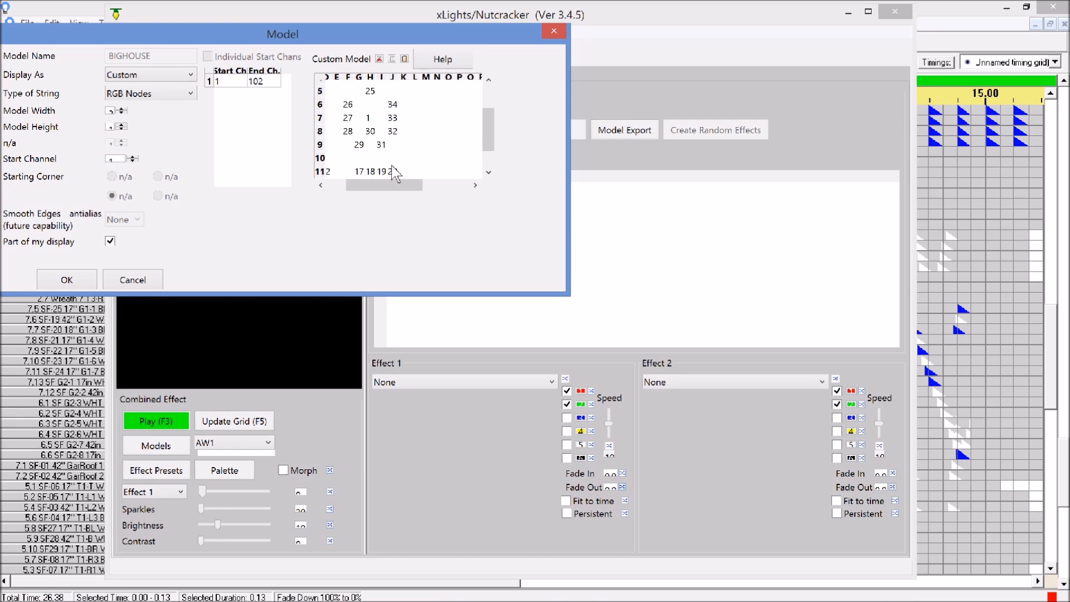
pyautogui.scroll(1, 395, 173)
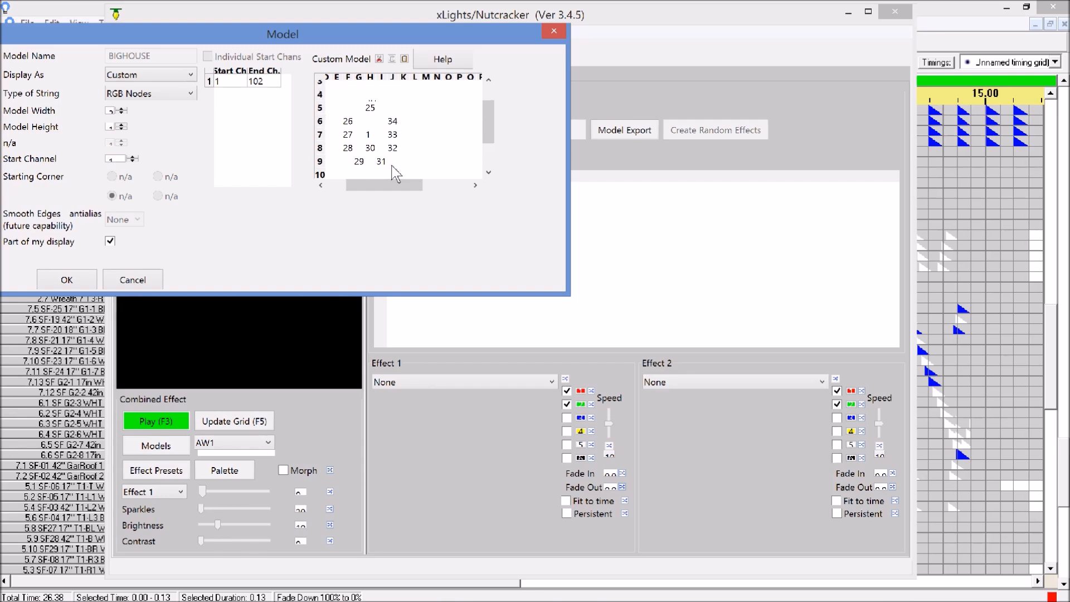
pyautogui.click(383, 134)
pyautogui.click(411, 242)
pyautogui.moveTo(389, 182); pyautogui.dragTo(402, 181)
pyautogui.click(383, 158)
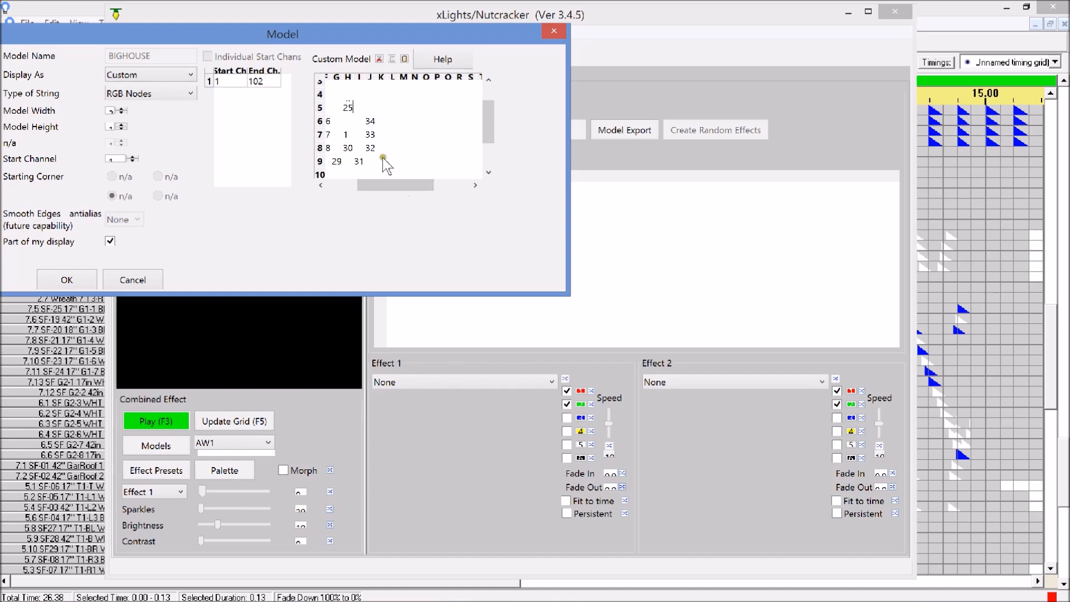
pyautogui.click(383, 148)
pyautogui.write('39')
pyautogui.click(403, 146)
pyautogui.write('40')
pyautogui.click(422, 147)
pyautogui.click(448, 148)
pyautogui.write('42')
# Enter nodes 2, 3 and 4 in row 7 at columns L, N and P
pyautogui.click(392, 133)
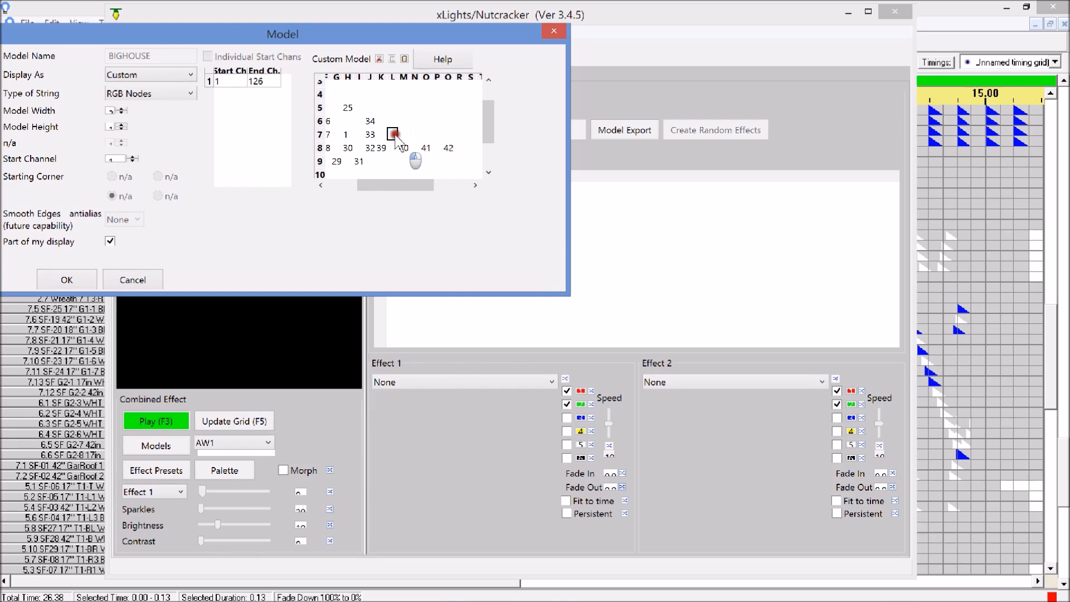
pyautogui.write('2')
pyautogui.click(416, 134)
pyautogui.write('3')
pyautogui.click(438, 134)
pyautogui.write('4')
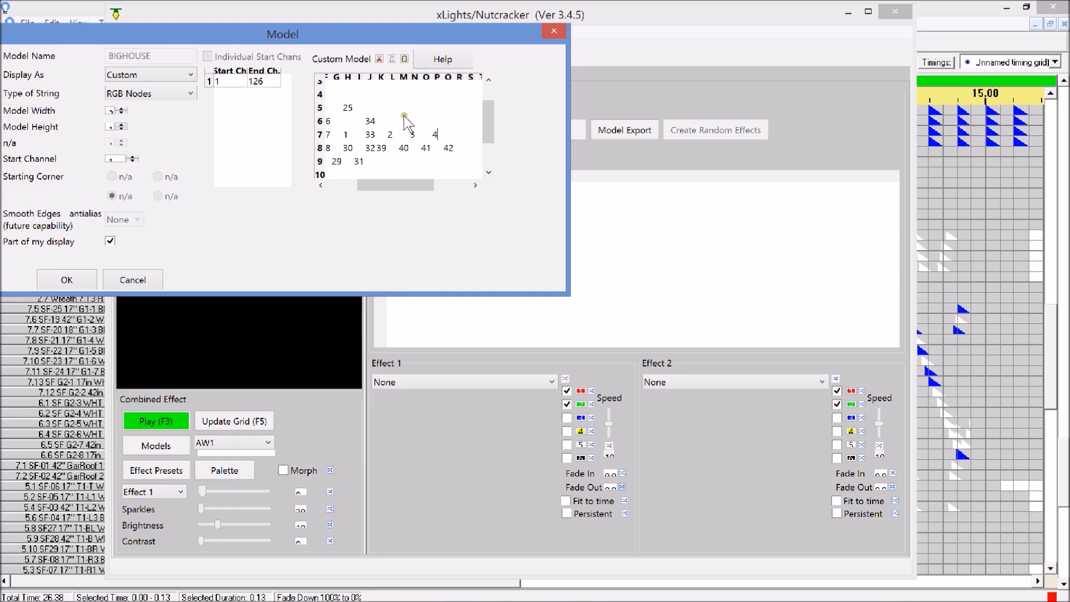
# Enter node 37 in cell M6, 35 in M4, 38 in K5 and 26 in O5
pyautogui.click(405, 118)
pyautogui.write('37')
pyautogui.click(404, 94)
pyautogui.write('35')
pyautogui.click(379, 106)
pyautogui.write('3')
pyautogui.click(426, 107)
pyautogui.write('26')
# Enter nodes 46, 45 and 44 in cells R8, R7 and R6, and node 43 in T5
pyautogui.click(416, 181)
pyautogui.moveTo(416, 180)
pyautogui.mouseDown()
pyautogui.moveTo(435, 201)
pyautogui.moveTo(433, 175)
pyautogui.mouseUp()
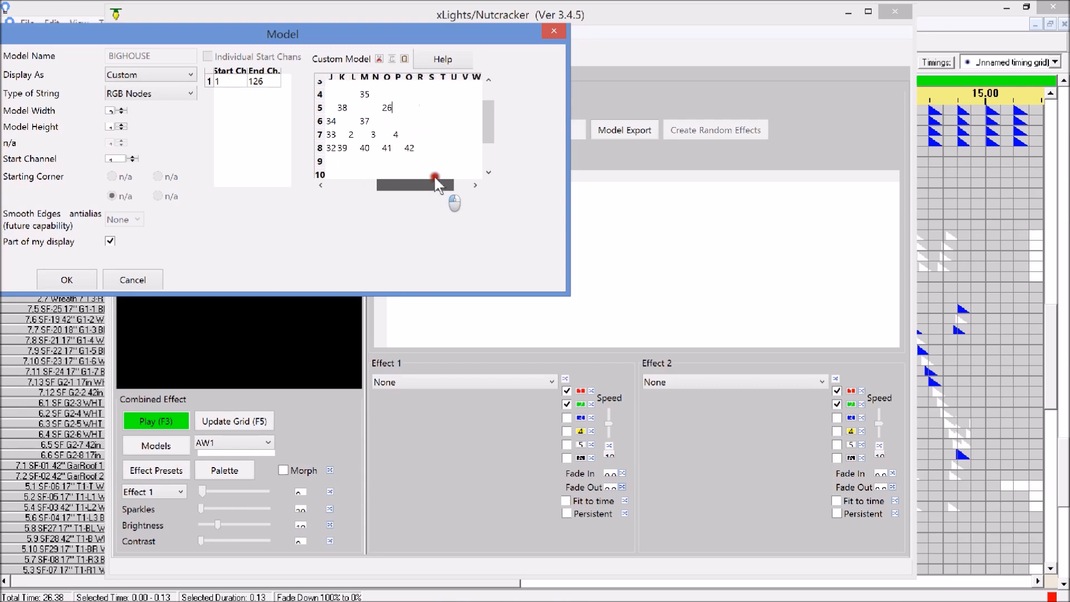
pyautogui.click(418, 151)
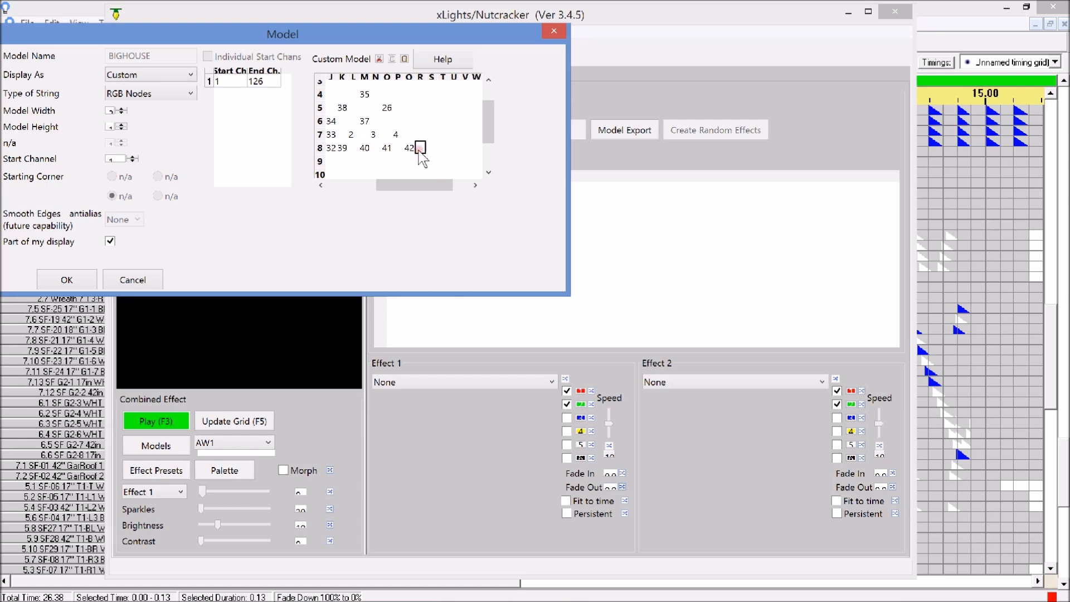
pyautogui.write('45')
pyautogui.click(418, 134)
pyautogui.click(421, 121)
pyautogui.write('44')
pyautogui.click(443, 106)
pyautogui.write('43')
# Enter nodes 52, 51 and 50 down column V in rows 6, 7 and 8
pyautogui.click(464, 121)
pyautogui.write('5')
pyautogui.click(464, 135)
pyautogui.write('5')
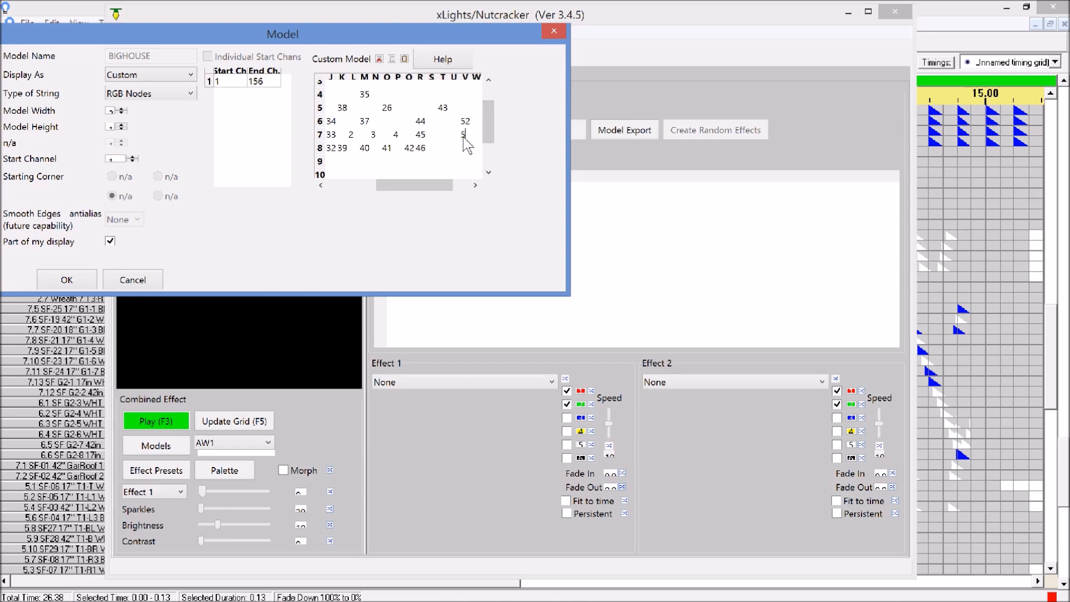
pyautogui.write('1')
pyautogui.click(464, 148)
pyautogui.write('50')
# Enter node 5 in cell T7, 48 in T8, 47 in S9 and 49 in U9
pyautogui.click(443, 133)
pyautogui.write('5')
pyautogui.click(442, 148)
pyautogui.write('48')
pyautogui.click(431, 161)
pyautogui.write('47')
pyautogui.click(454, 161)
# Enter node 7 in cell U11 and node 6 in cell T11
pyautogui.moveTo(422, 186); pyautogui.dragTo(399, 187)
pyautogui.moveTo(390, 121); pyautogui.dragTo(389, 135)
pyautogui.moveTo(390, 184); pyautogui.dragTo(415, 184)
pyautogui.moveTo(489, 114); pyautogui.dragTo(488, 148)
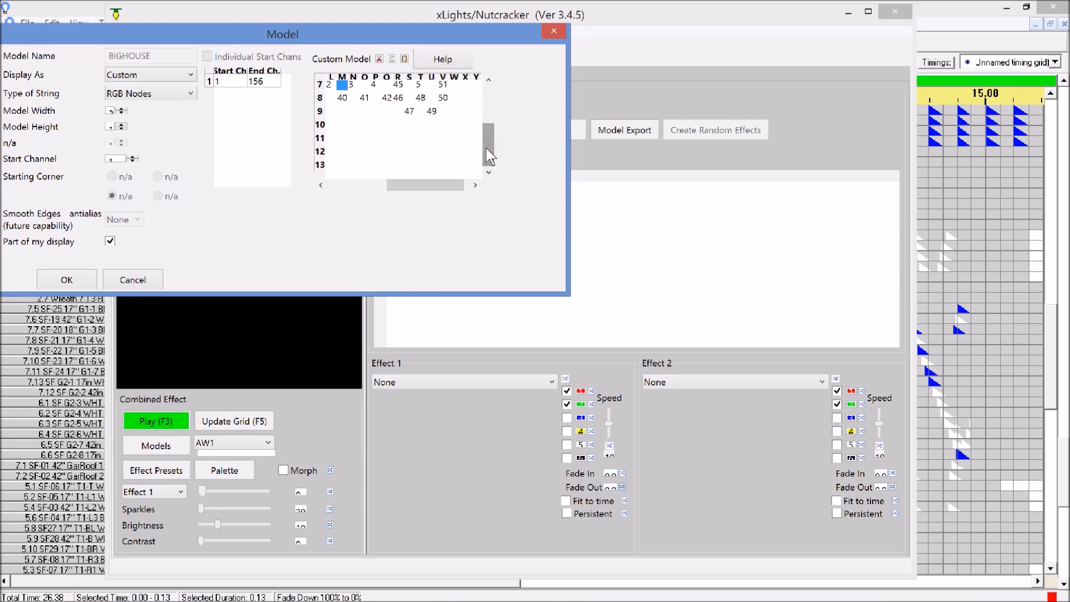
pyautogui.click(431, 137)
pyautogui.write('7')
pyautogui.click(420, 139)
pyautogui.write('6')
# Enter nodes 55 and 56 in cells V12 and V13, and nodes 53 and 54 in cells S12 and S13
pyautogui.click(439, 143)
pyautogui.click(442, 150)
pyautogui.write('55')
pyautogui.click(445, 164)
pyautogui.write('56')
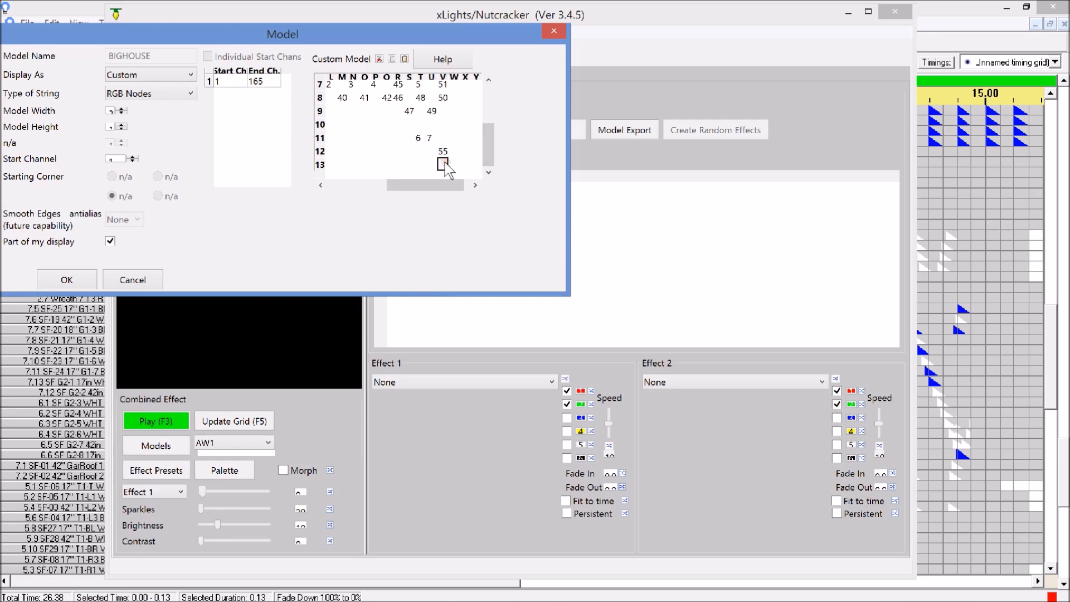
pyautogui.click(409, 151)
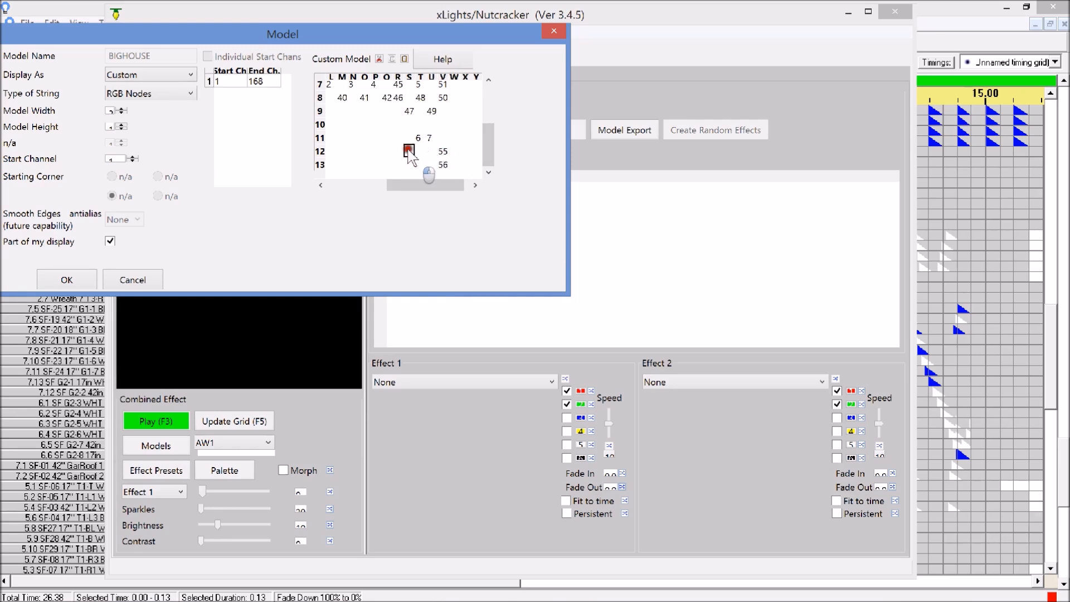
pyautogui.write('53')
pyautogui.click(409, 164)
pyautogui.write('54')
# Review the node layout across the grid, save the BIGHOUSE model and close the model list
pyautogui.moveTo(412, 186); pyautogui.dragTo(347, 176)
pyautogui.scroll(2, 348, 176)
pyautogui.scroll(-2, 350, 176)
pyautogui.scroll(2, 350, 176)
pyautogui.scroll(-2, 349, 176)
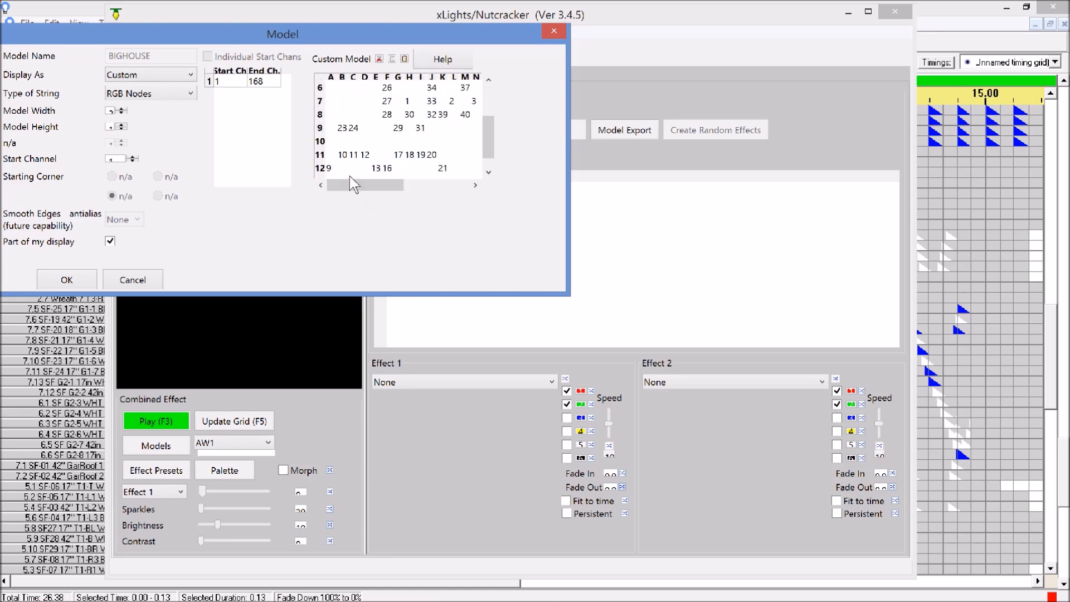
pyautogui.scroll(-1, 349, 175)
pyautogui.moveTo(349, 179)
pyautogui.mouseDown()
pyautogui.moveTo(393, 171)
pyautogui.moveTo(432, 192)
pyautogui.moveTo(366, 205)
pyautogui.moveTo(351, 184)
pyautogui.mouseUp()
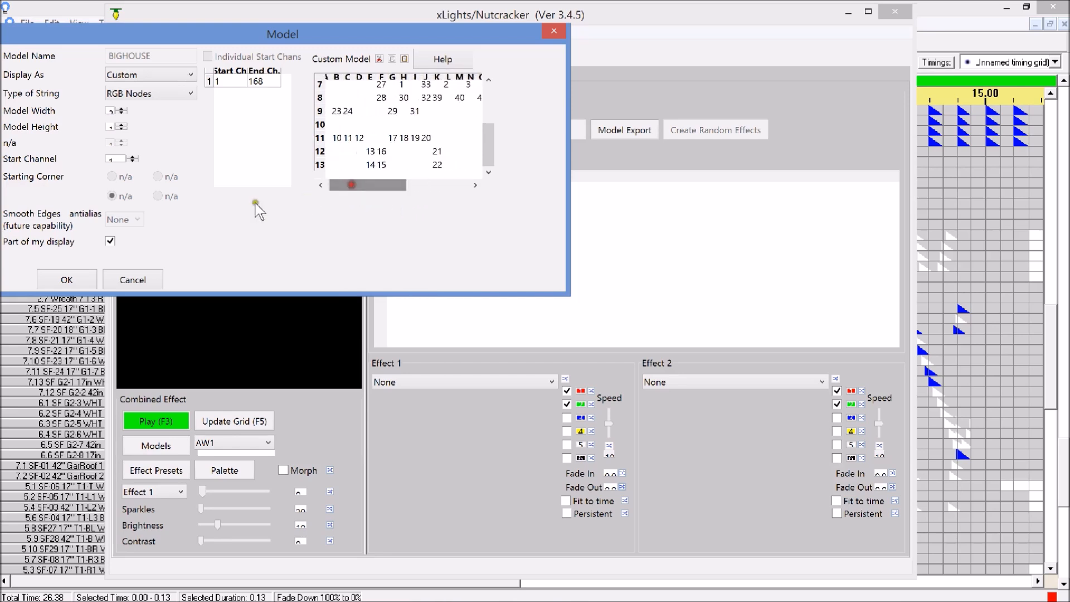
pyautogui.click(69, 280)
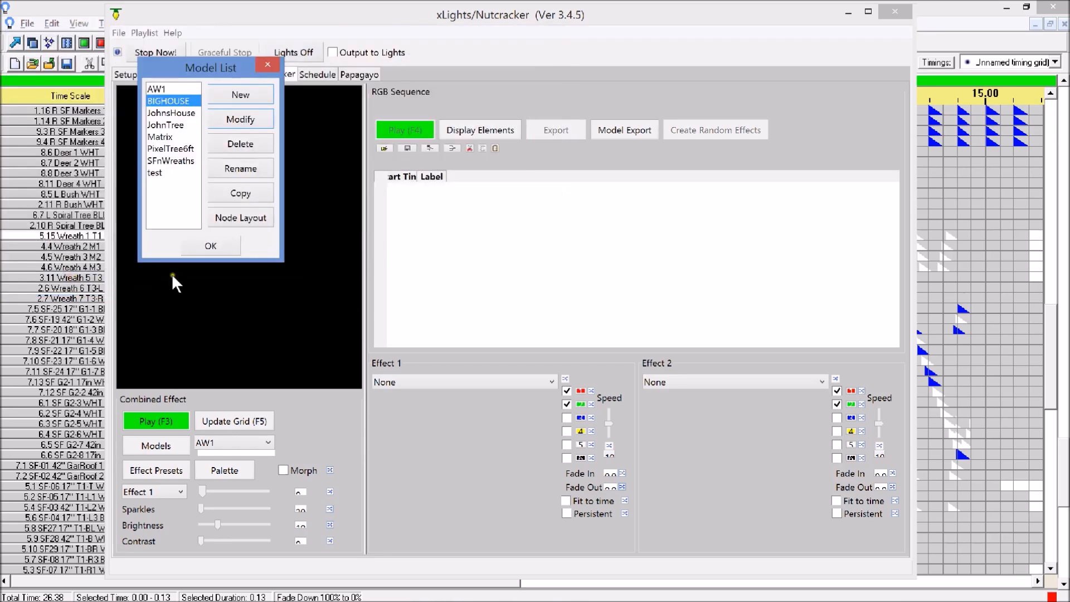
pyautogui.click(207, 245)
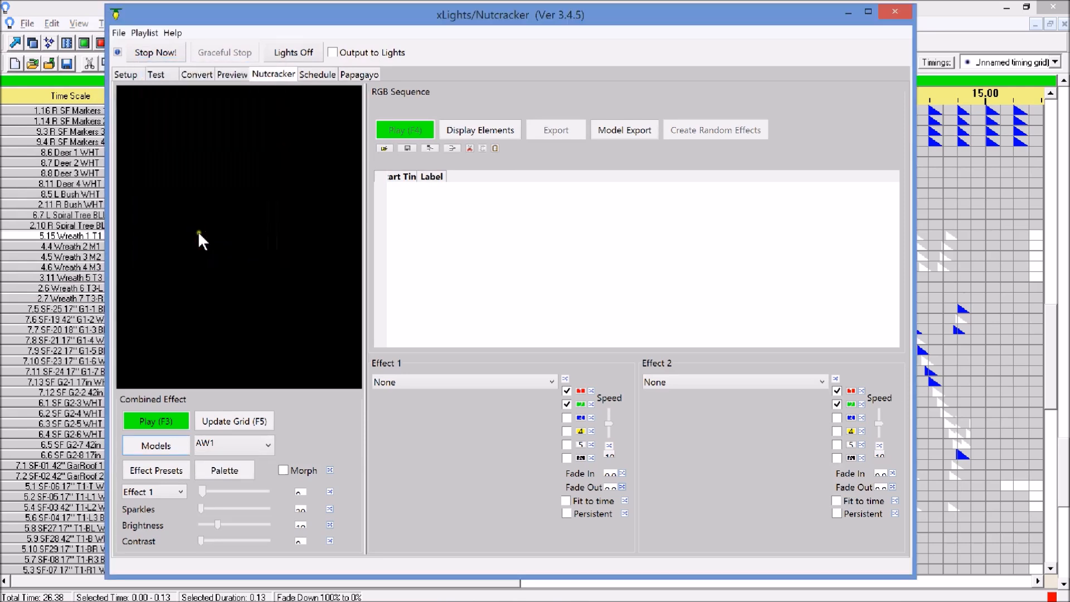
# Show the display preview and highlight the BIGHOUSE element to examine its layout
pyautogui.click(233, 74)
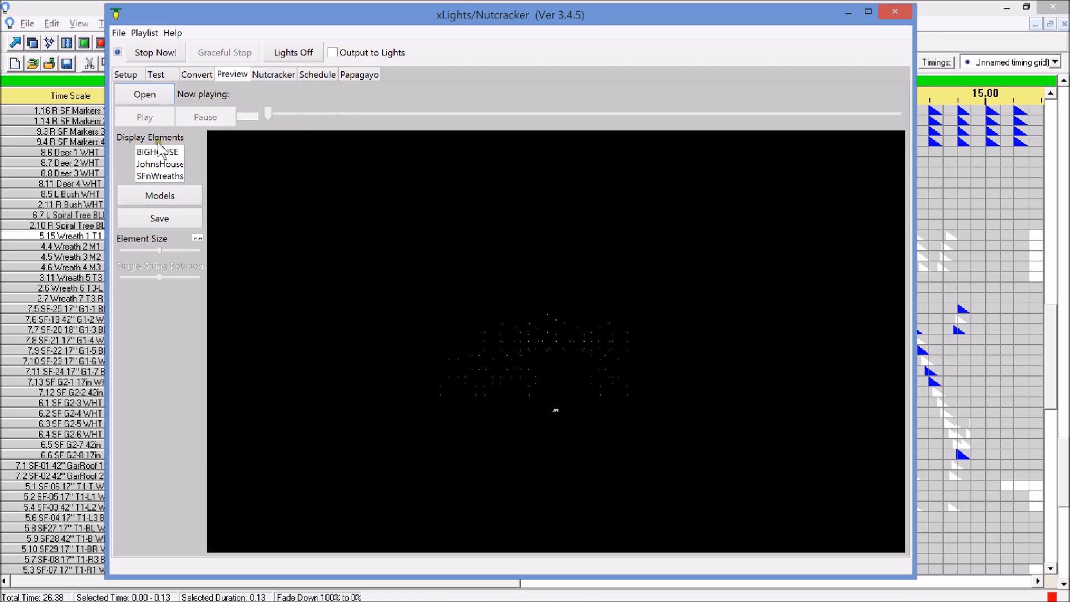
pyautogui.click(152, 164)
pyautogui.click(160, 151)
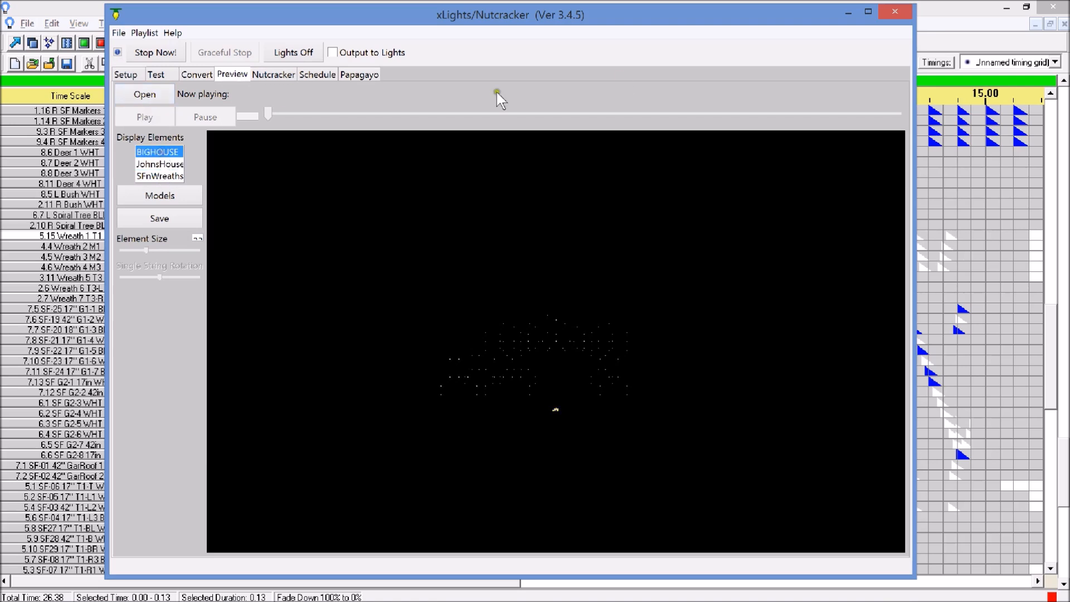
# Choose the BIGHOUSE model for Nutcracker effects, set Effect 1 to Spirals and play the effect
pyautogui.click(274, 76)
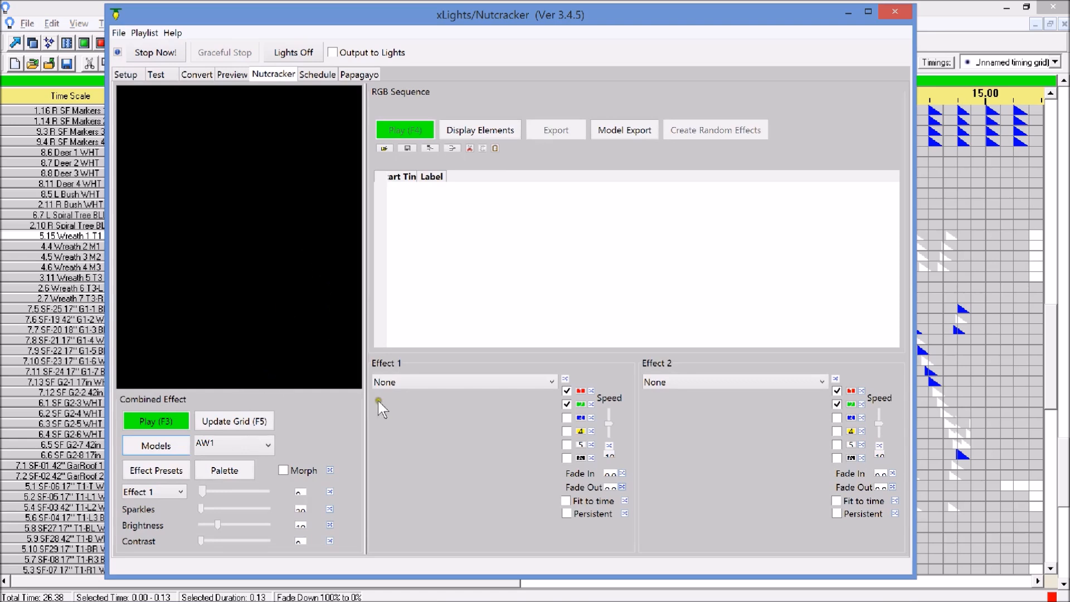
pyautogui.click(220, 444)
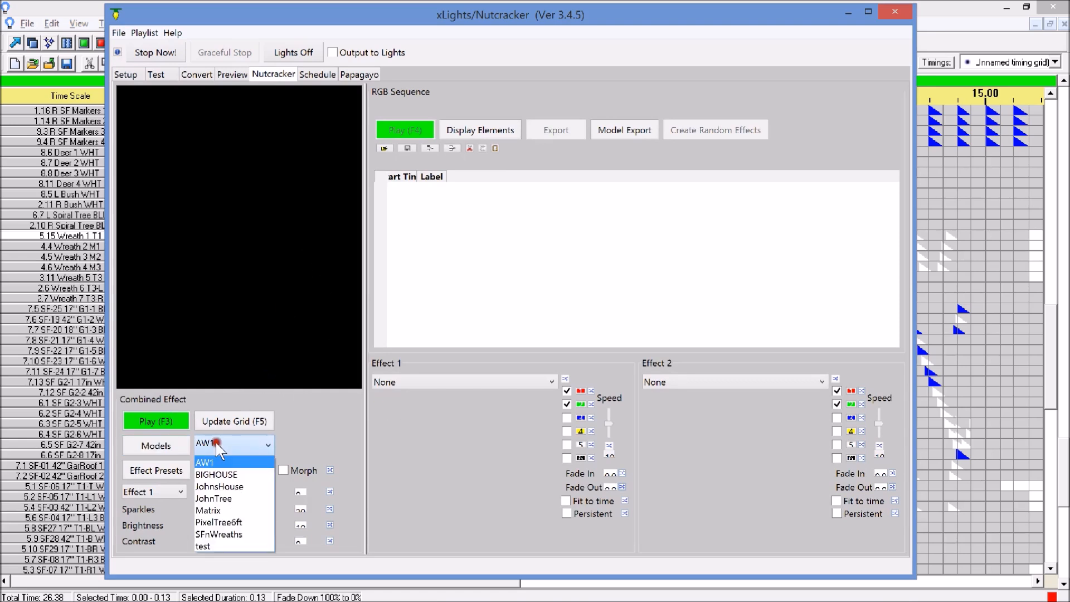
pyautogui.click(225, 475)
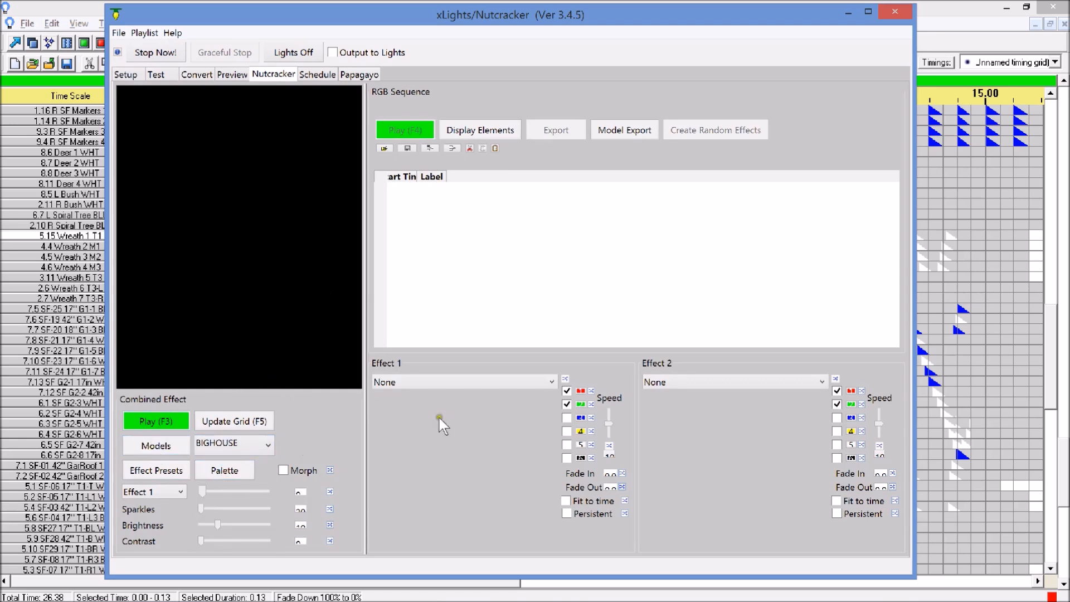
pyautogui.click(453, 385)
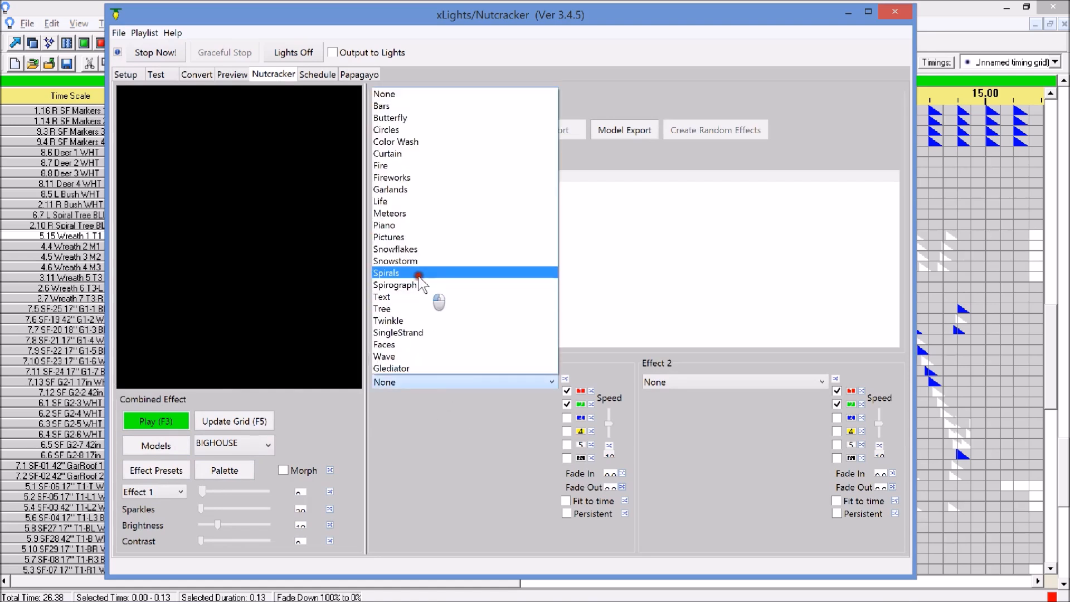
pyautogui.click(419, 273)
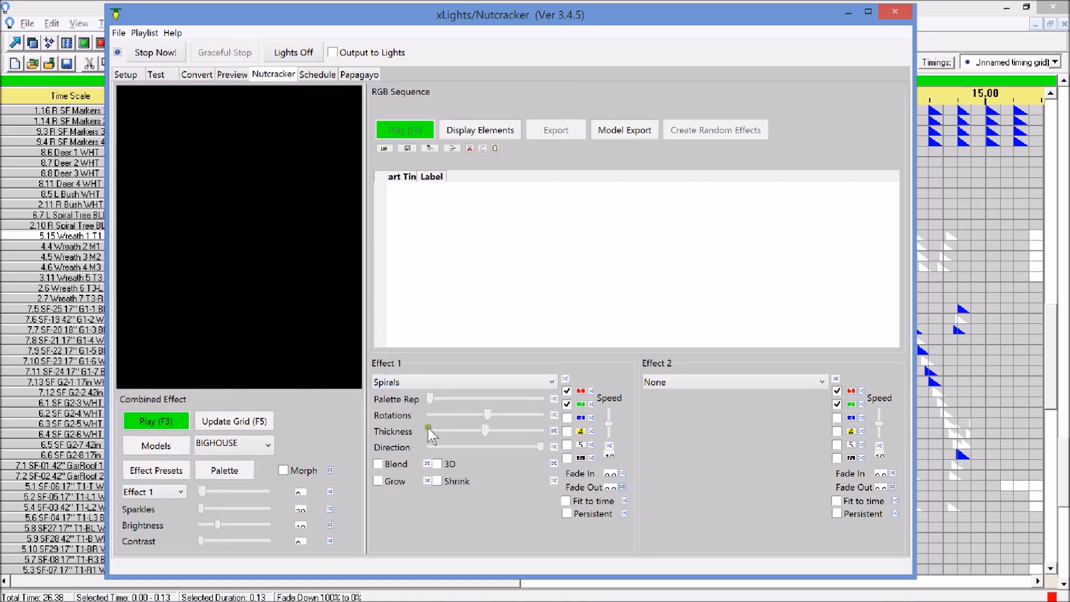
pyautogui.click(167, 425)
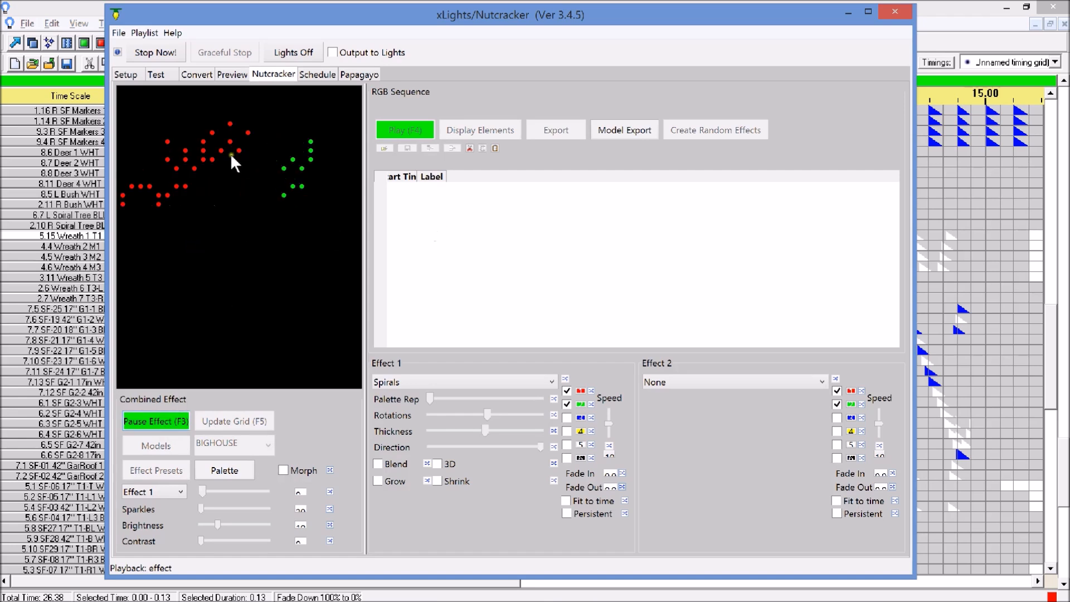
# Compare the playing Spirals effect with the house animation in the Light-O-Rama Sequence Editor by placing the windows side by side
pyautogui.hotkey('alt', 'Tab')
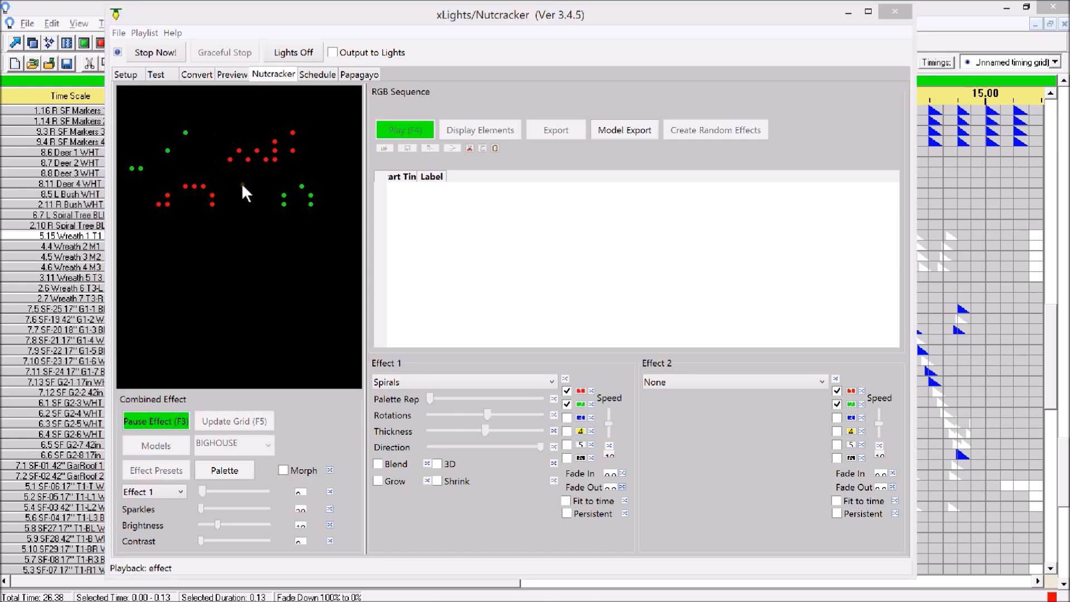
pyautogui.click(221, 44)
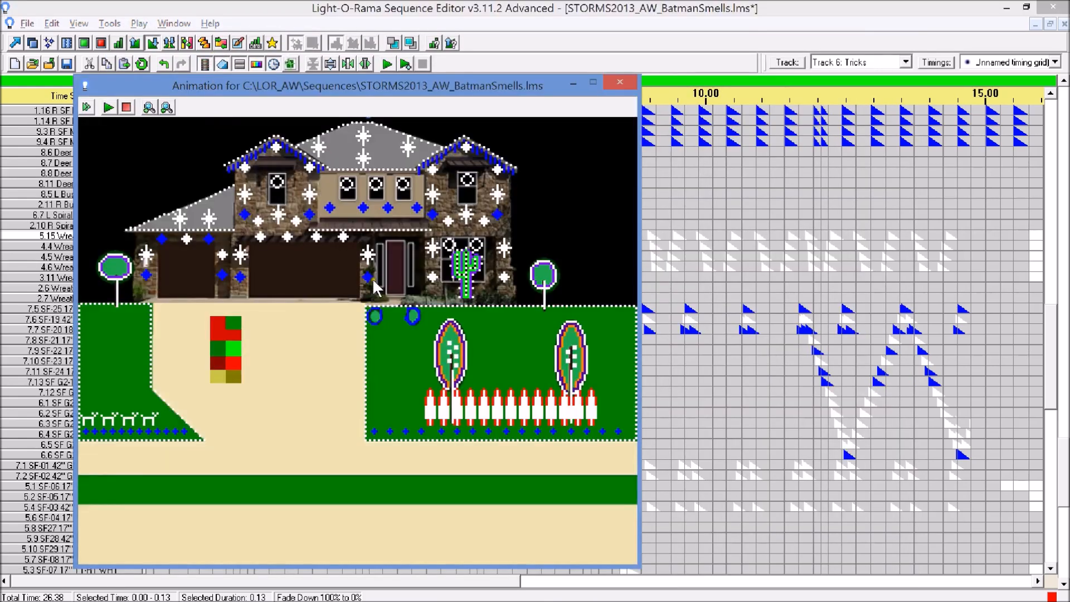
pyautogui.hotkey('alt', 'Tab')
pyautogui.hotkey('alt', 'Tab')
pyautogui.hotkey('alt', 'Tab')
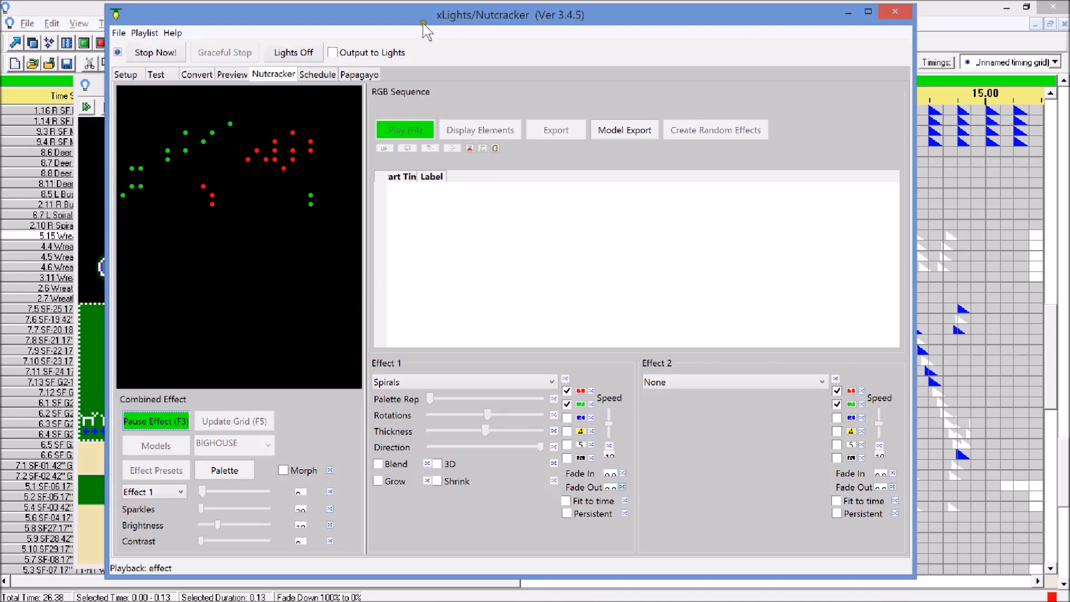
pyautogui.moveTo(423, 24); pyautogui.dragTo(848, 40)
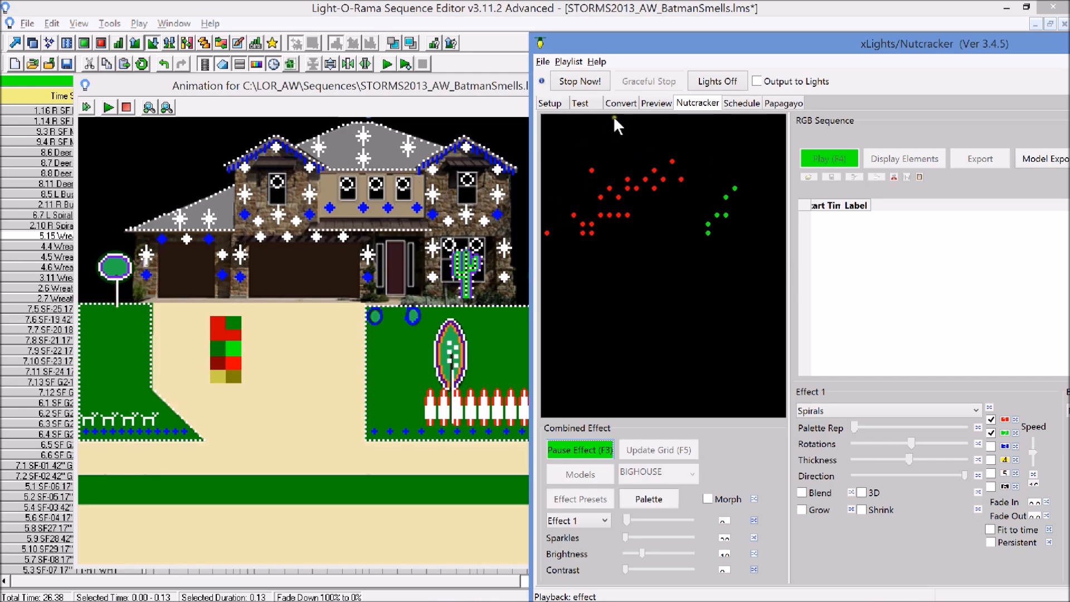
pyautogui.click(657, 35)
pyautogui.moveTo(657, 36); pyautogui.dragTo(215, 27)
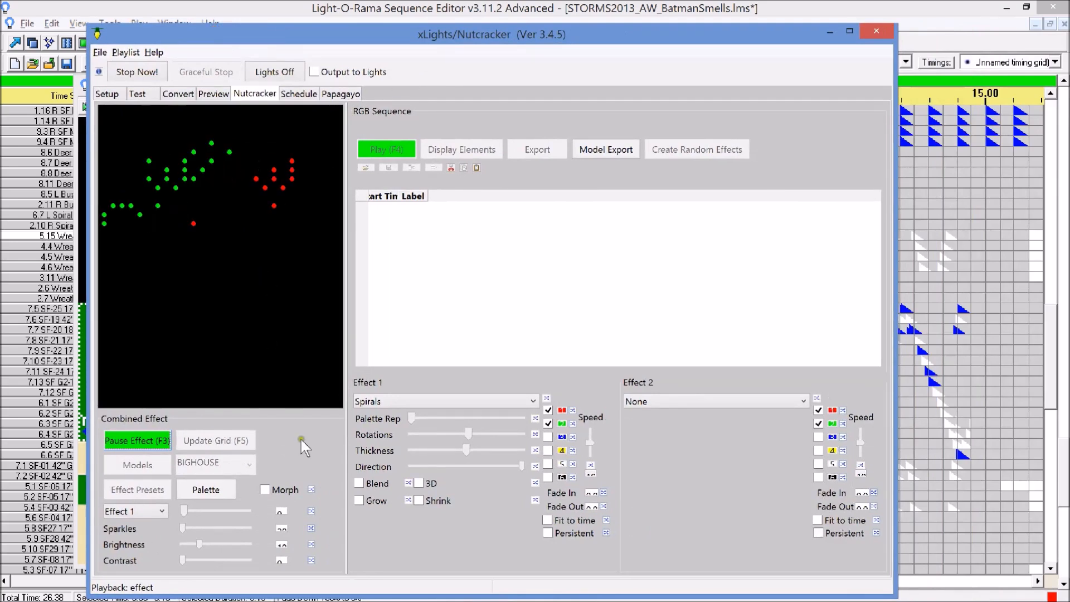
# Turn off colours 1 and 2 and enable only colour 5 for Effect 1, then stop the effect playback
pyautogui.click(548, 410)
pyautogui.click(548, 424)
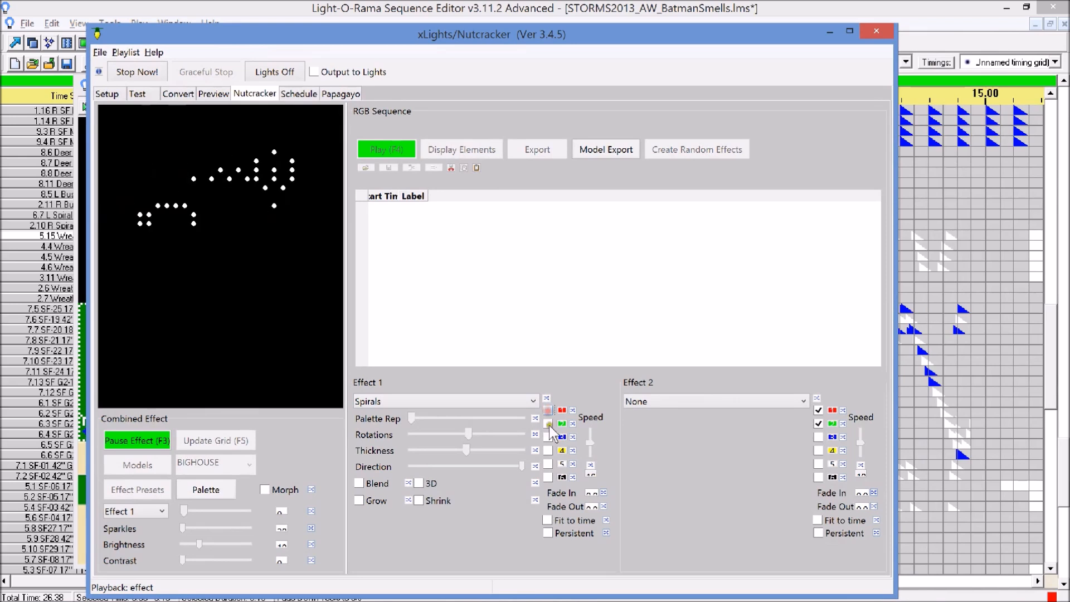
pyautogui.click(547, 462)
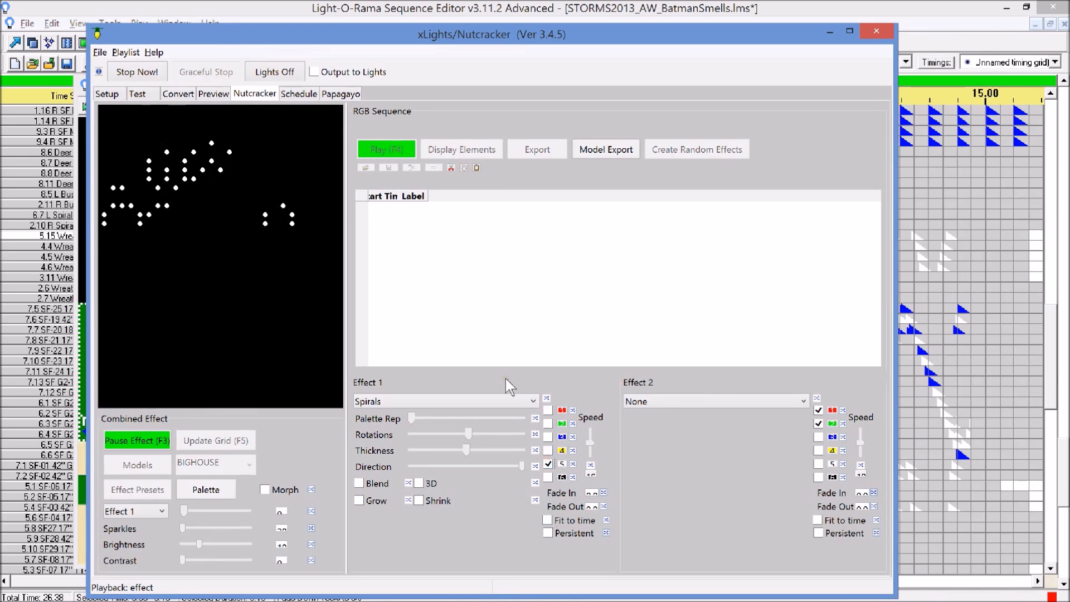
pyautogui.click(548, 477)
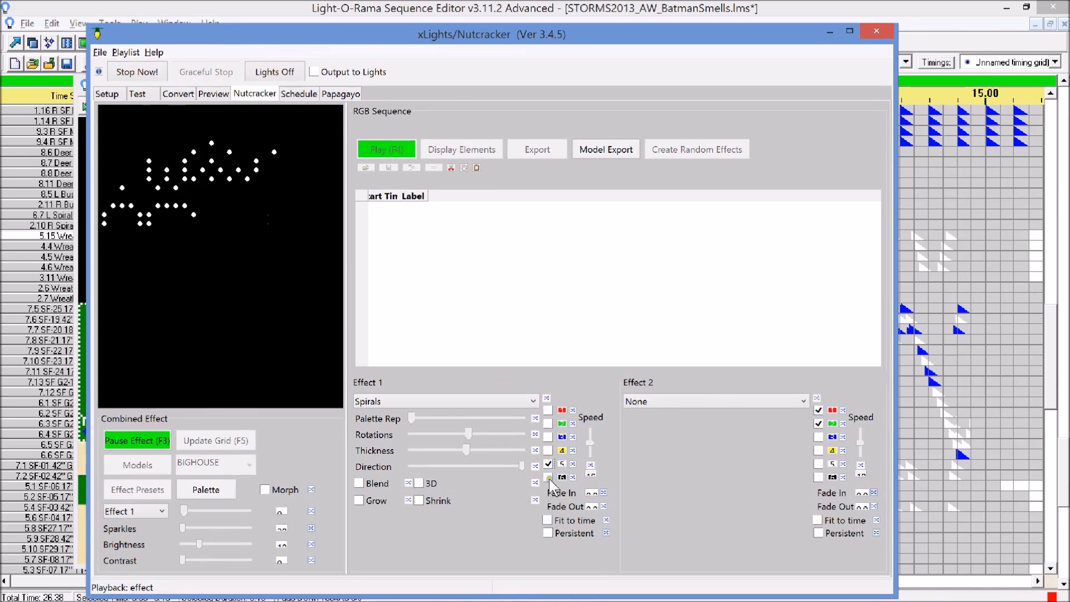
pyautogui.click(548, 477)
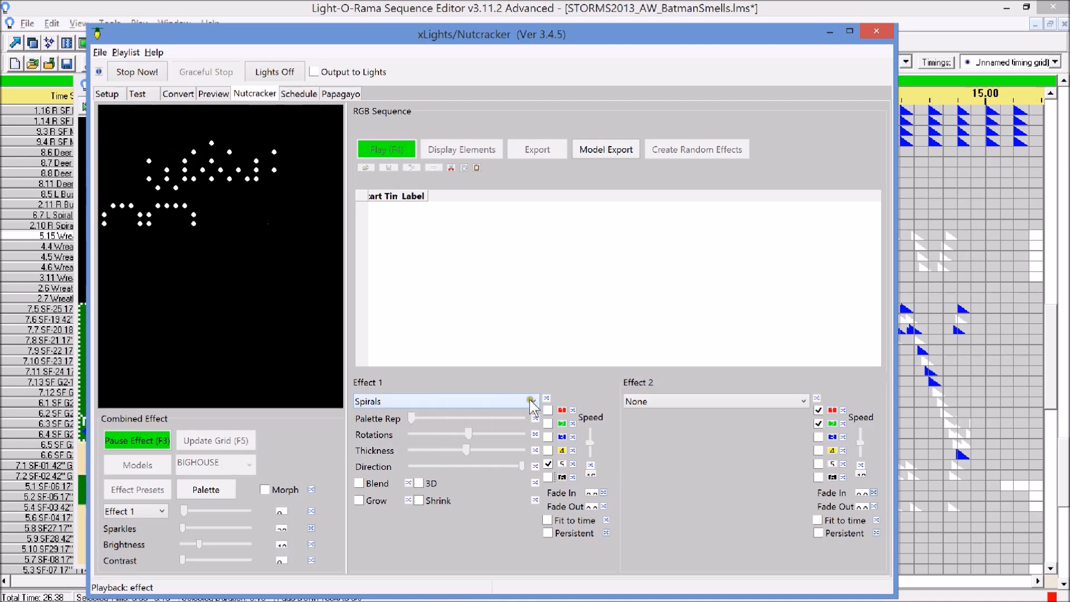
pyautogui.click(132, 438)
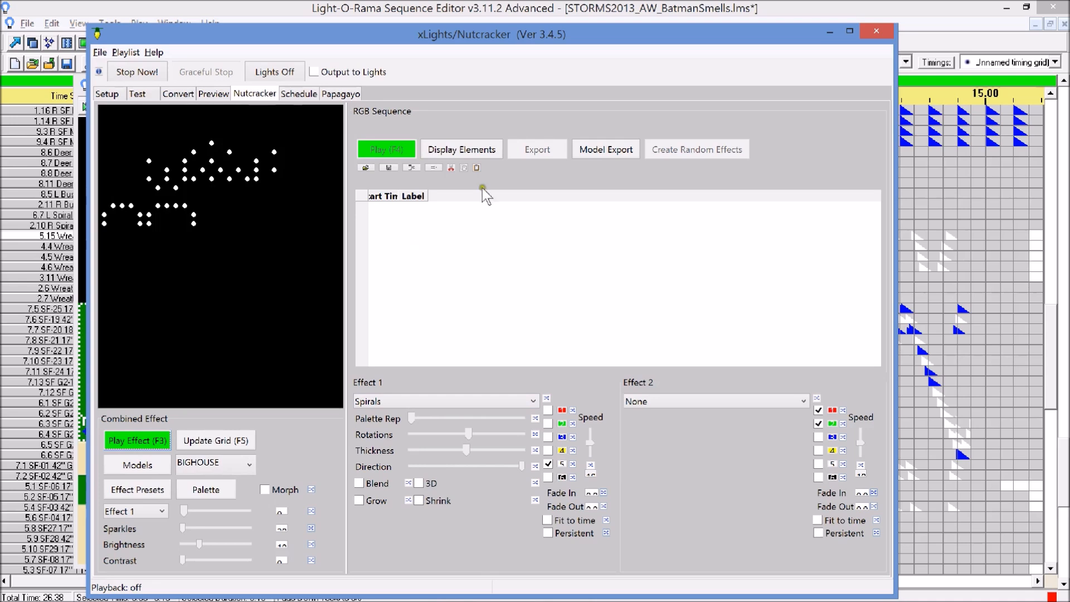
# Create a new musical sequence from 01 Batman Smells.mp3 with timing import set to None
pyautogui.click(365, 167)
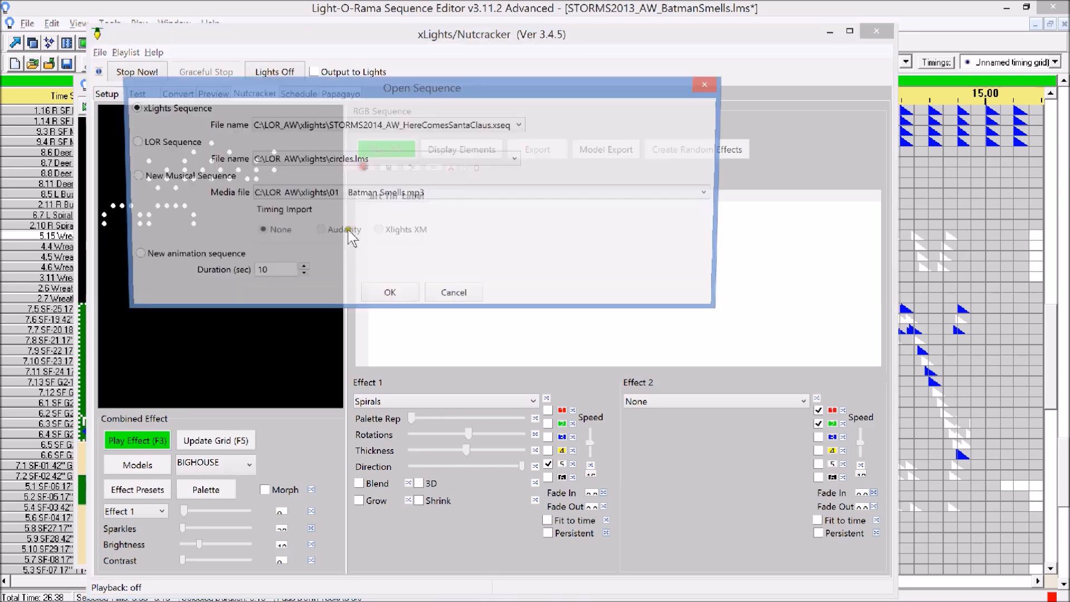
pyautogui.click(158, 142)
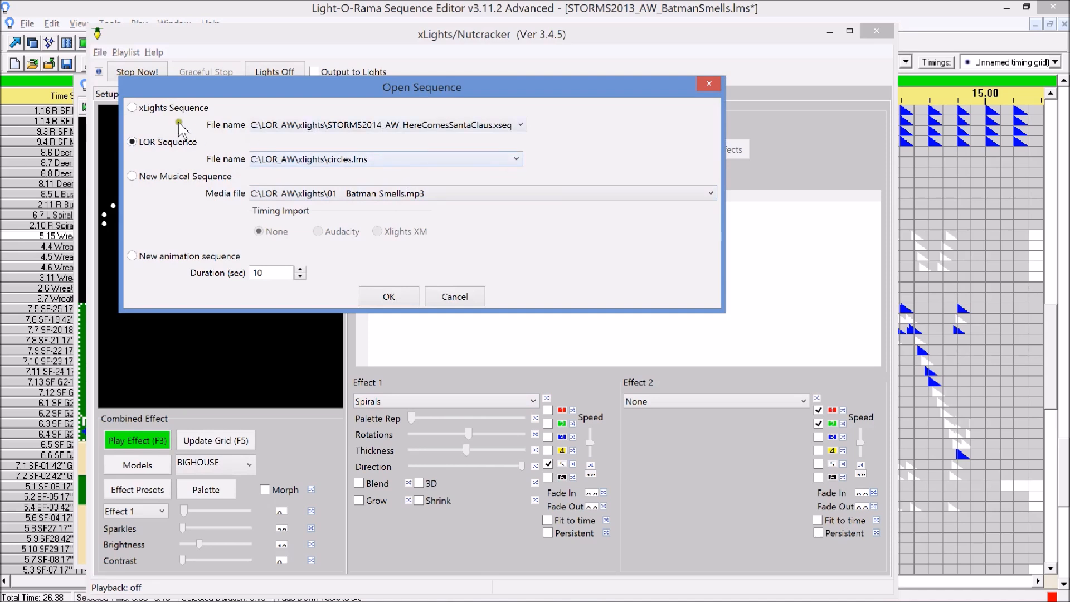
pyautogui.click(143, 172)
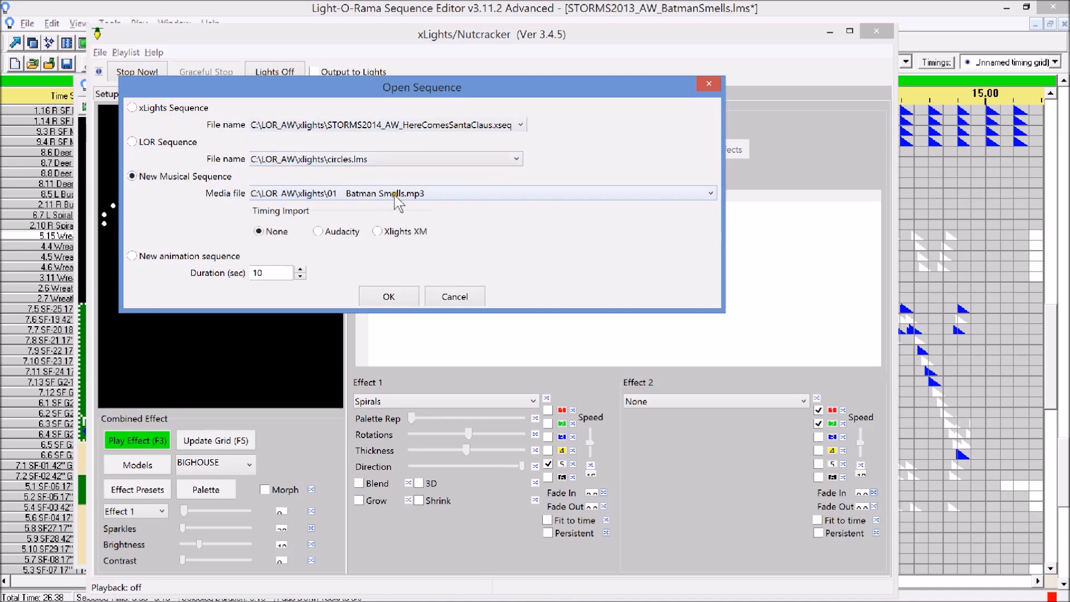
pyautogui.click(389, 301)
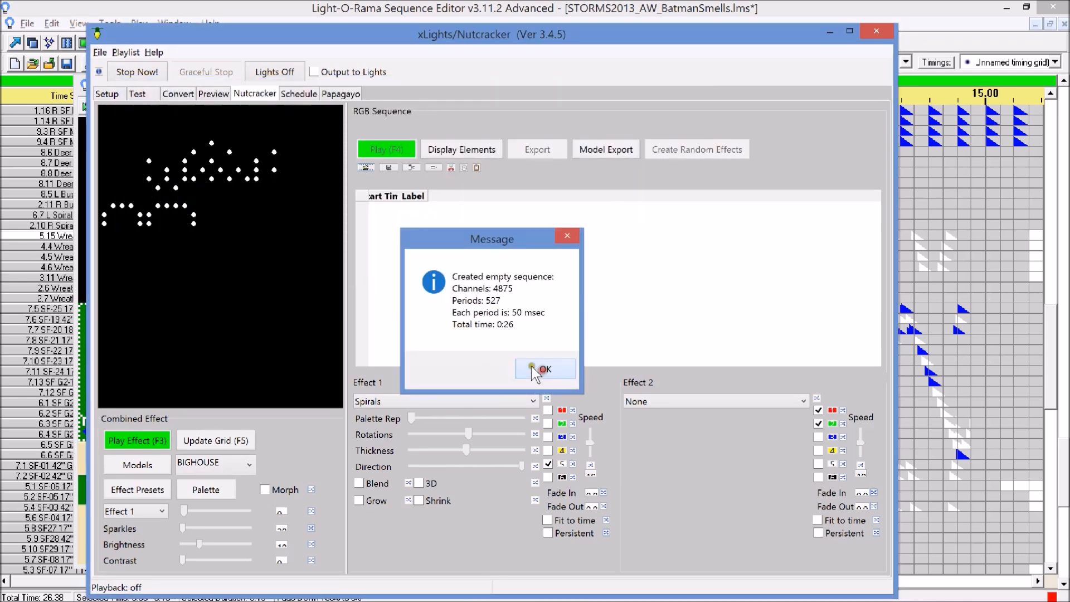
pyautogui.click(537, 368)
# Insert ten empty timing rows in the RGB sequence grid
pyautogui.click(409, 168)
pyautogui.click(409, 168)
pyautogui.click(410, 167)
pyautogui.click(410, 168)
pyautogui.click(409, 168)
pyautogui.click(410, 168)
pyautogui.click(409, 168)
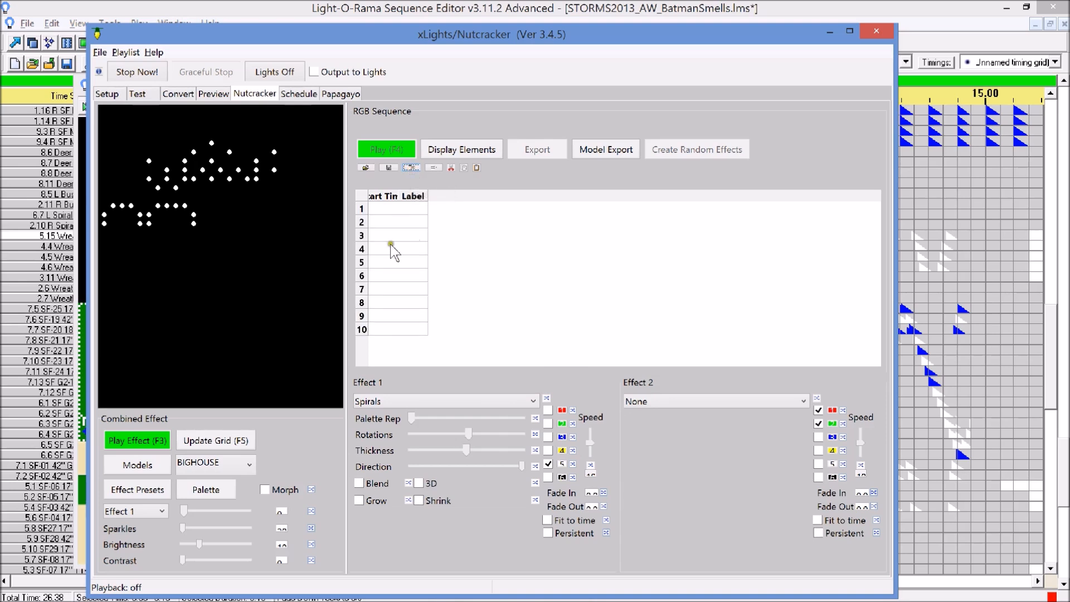
# Include the BIGHOUSE model as a display element of the RGB sequence
pyautogui.click(477, 149)
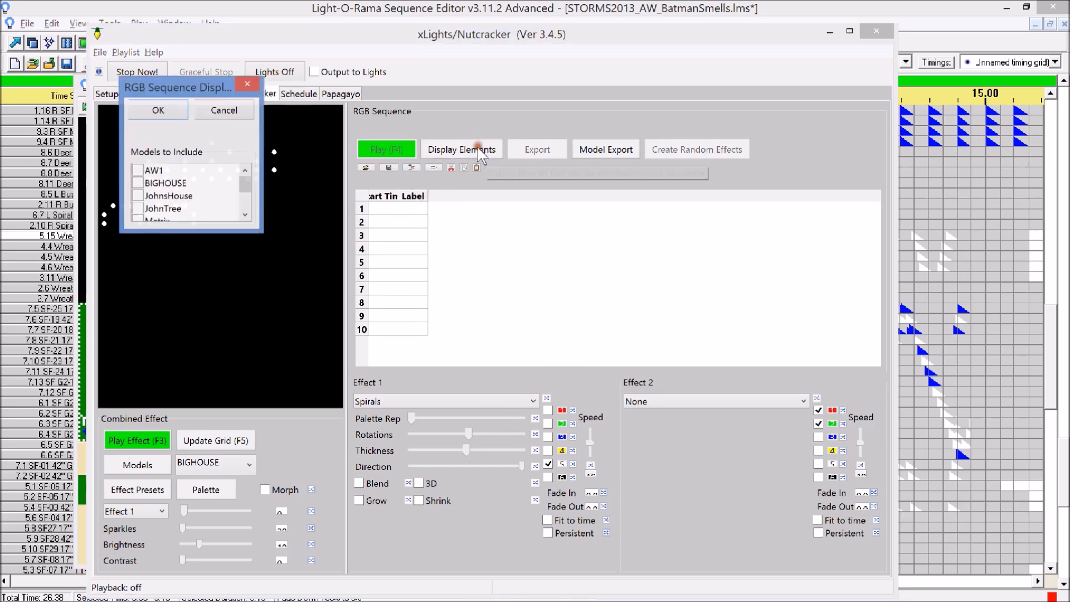
pyautogui.click(163, 184)
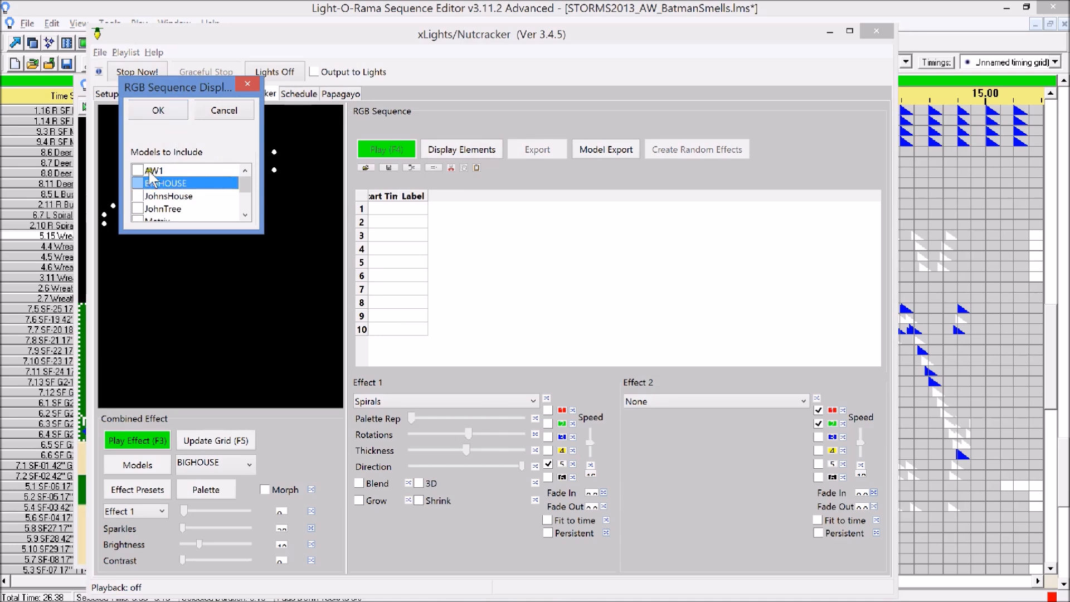
pyautogui.click(158, 110)
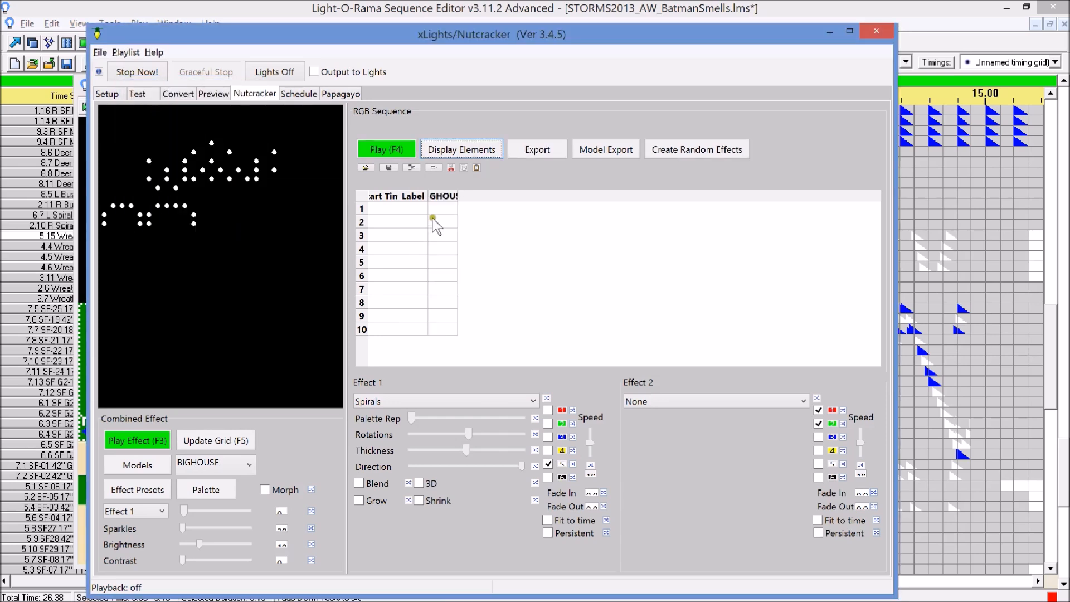
pyautogui.click(440, 198)
# Enter start times 0, 5, 10, 15, 20 and 25 seconds in rows 1 to 6 of the sequence grid
pyautogui.doubleClick(405, 209)
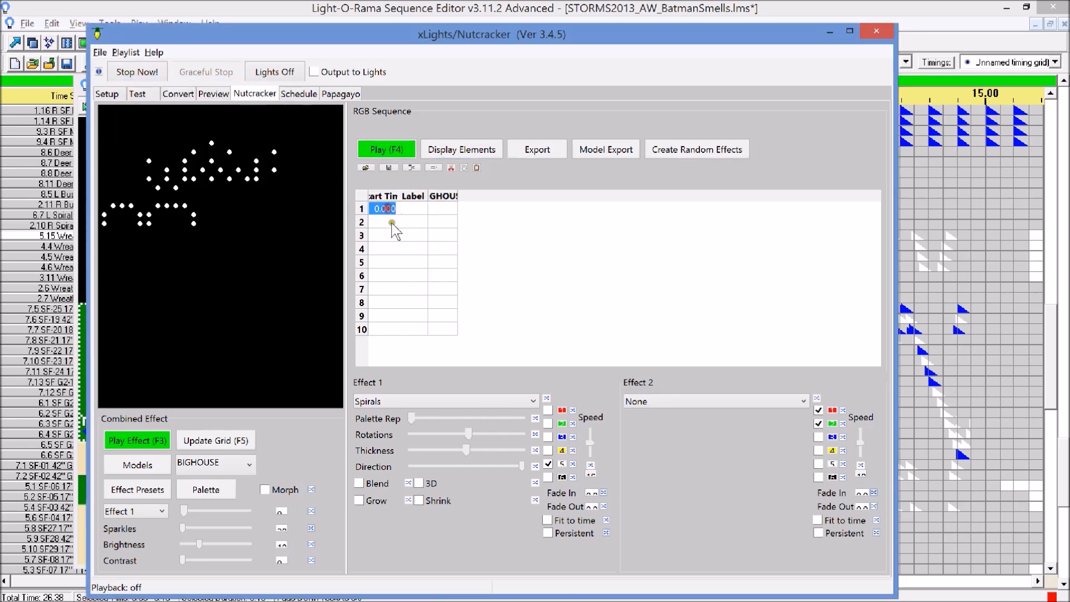
pyautogui.click(384, 222)
pyautogui.write('5')
pyautogui.click(382, 235)
pyautogui.click(378, 247)
pyautogui.click(381, 263)
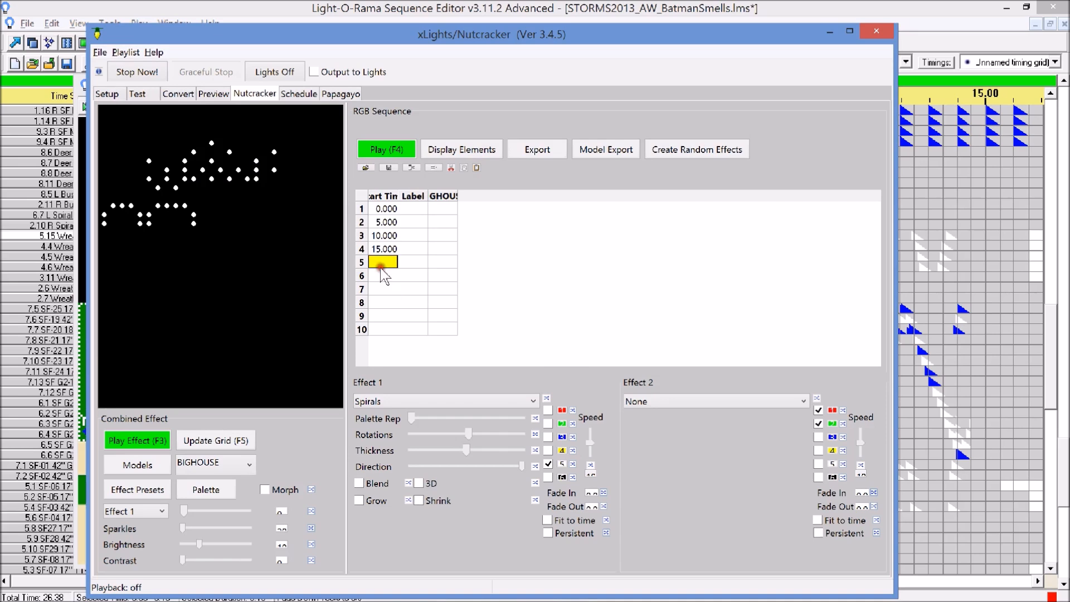
pyautogui.click(381, 274)
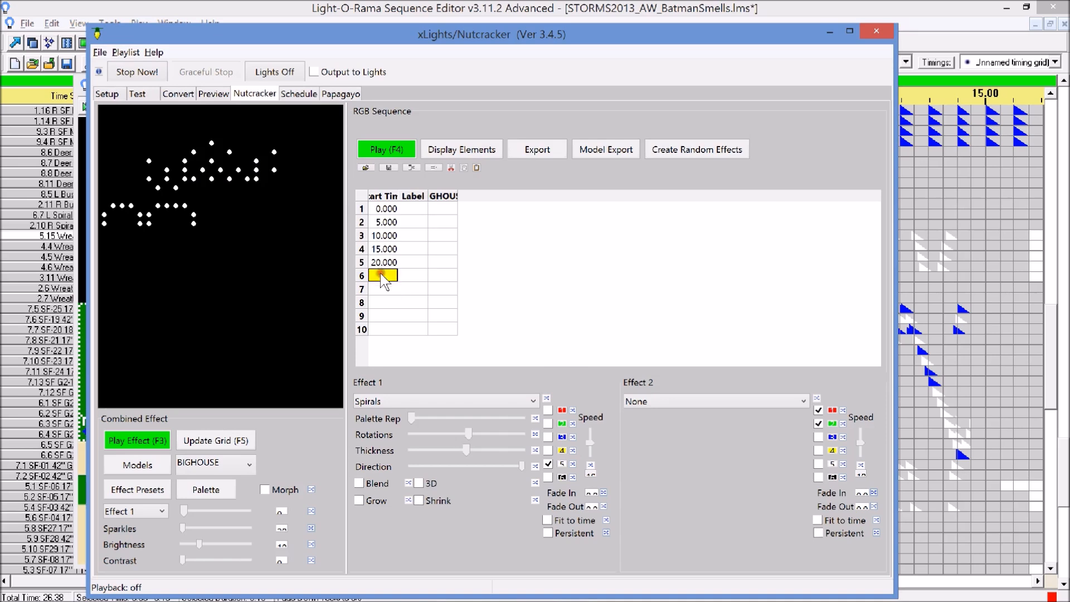
pyautogui.click(380, 288)
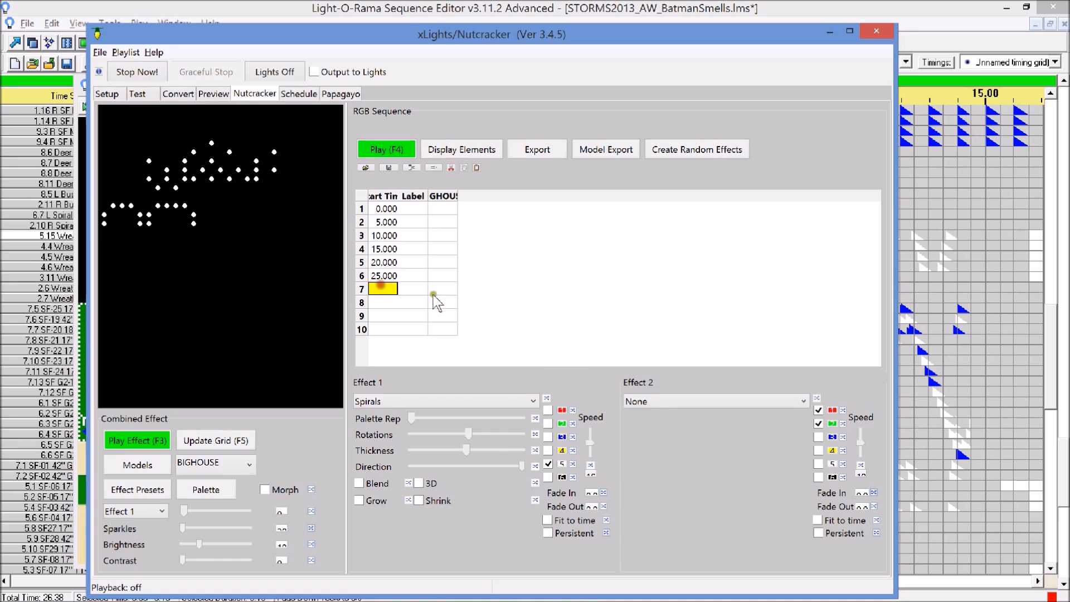
# Select the BIGHOUSE cell in the first timing row and briefly preview the Spirals effect
pyautogui.click(407, 207)
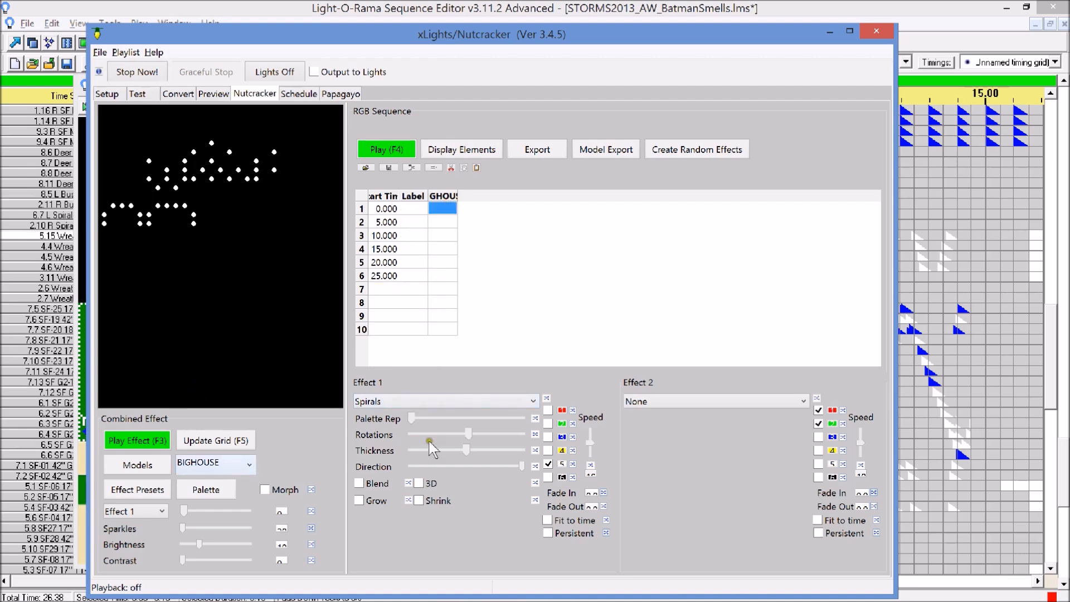
pyautogui.click(143, 441)
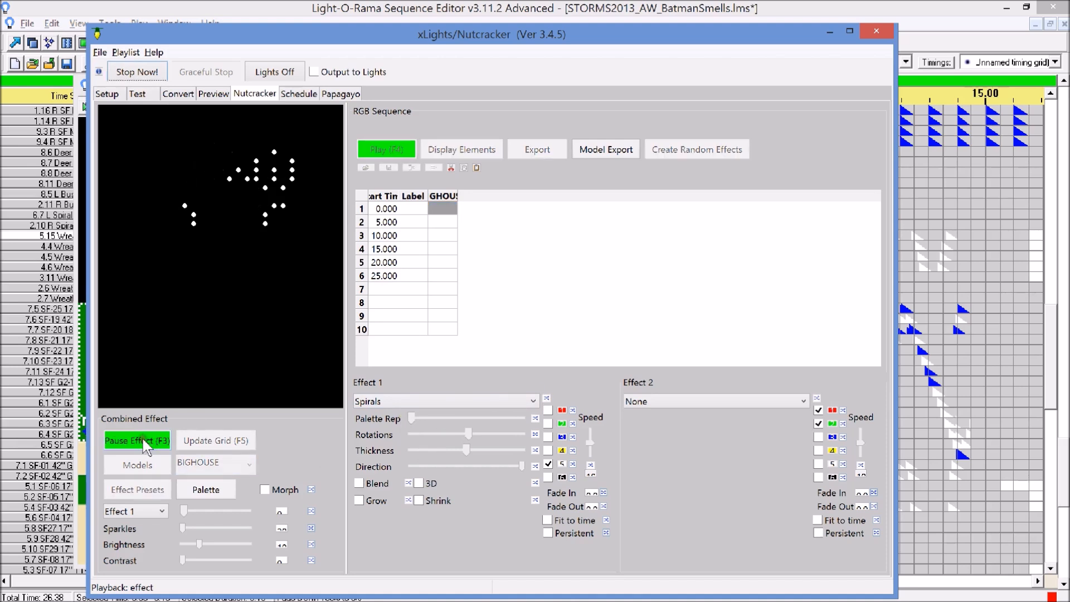
pyautogui.click(143, 441)
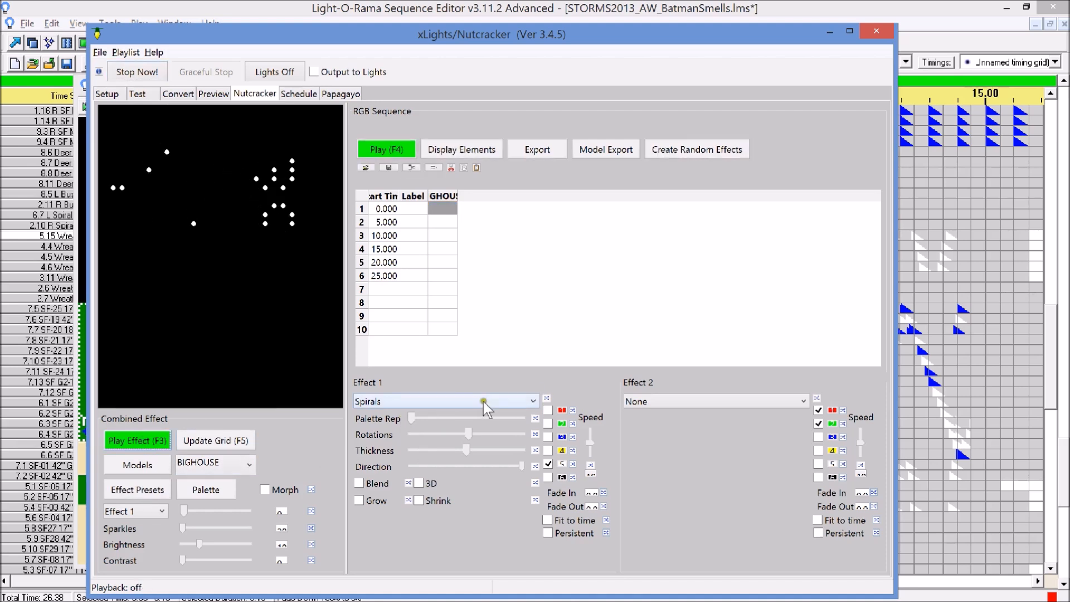
# Change Effect 1 to Curtain and replay it on the BIGHOUSE model
pyautogui.click(532, 402)
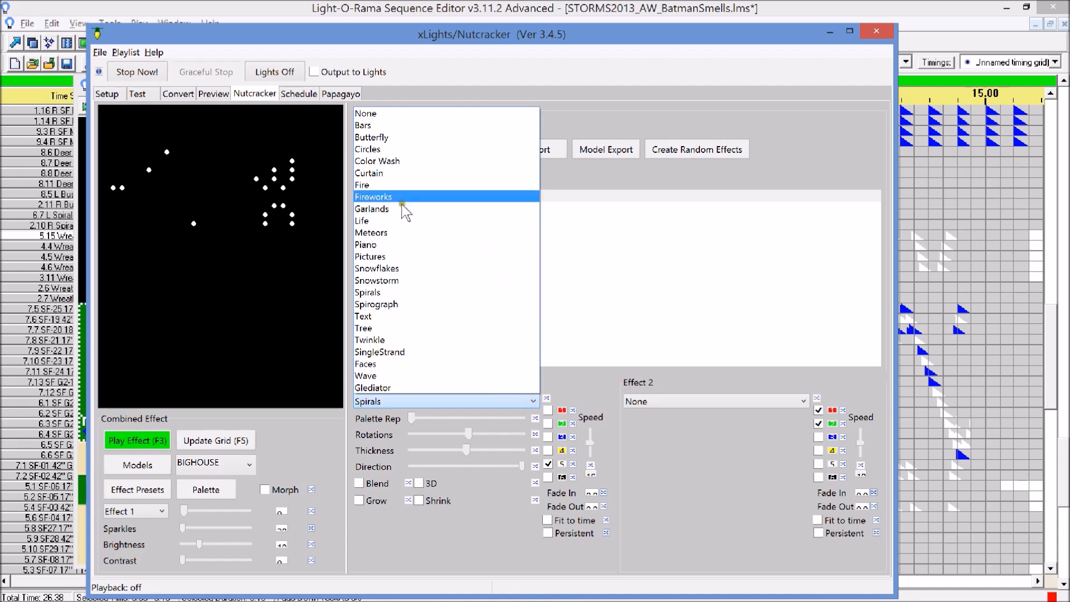
pyautogui.click(384, 172)
pyautogui.click(143, 441)
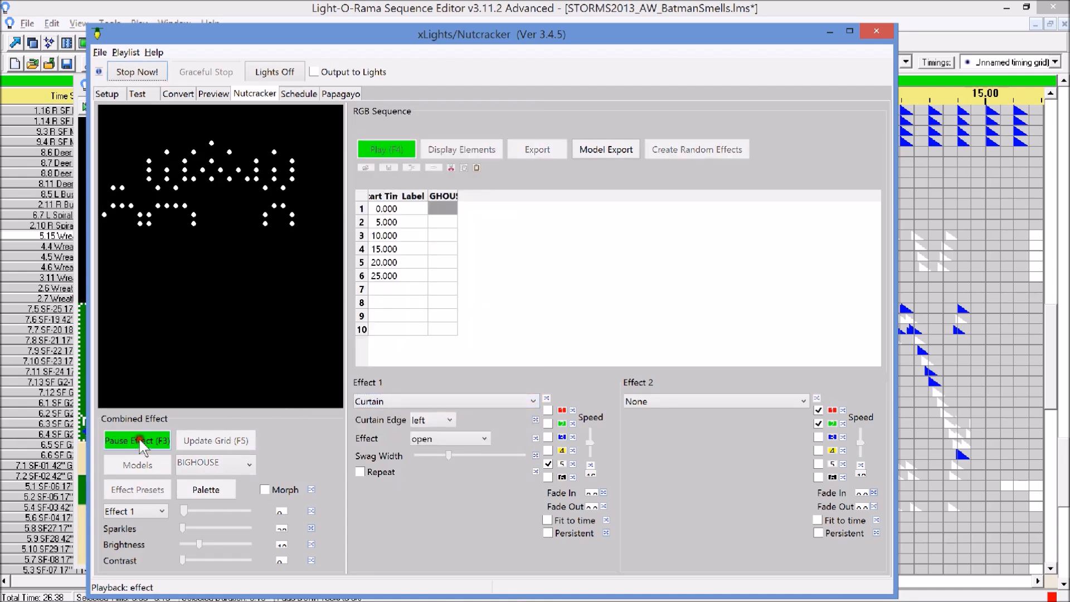
pyautogui.click(143, 444)
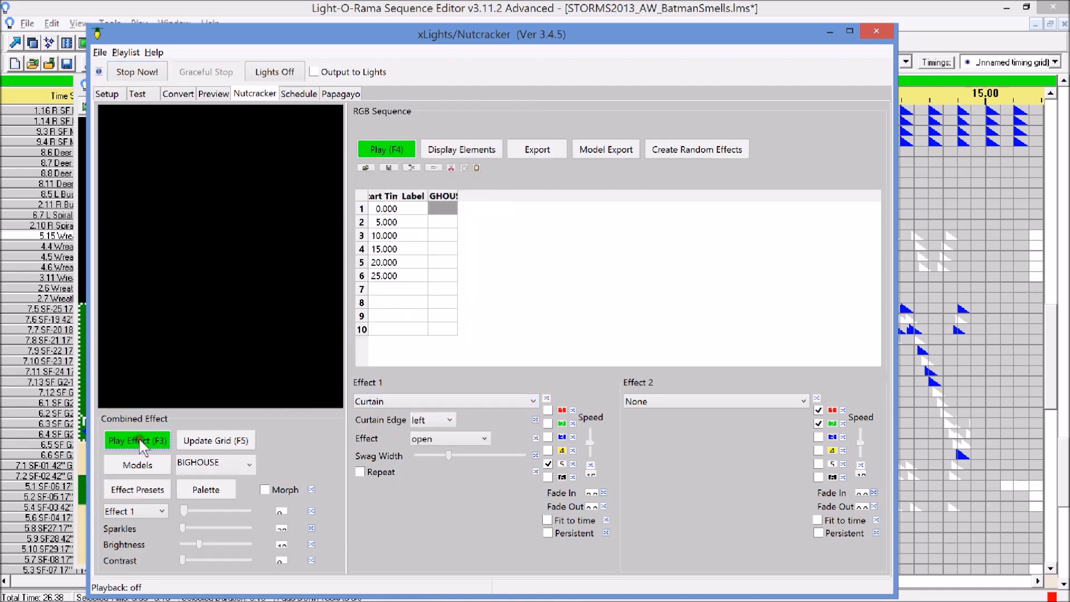
pyautogui.click(143, 445)
pyautogui.click(143, 444)
pyautogui.click(143, 444)
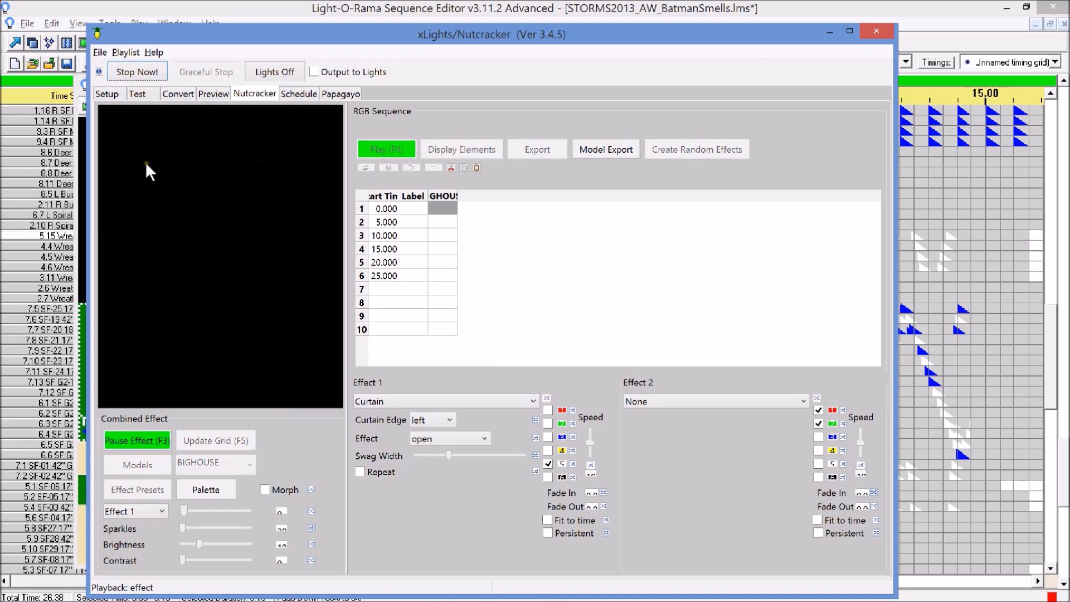
# Replay the Curtain effect preview on the BIGHOUSE model a few times and stop it
pyautogui.click(124, 435)
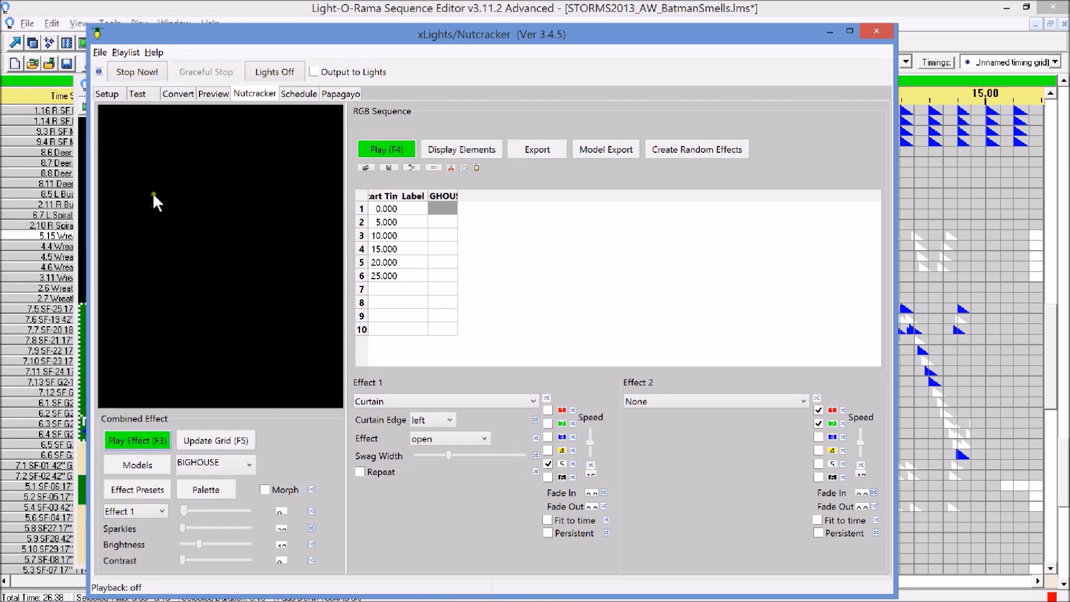
pyautogui.click(142, 440)
pyautogui.click(142, 441)
pyautogui.click(135, 439)
pyautogui.click(135, 439)
# Inspect the AW1 model's layout and available display types, and close its settings without saving
pyautogui.click(138, 465)
pyautogui.click(148, 109)
pyautogui.click(198, 140)
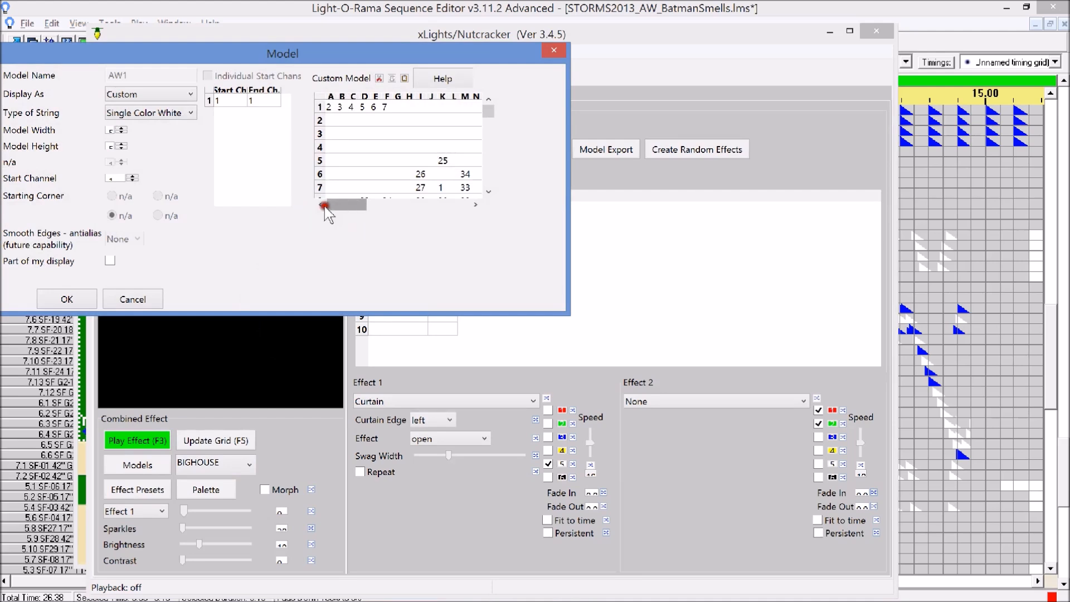
pyautogui.scroll(-5, 419, 165)
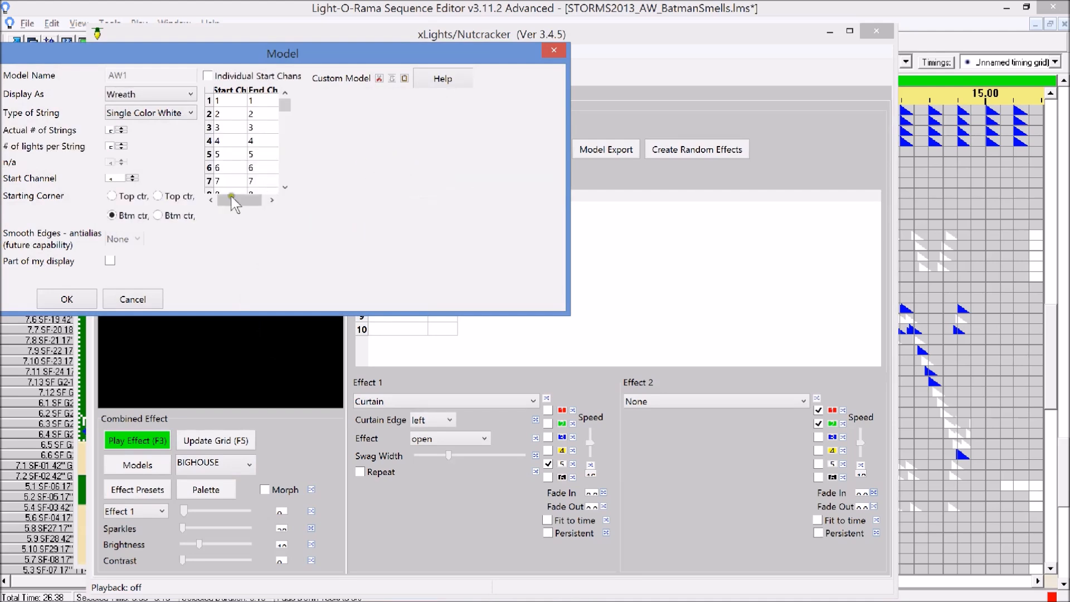
pyautogui.click(136, 93)
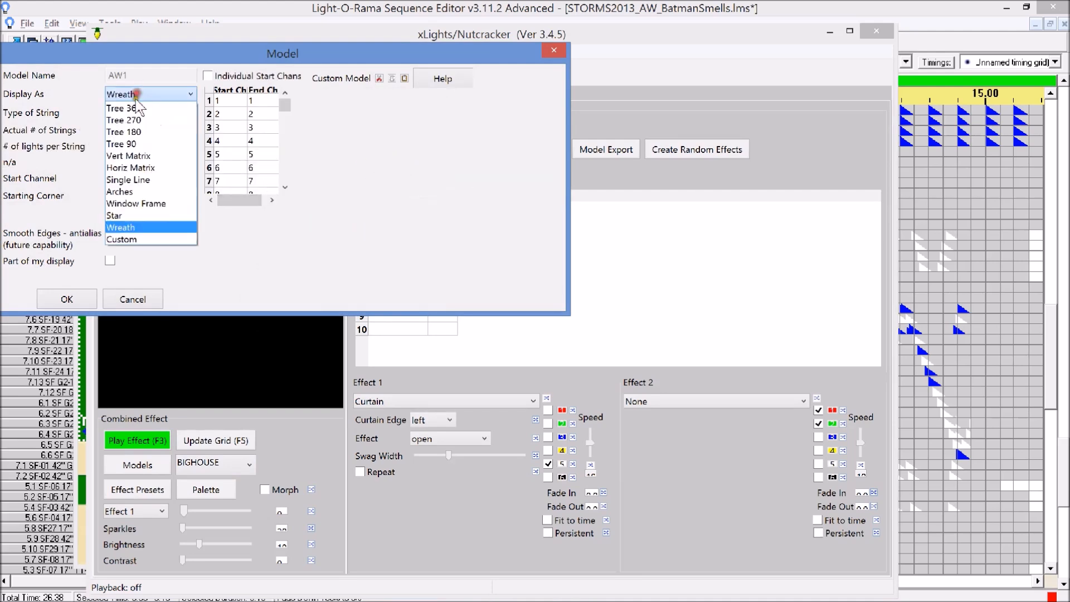
pyautogui.click(280, 268)
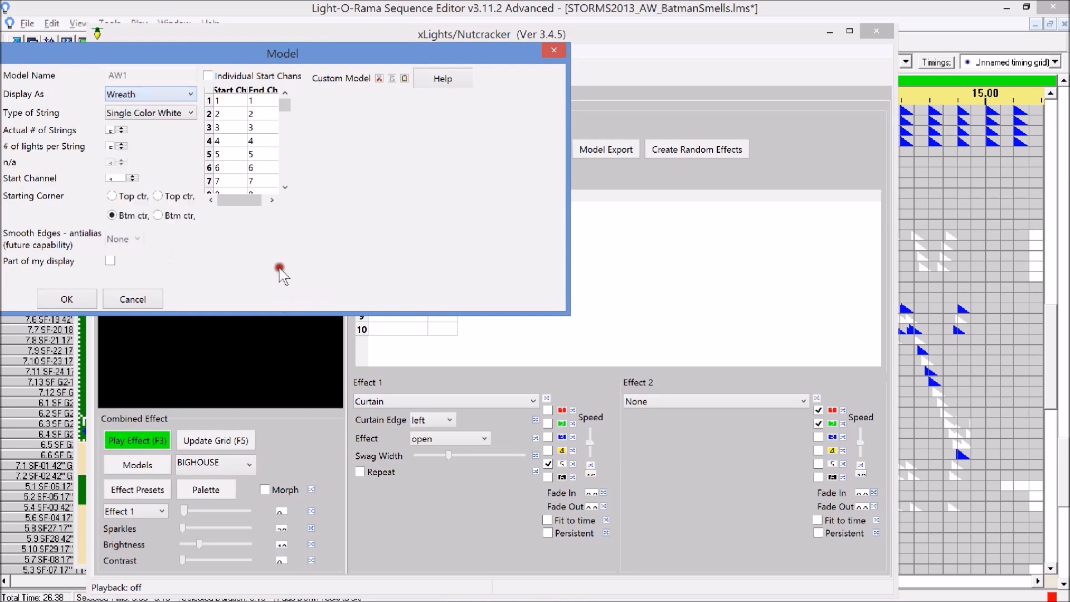
pyautogui.click(159, 74)
pyautogui.click(545, 51)
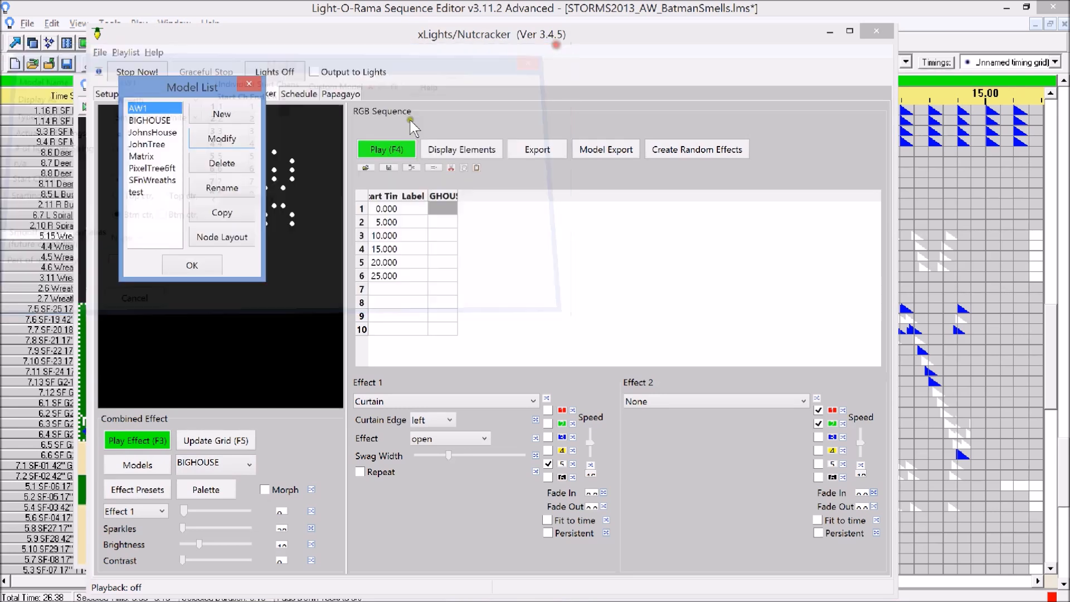
# Examine the custom node grid of the BIGHOUSE model across its rows and columns, and close the model list
pyautogui.click(140, 121)
pyautogui.click(220, 138)
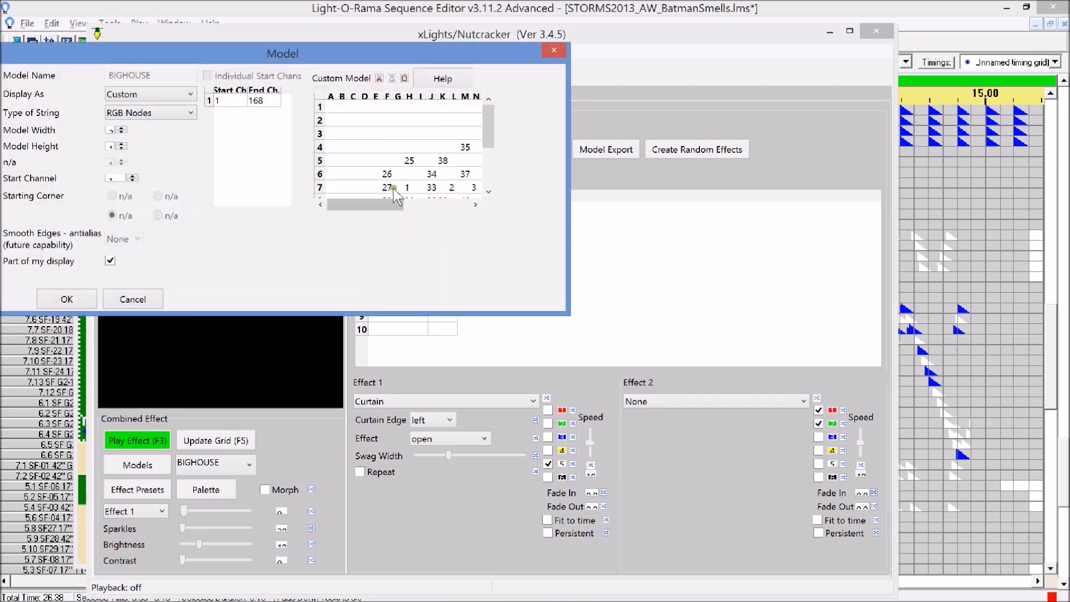
pyautogui.click(501, 132)
pyautogui.moveTo(487, 128); pyautogui.dragTo(486, 143)
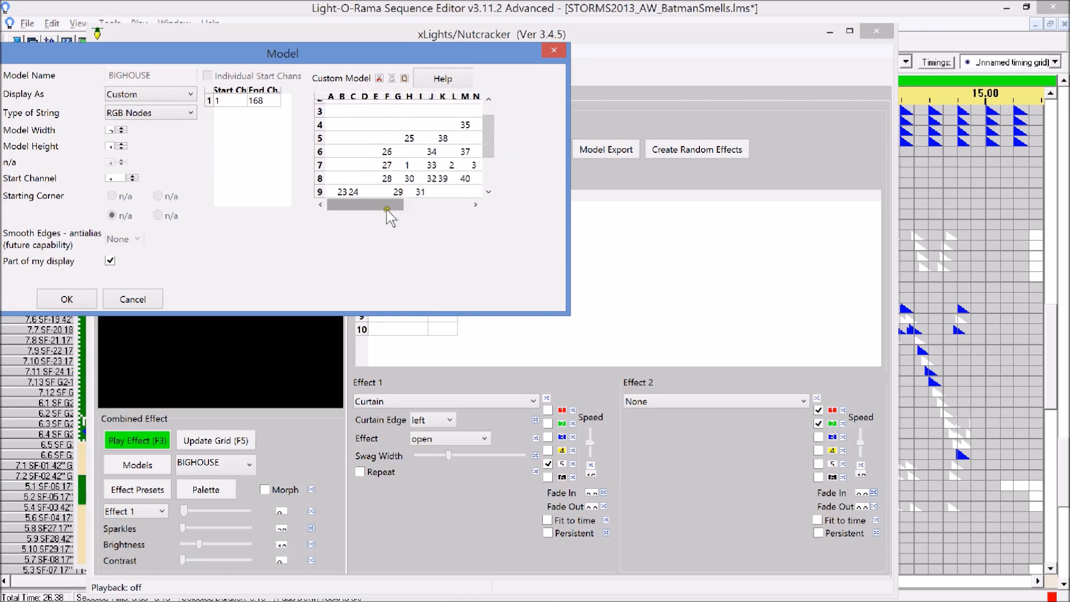
pyautogui.moveTo(488, 138); pyautogui.dragTo(485, 167)
pyautogui.moveTo(369, 201); pyautogui.dragTo(433, 203)
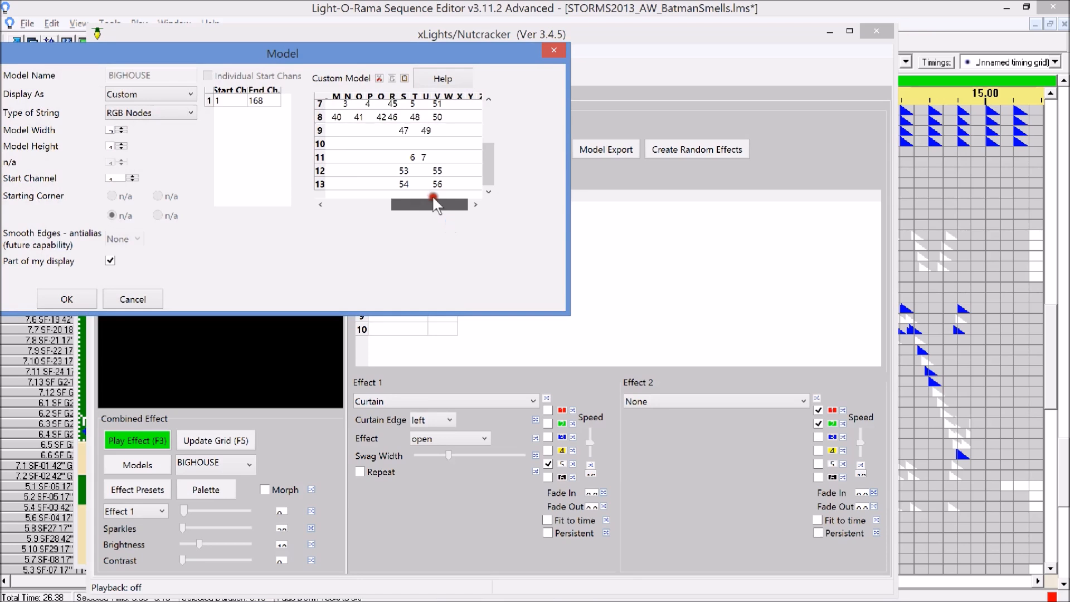
pyautogui.moveTo(490, 162); pyautogui.dragTo(491, 144)
pyautogui.moveTo(447, 204); pyautogui.dragTo(411, 210)
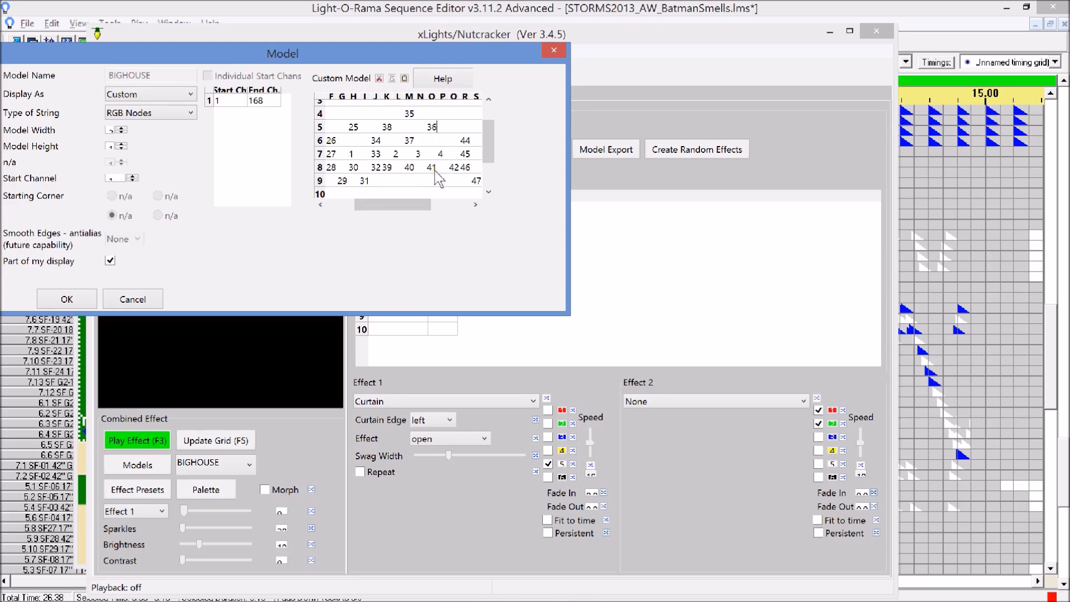
pyautogui.click(82, 292)
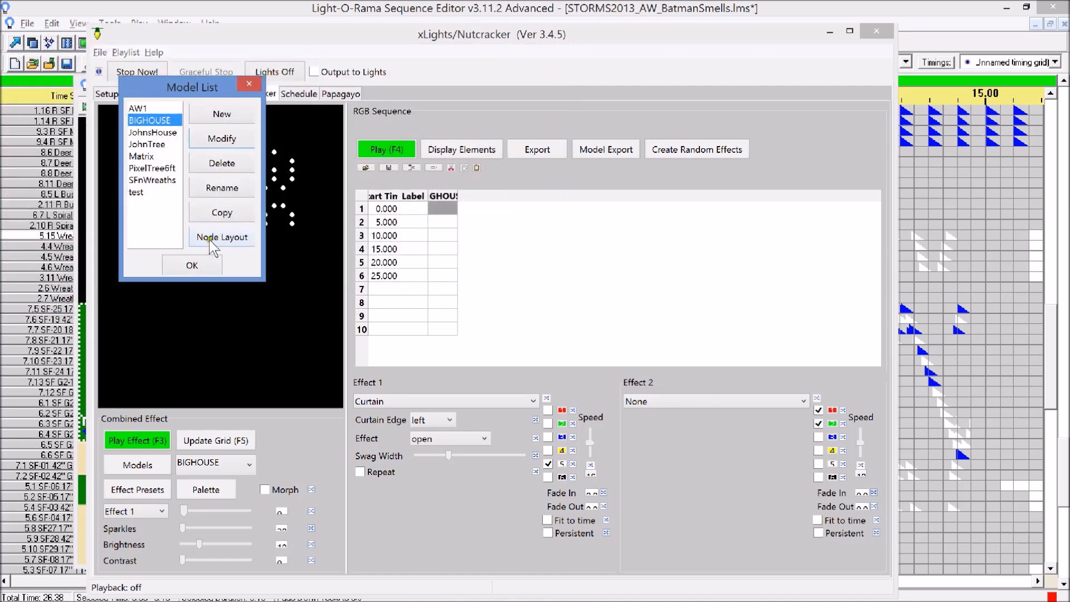
pyautogui.click(192, 261)
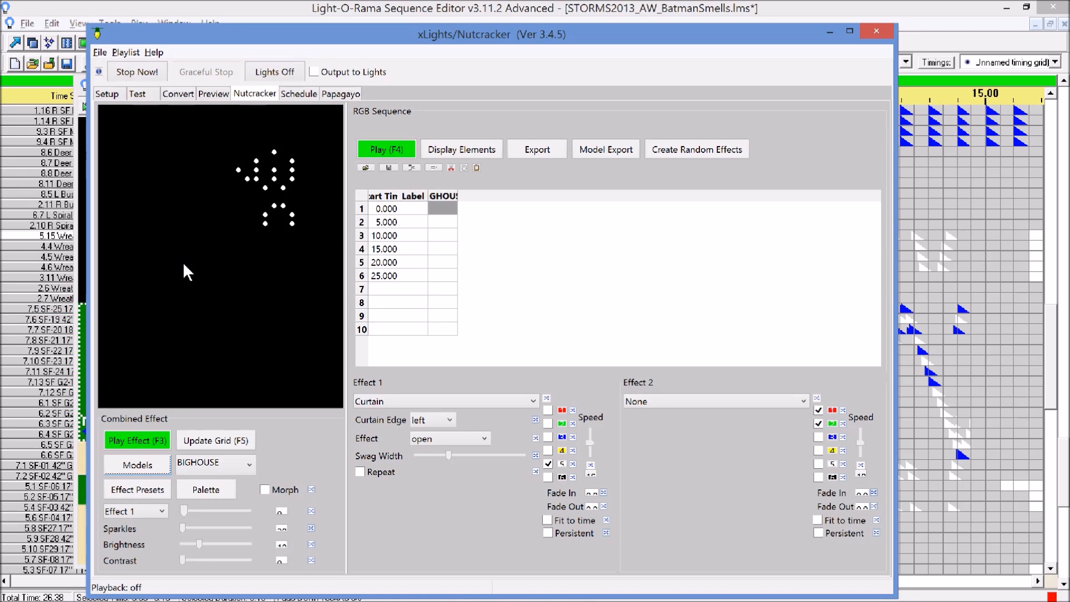
# Set the Curtain effect's action to close and preview it on the BIGHOUSE model
pyautogui.click(133, 442)
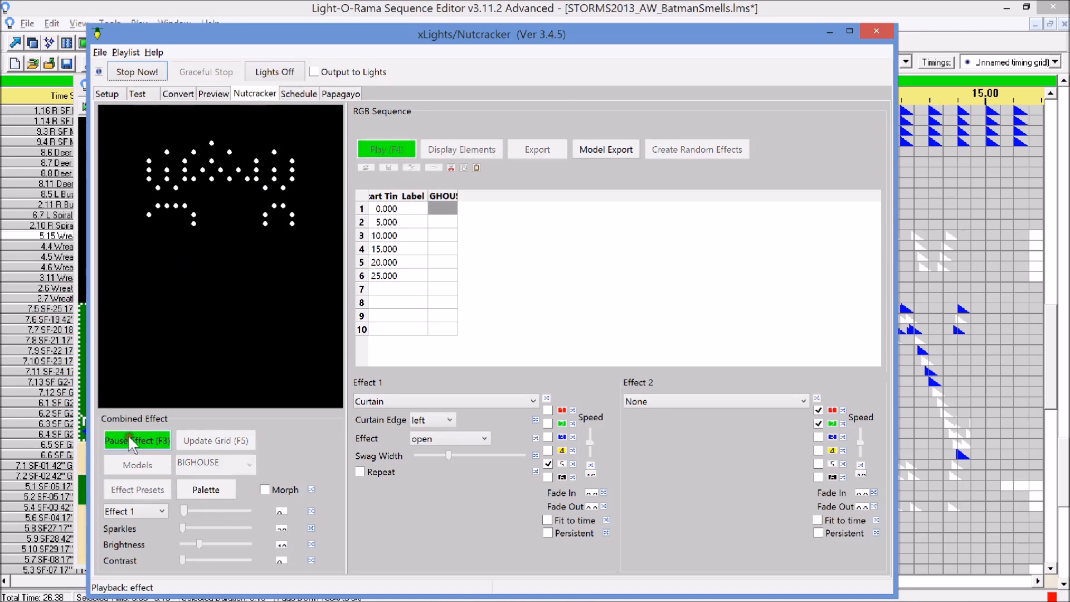
pyautogui.click(128, 437)
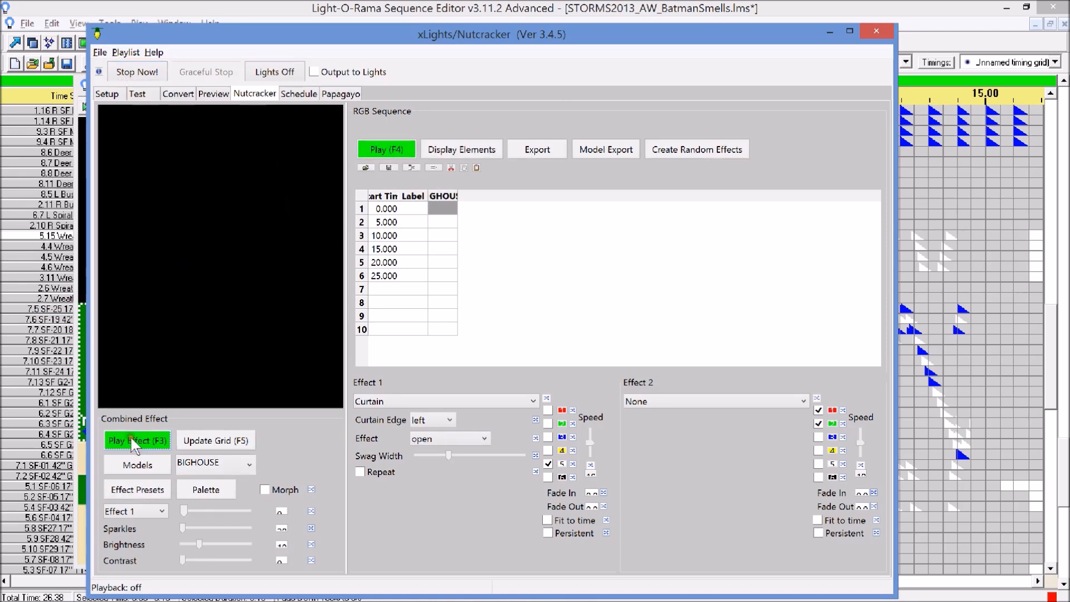
pyautogui.click(445, 439)
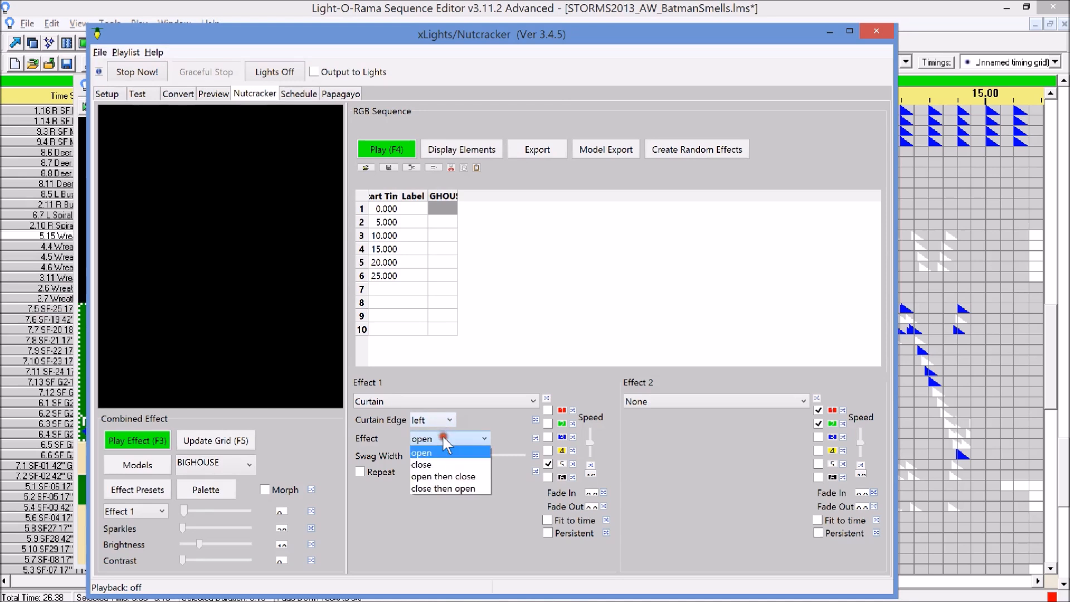
pyautogui.click(438, 466)
pyautogui.click(129, 441)
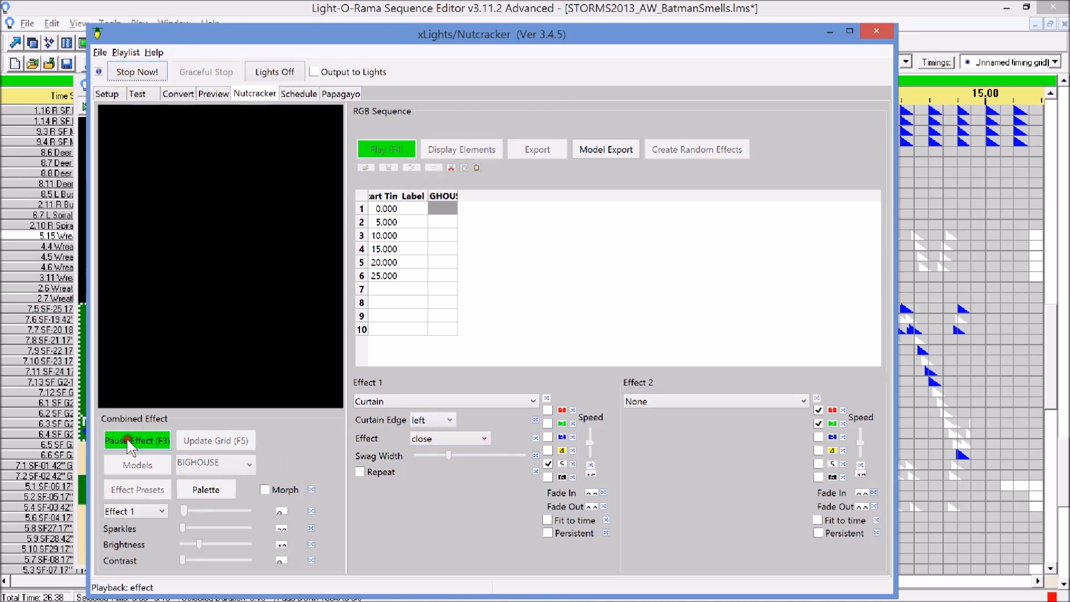
pyautogui.click(128, 440)
pyautogui.click(127, 441)
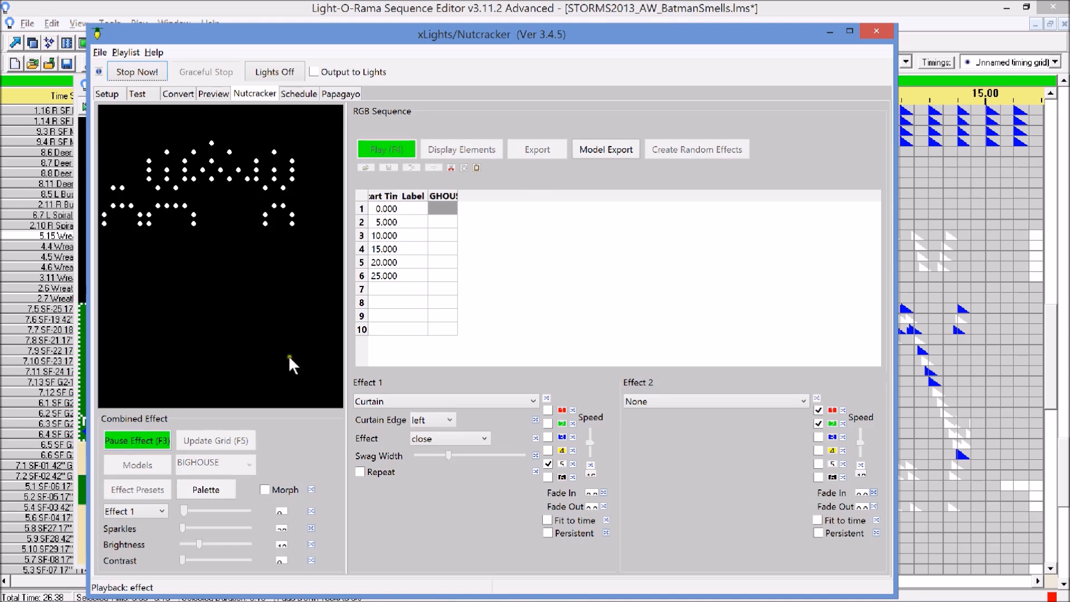
# Store the closing left-edge Curtain effect in the BIGHOUSE cell at 0 seconds
pyautogui.click(441, 211)
pyautogui.click(129, 442)
pyautogui.click(215, 440)
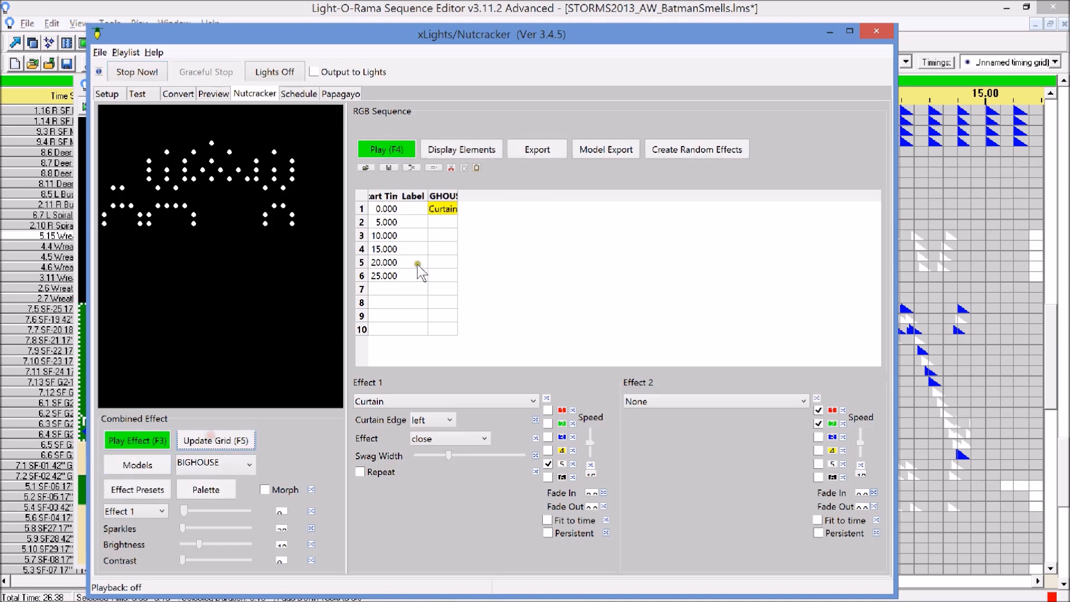
pyautogui.click(439, 214)
pyautogui.click(412, 221)
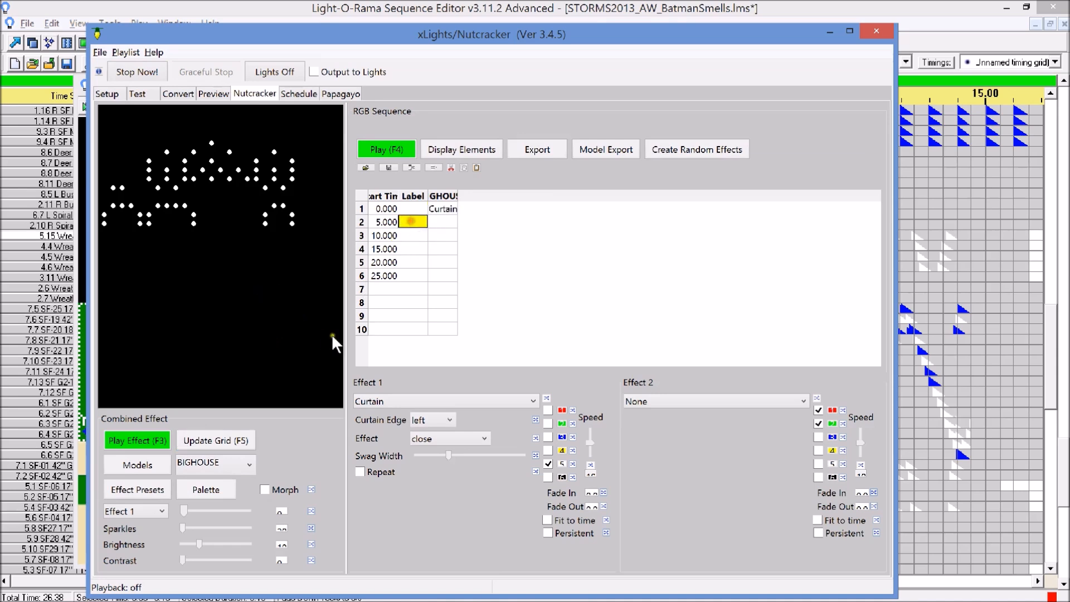
pyautogui.click(146, 490)
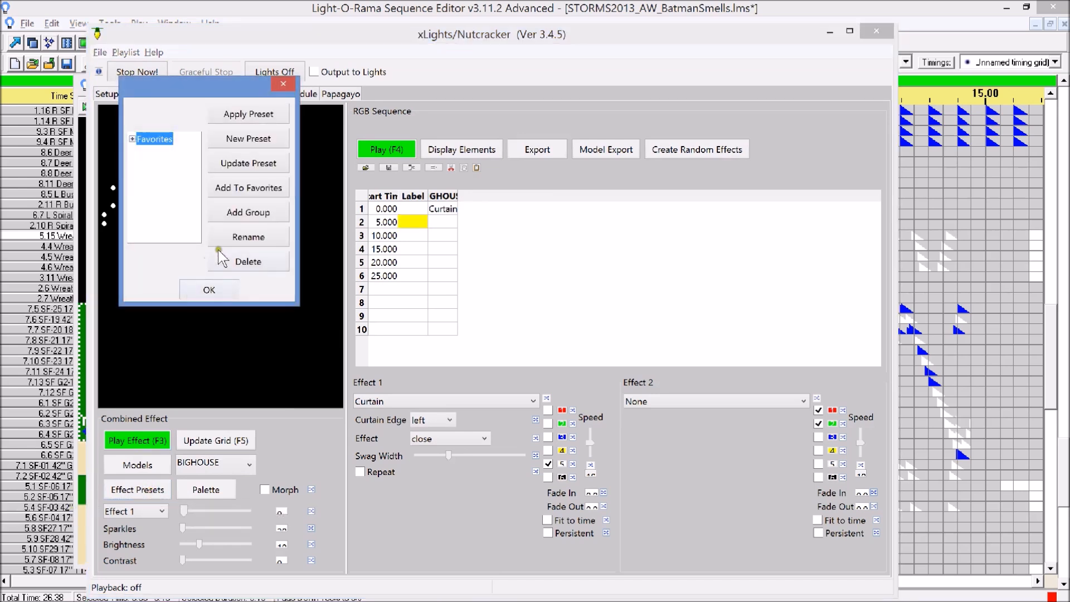
pyautogui.click(207, 289)
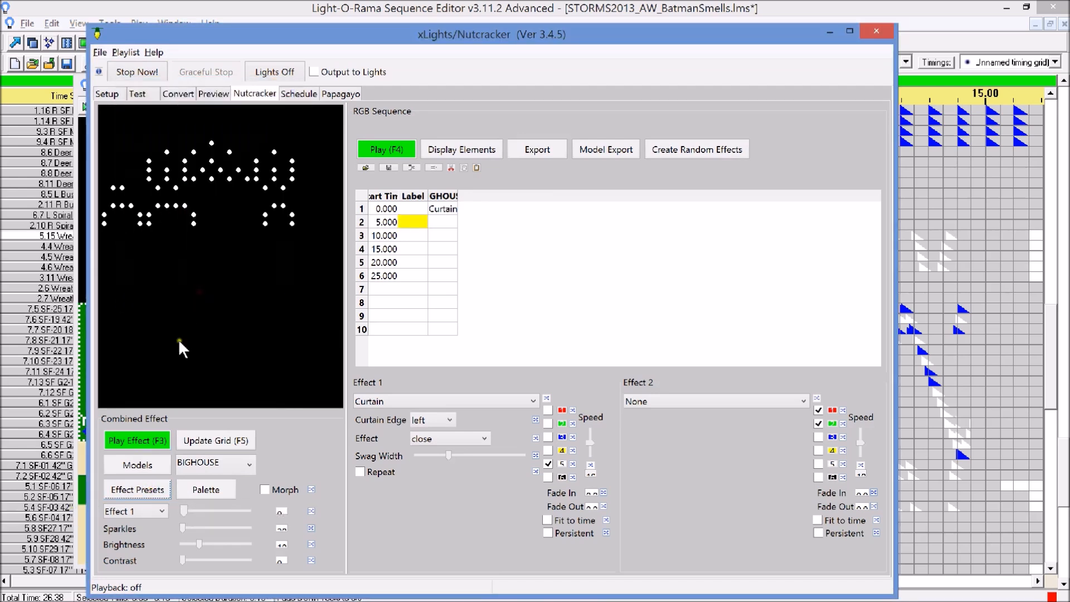
# For the BIGHOUSE cell at 5 seconds, set the Curtain edge to right, preview it and store the effect in the grid
pyautogui.click(440, 222)
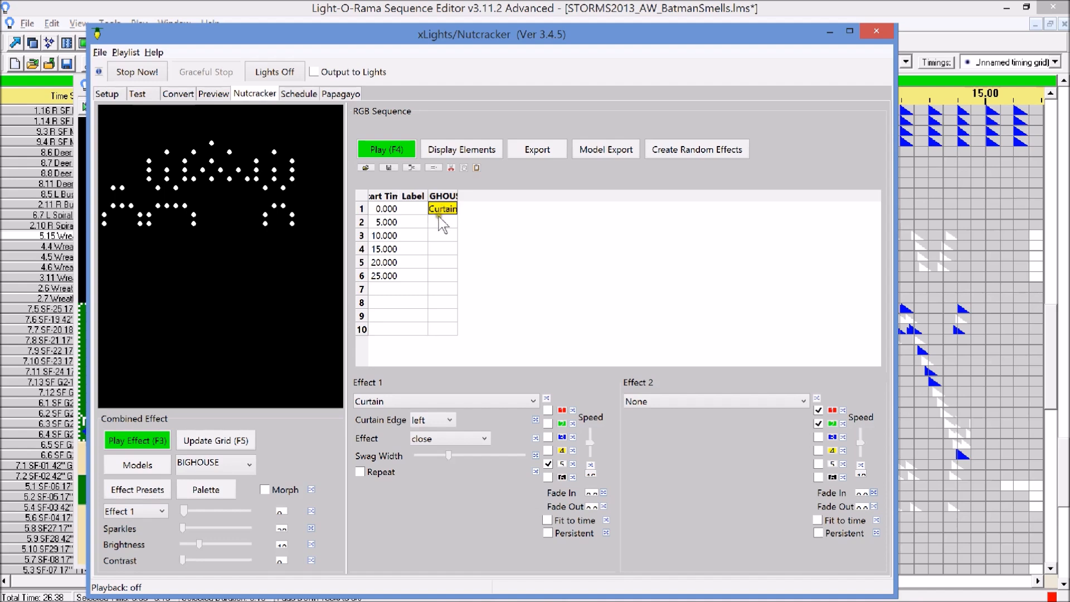
pyautogui.click(450, 421)
pyautogui.click(429, 458)
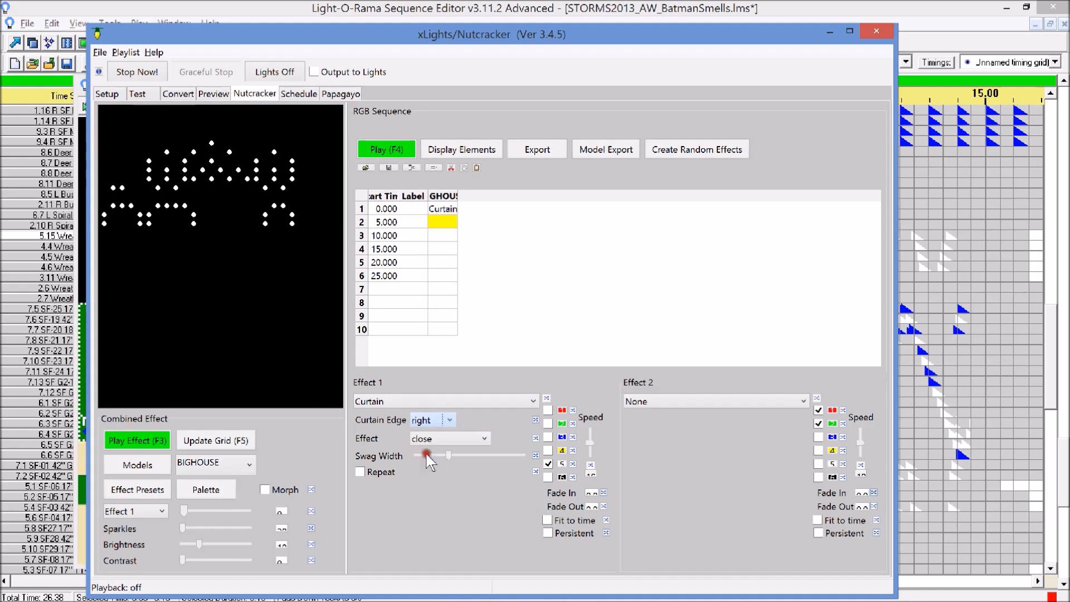
pyautogui.click(144, 443)
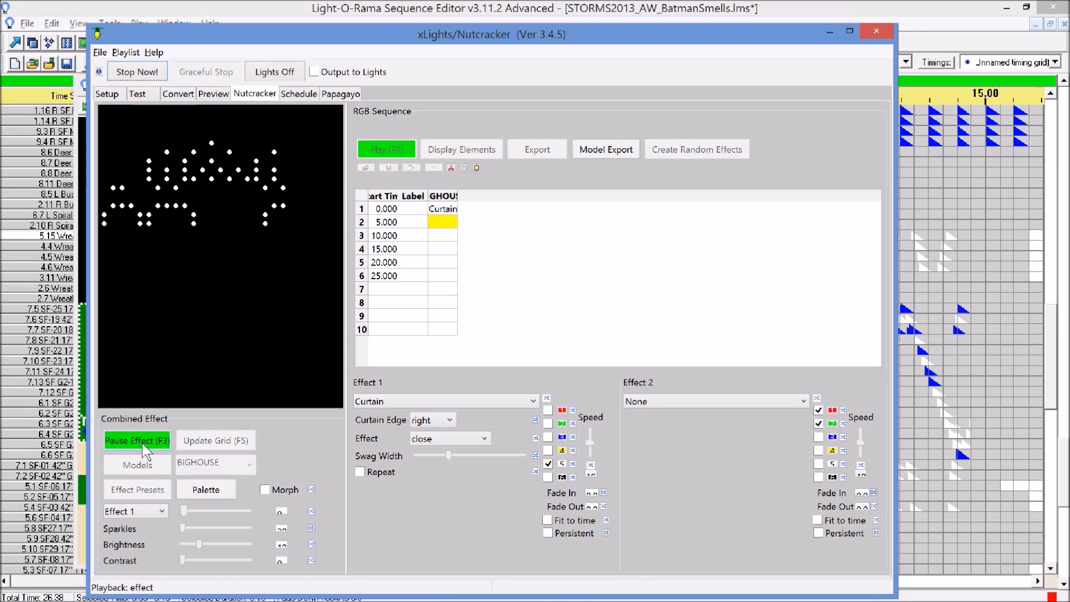
pyautogui.click(144, 444)
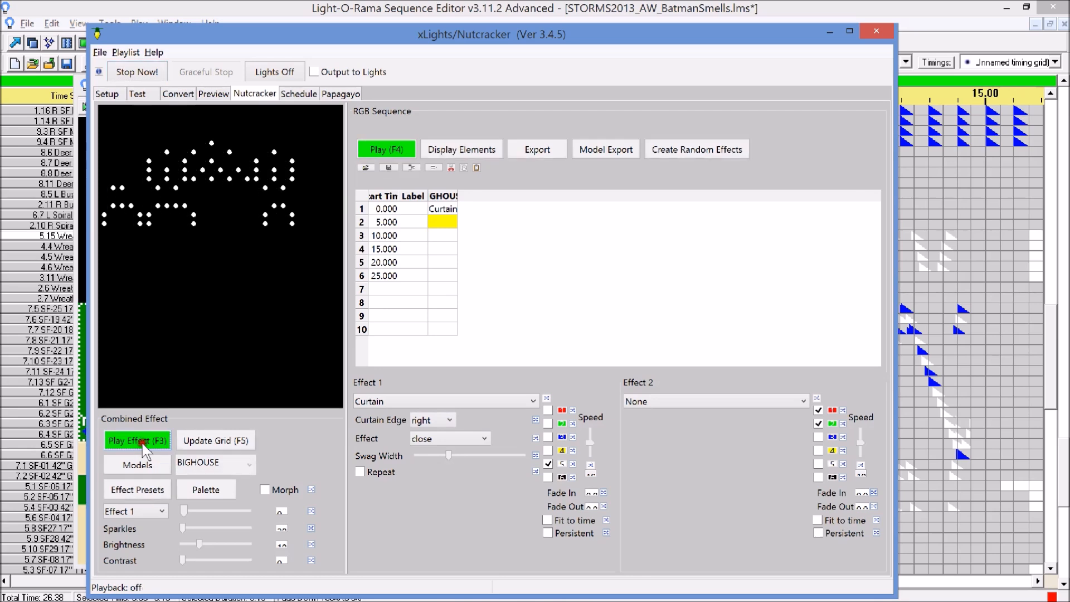
pyautogui.click(214, 442)
# For the BIGHOUSE cell at 10 seconds, set the Curtain edge to top, preview it and store the effect in the grid
pyautogui.click(443, 235)
pyautogui.click(449, 420)
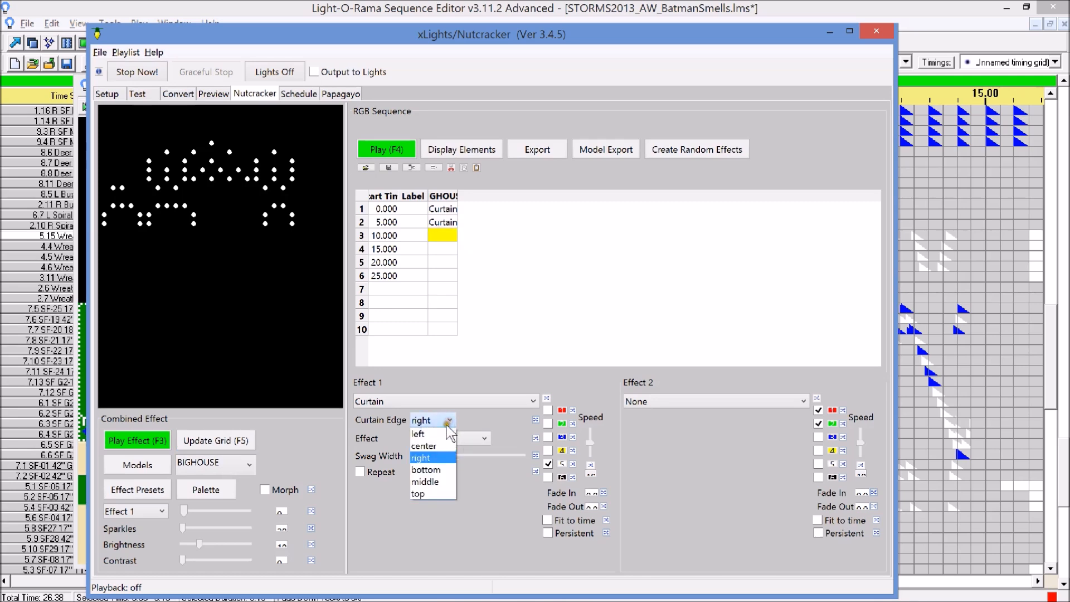
pyautogui.click(429, 494)
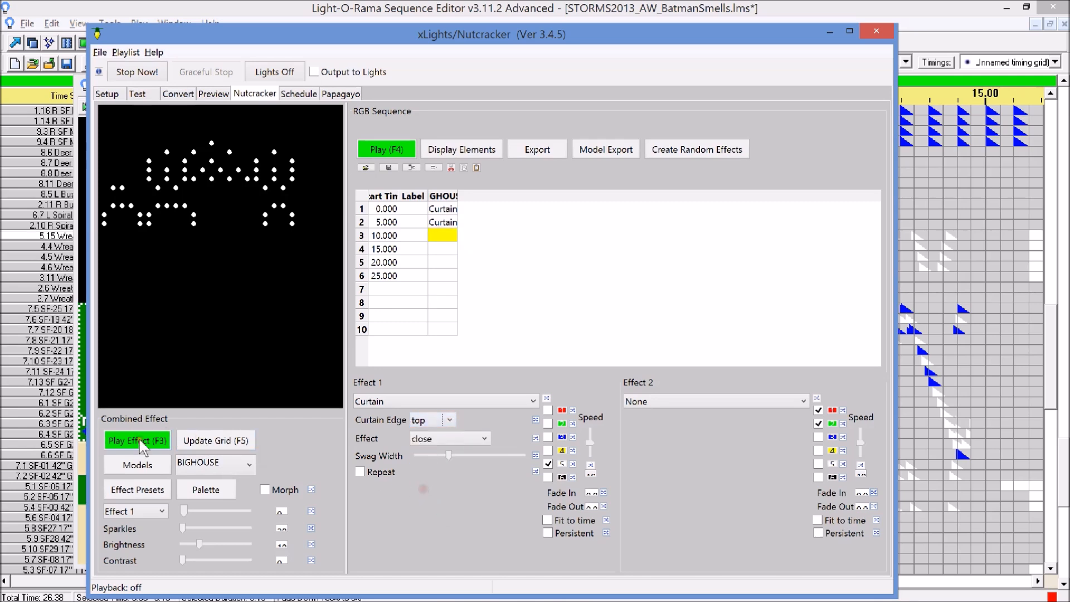
pyautogui.click(135, 446)
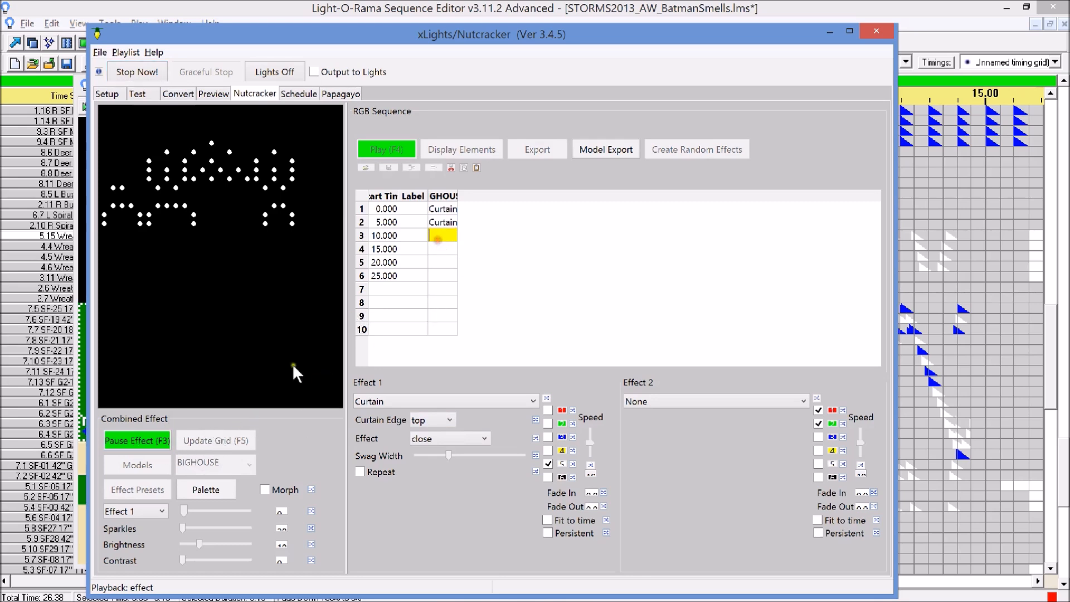
pyautogui.click(137, 440)
pyautogui.click(199, 441)
# For the BIGHOUSE cell at 15 seconds, set the Curtain edge to bottom, preview it and store the effect in the grid
pyautogui.click(437, 244)
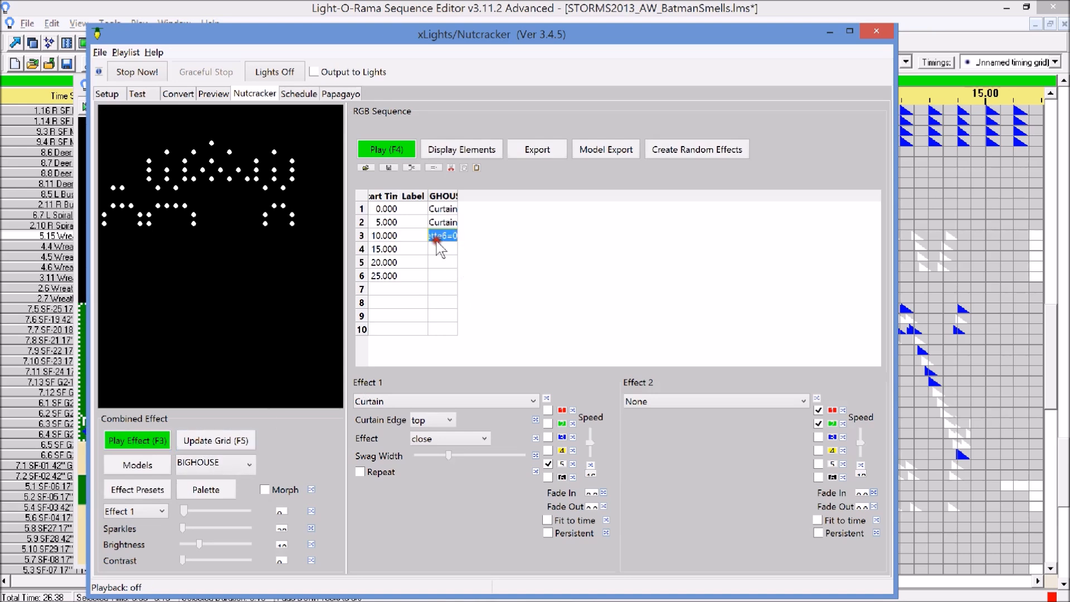
pyautogui.click(449, 420)
pyautogui.click(433, 470)
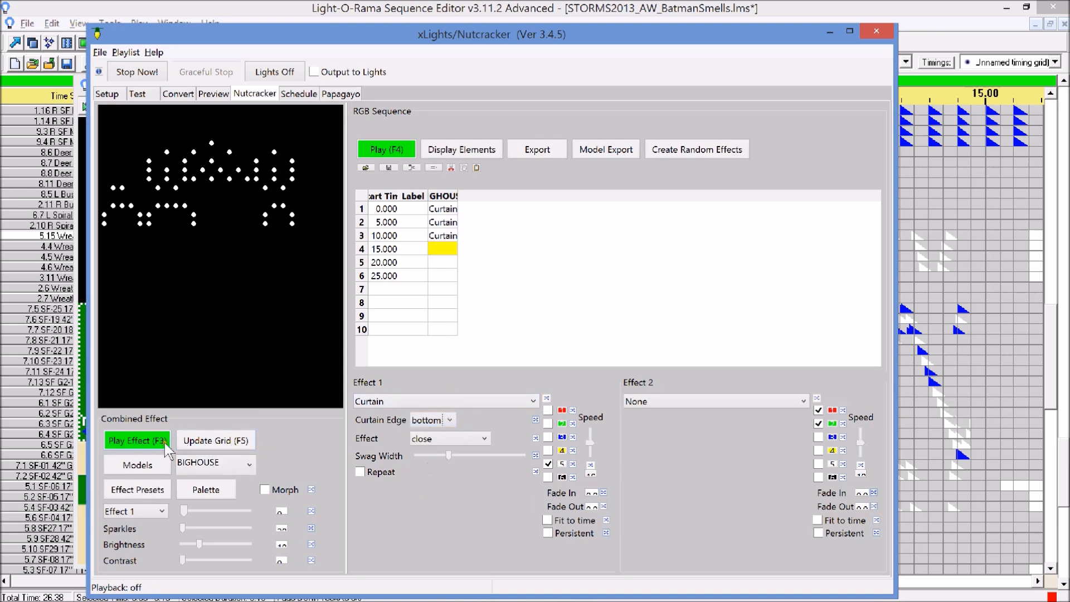
pyautogui.click(136, 438)
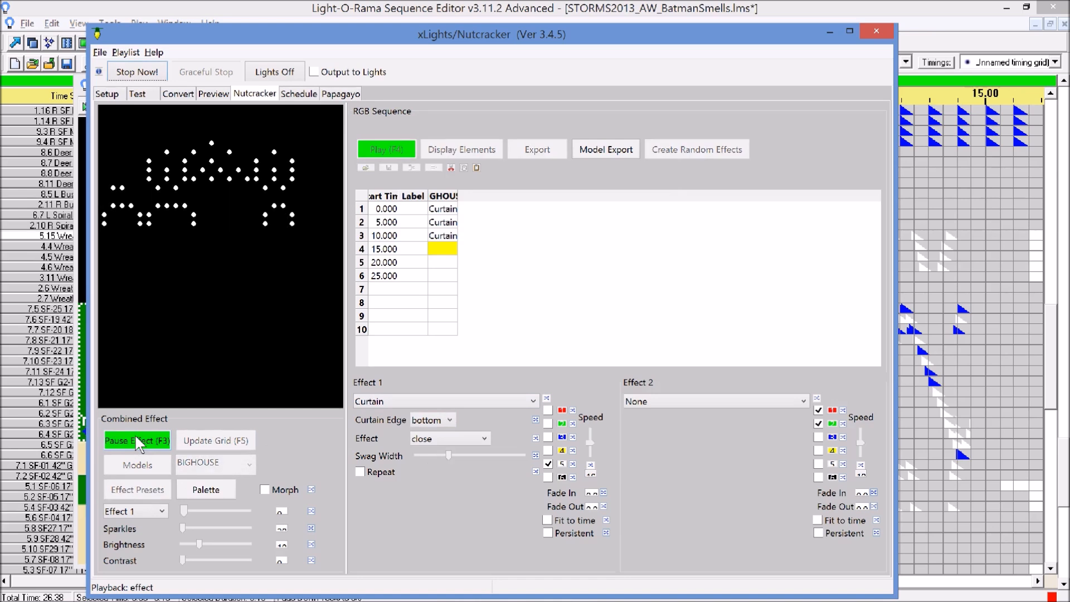
pyautogui.click(166, 446)
pyautogui.click(217, 443)
# Preview the Meteors effect with rainbow colours for the BIGHOUSE cell at 20 seconds
pyautogui.click(441, 263)
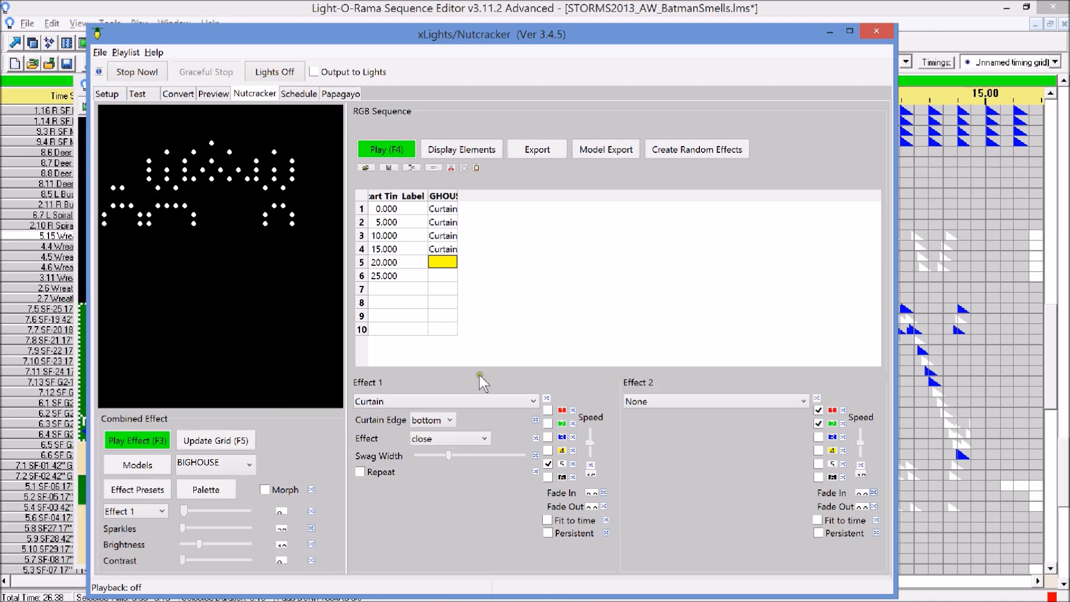
pyautogui.click(507, 401)
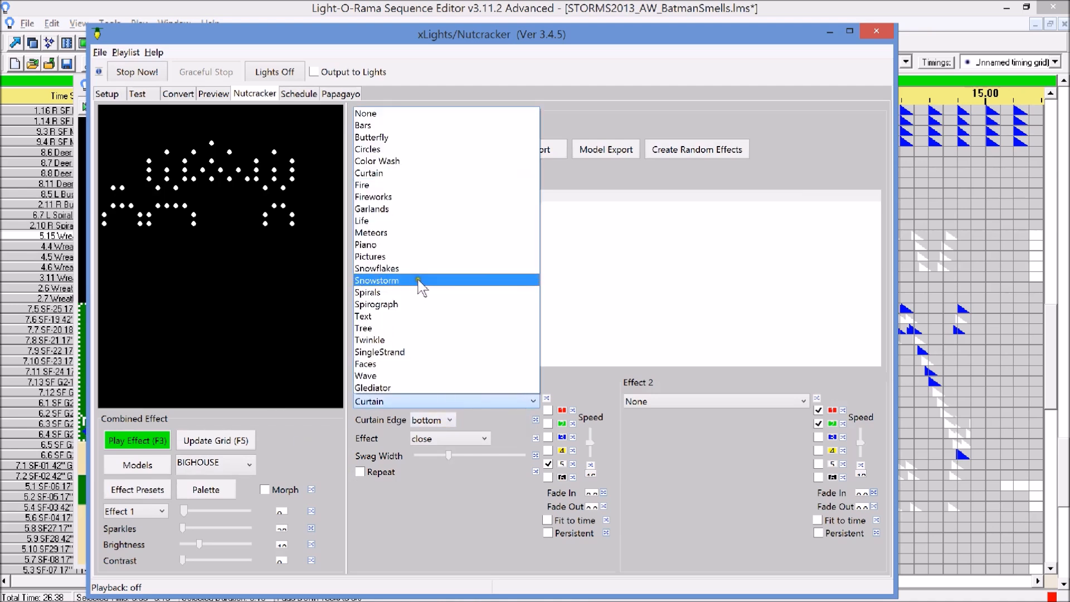
pyautogui.click(404, 232)
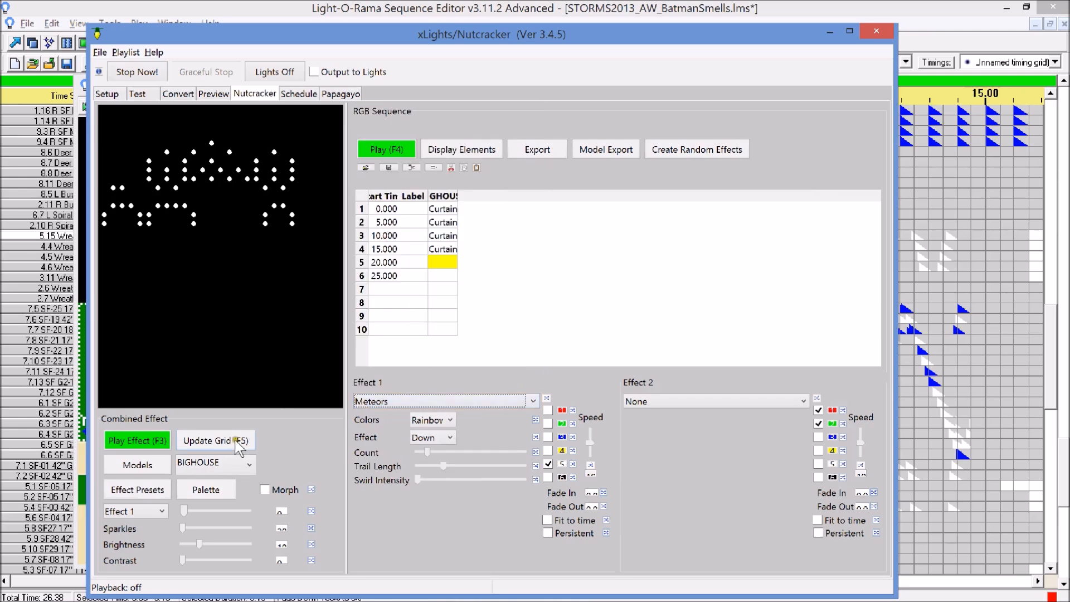
pyautogui.click(140, 441)
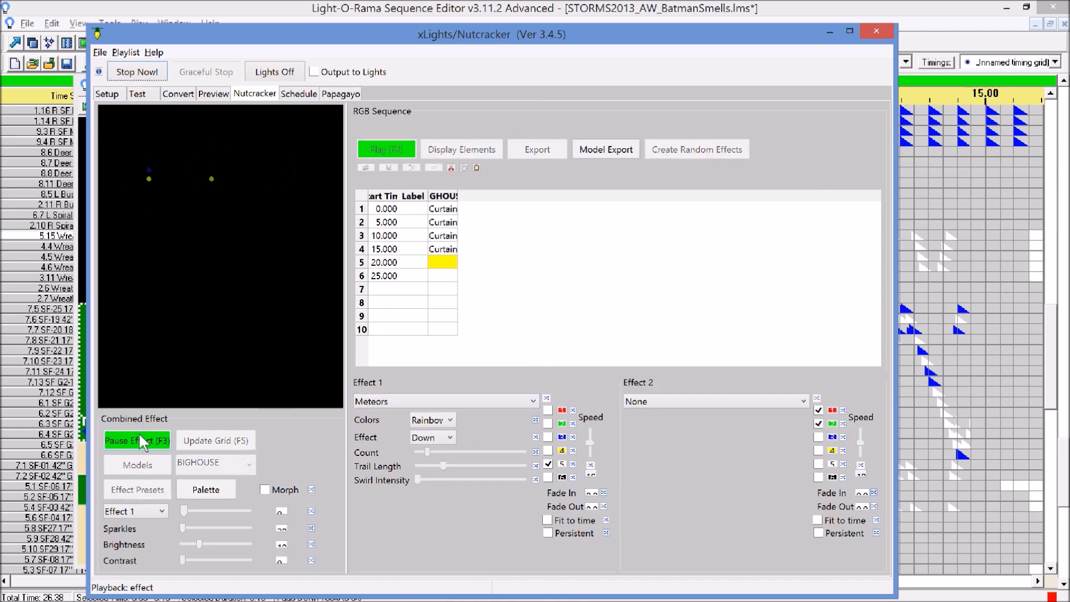
pyautogui.click(143, 441)
# Try Meteors with Palette colours and the sixth colour enabled, preview it, and set the direction to Left
pyautogui.click(432, 420)
pyautogui.click(425, 458)
pyautogui.click(548, 477)
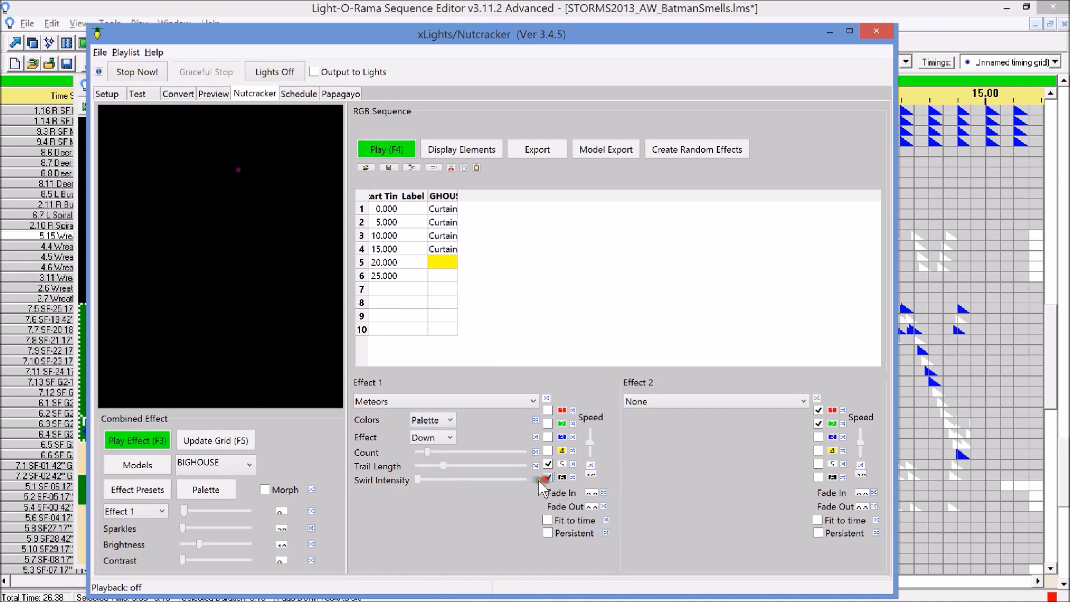
pyautogui.click(145, 441)
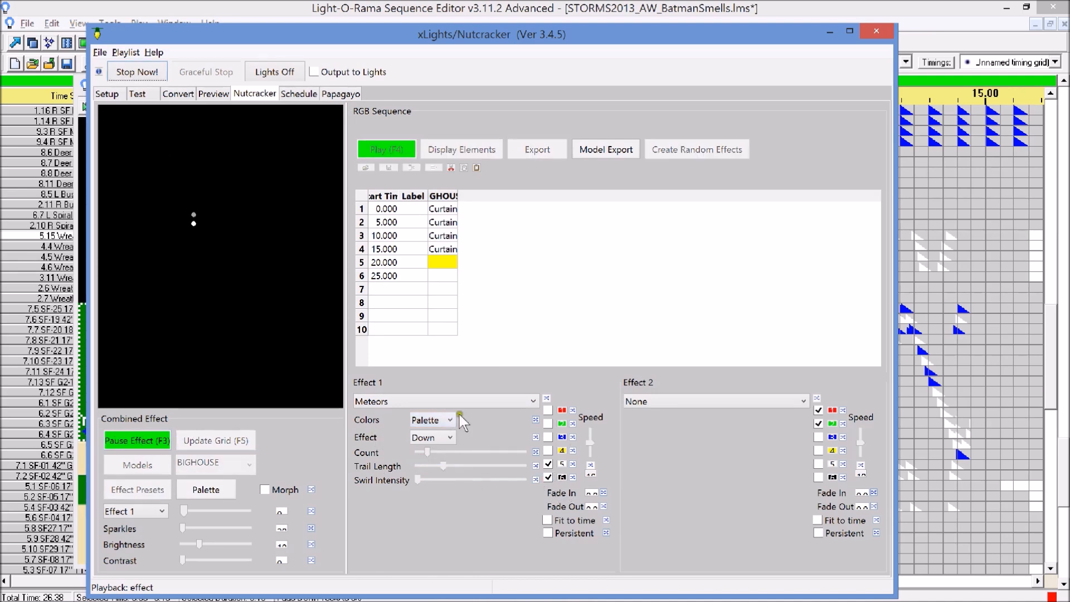
pyautogui.click(442, 436)
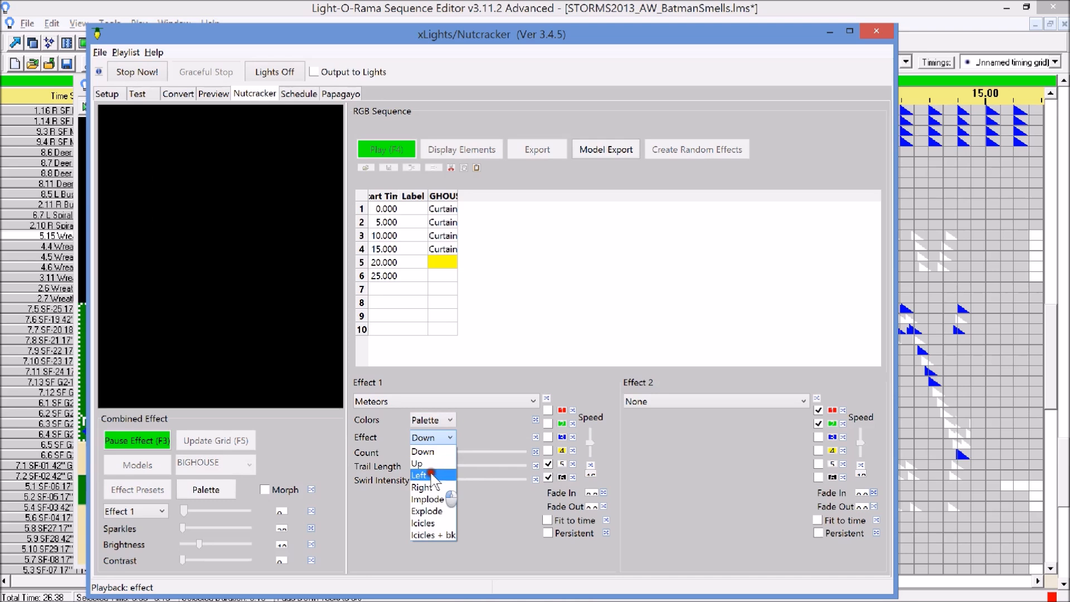
pyautogui.click(433, 469)
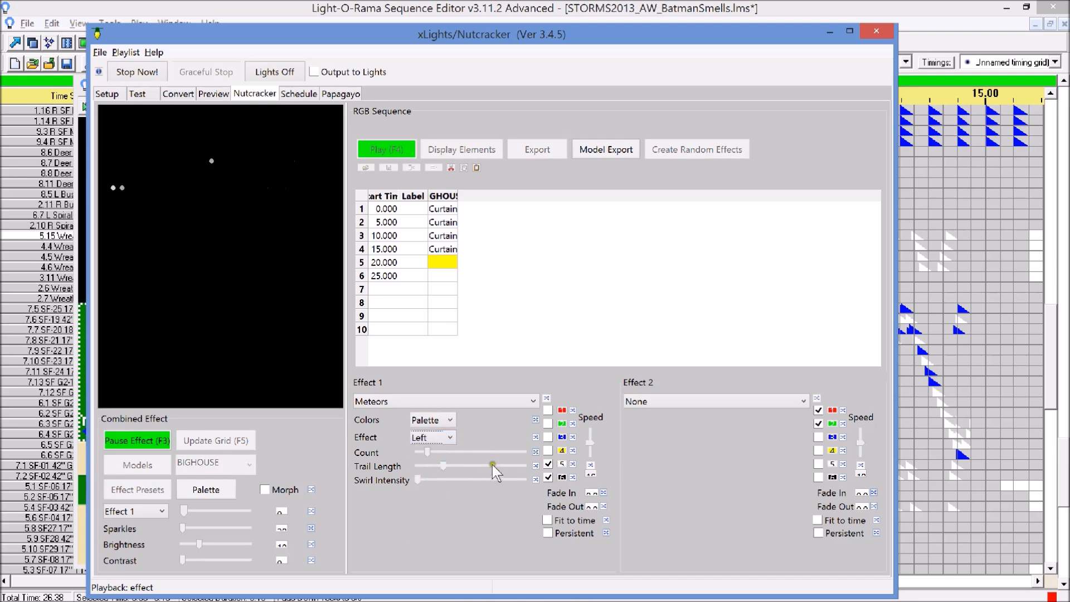
# Switch to Garlands without the sixth colour, lower the speed, and store the effect in the BIGHOUSE cell at 20 seconds
pyautogui.click(504, 399)
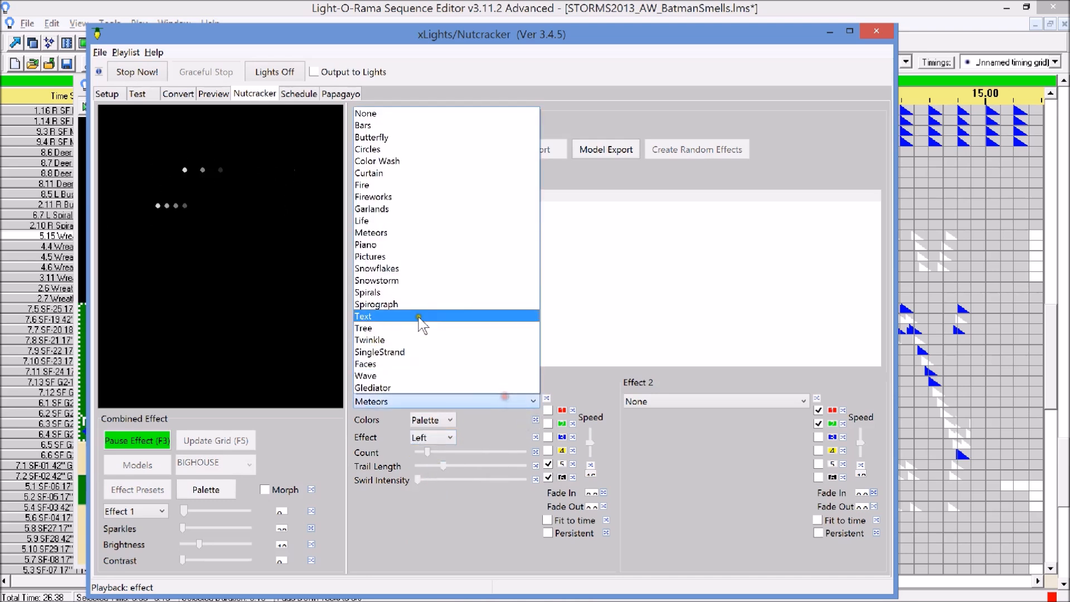
pyautogui.click(384, 209)
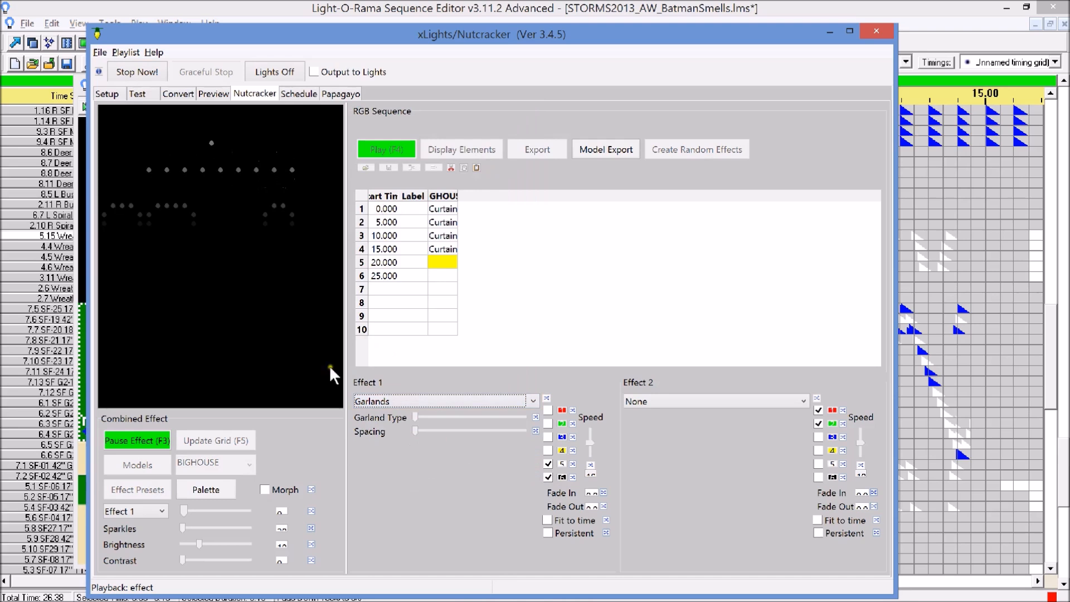
pyautogui.click(548, 477)
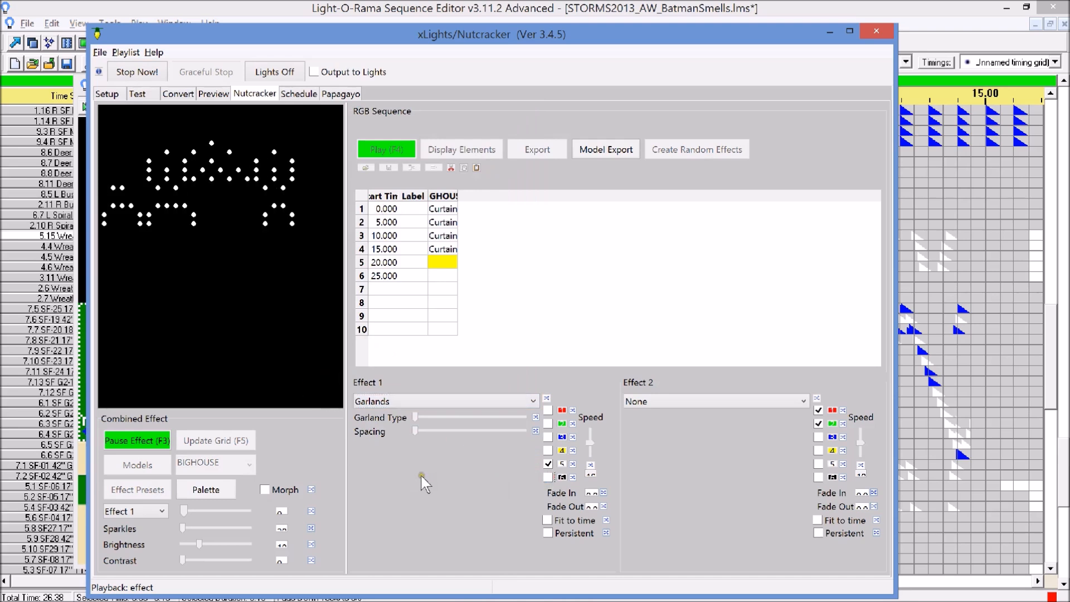
pyautogui.moveTo(589, 445); pyautogui.dragTo(590, 452)
pyautogui.click(589, 450)
pyautogui.click(132, 434)
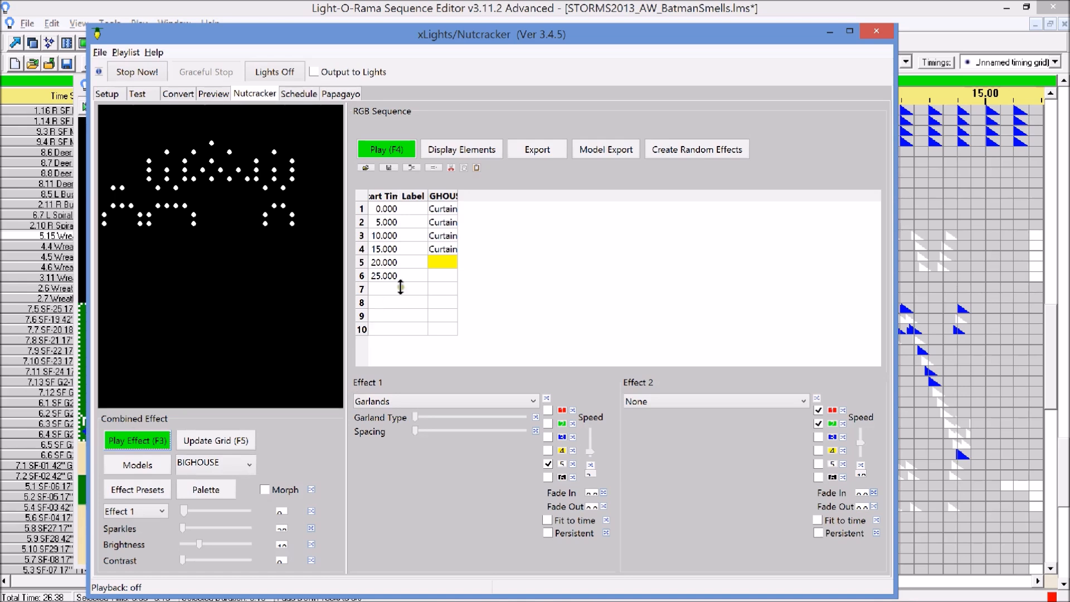
pyautogui.click(207, 440)
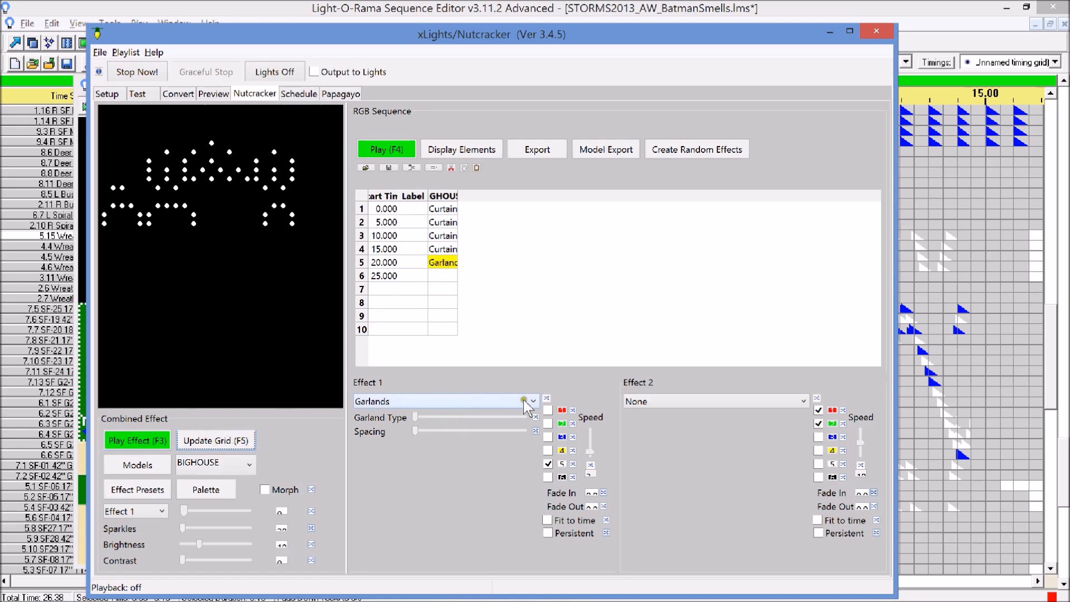
# Change the 20-second effect to Circles, start the preview, and reduce the number of circles and their size
pyautogui.click(524, 401)
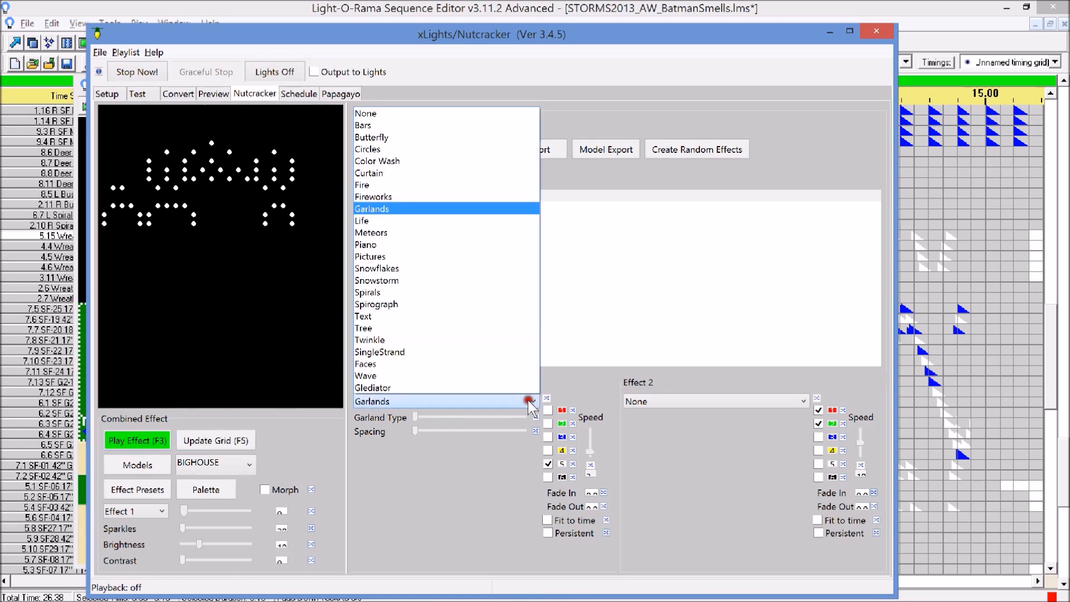
pyautogui.click(413, 150)
pyautogui.click(150, 441)
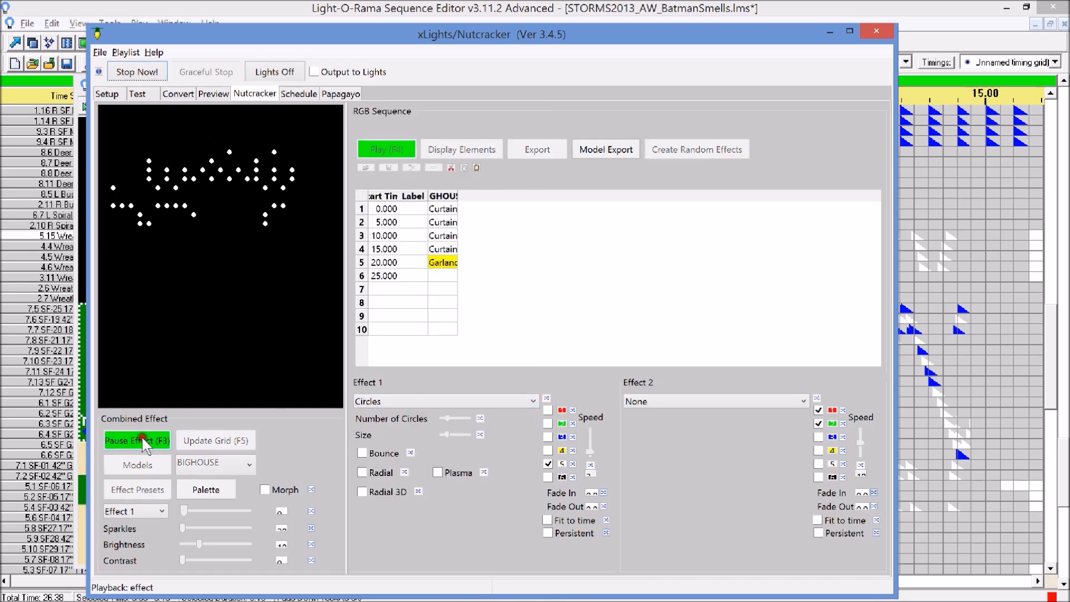
pyautogui.click(448, 432)
pyautogui.moveTo(447, 418); pyautogui.dragTo(440, 418)
pyautogui.click(444, 436)
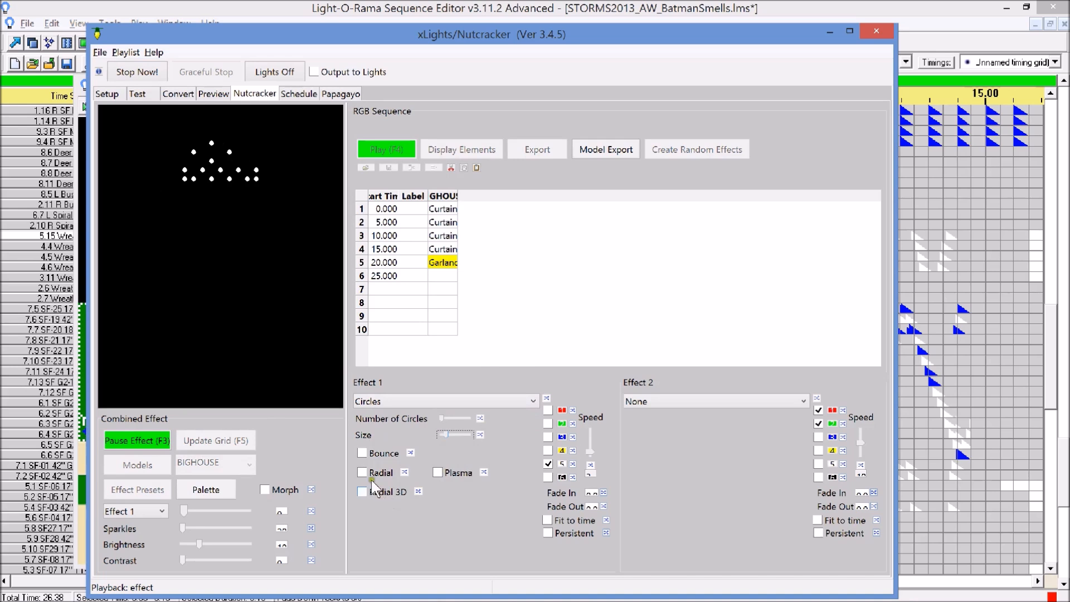
# Enable Bounce for the Circles effect, raise its speed slightly, restart the preview, and minimise the circle size
pyautogui.click(363, 453)
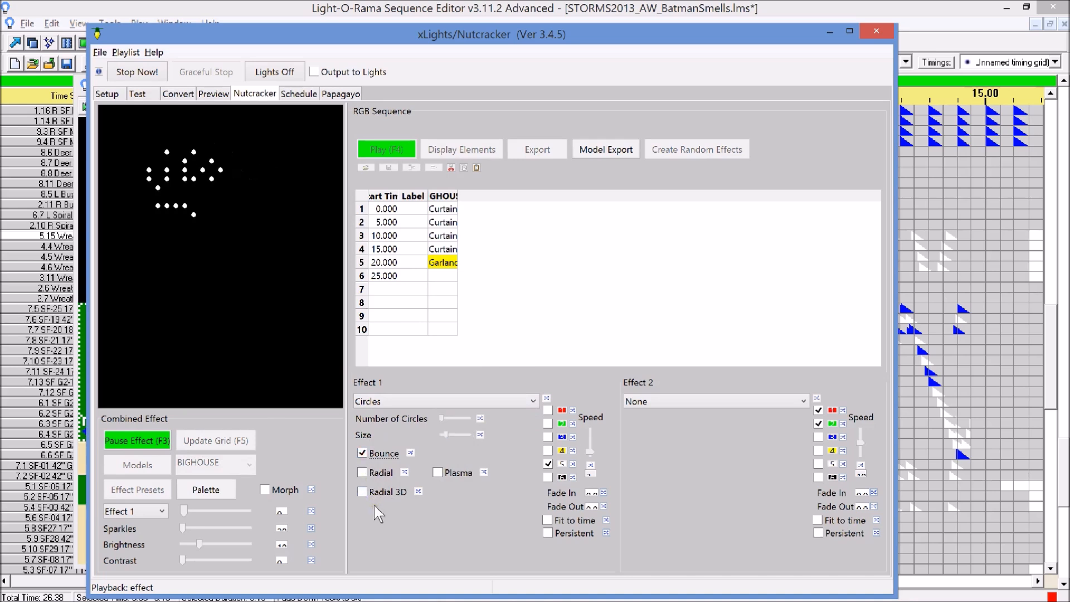
pyautogui.click(589, 437)
pyautogui.click(589, 437)
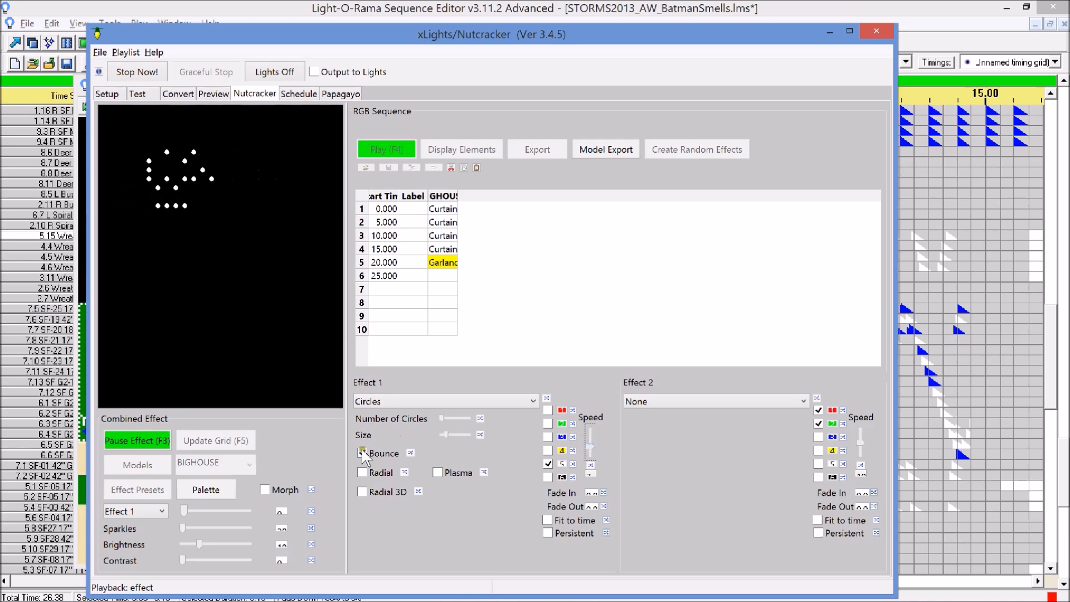
pyautogui.click(137, 441)
pyautogui.click(136, 442)
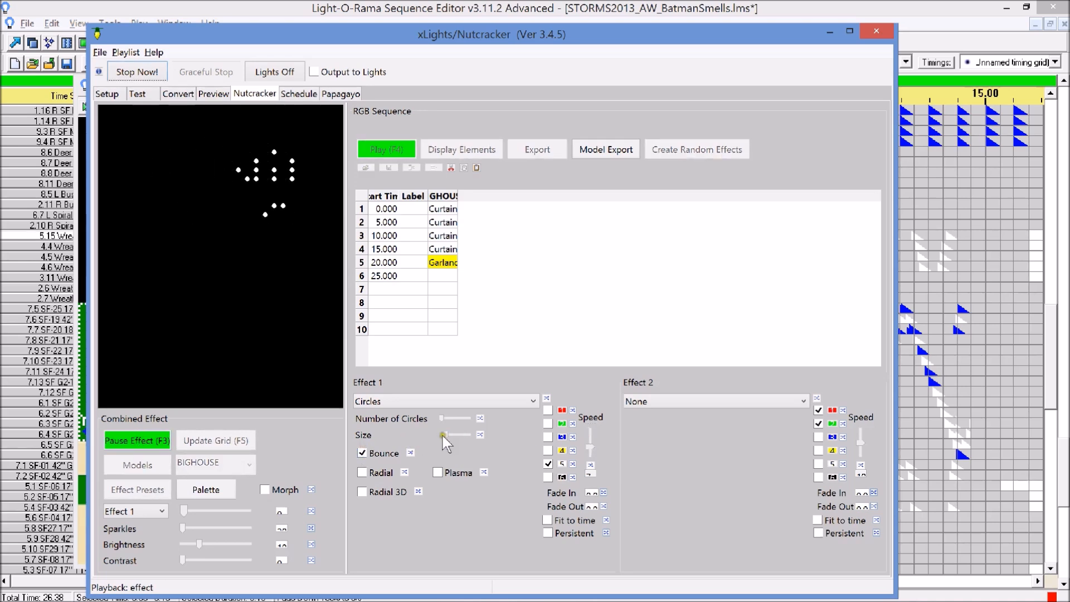
pyautogui.moveTo(443, 435); pyautogui.dragTo(422, 450)
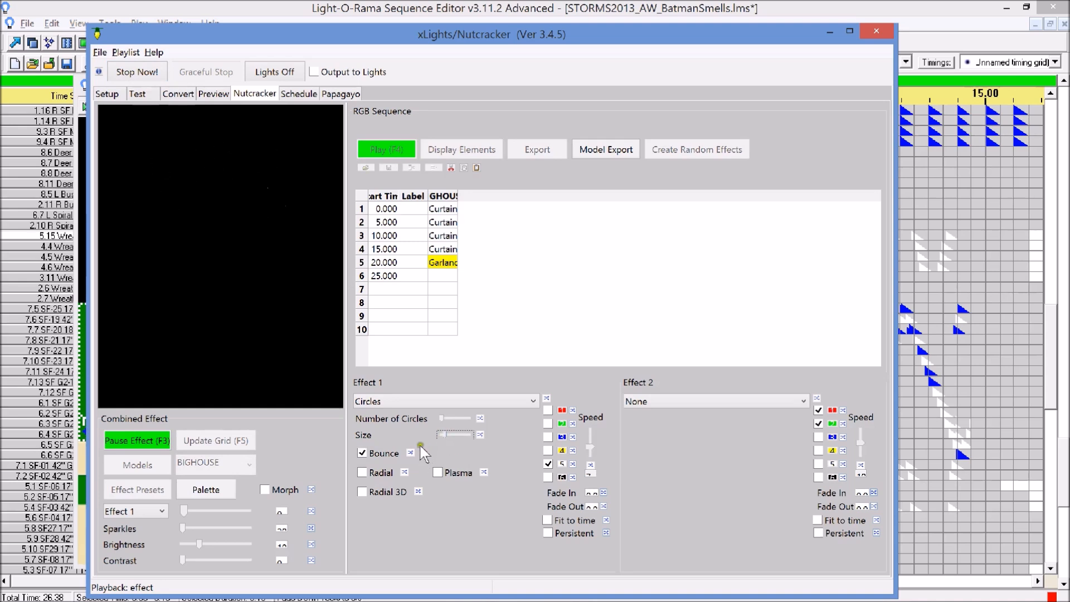
# Adjust the Circles speed, enable Plasma, and store the effect in the BIGHOUSE cell at 20 seconds
pyautogui.moveTo(590, 447); pyautogui.dragTo(588, 457)
pyautogui.click(448, 474)
pyautogui.click(149, 442)
pyautogui.click(199, 442)
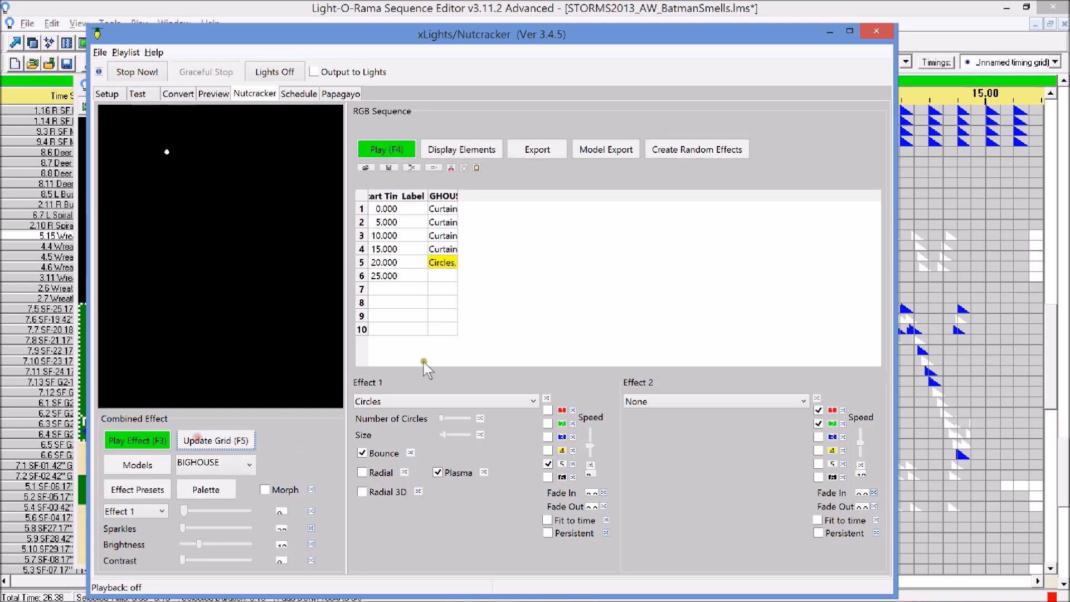
# For the BIGHOUSE cell at 25 seconds, preview Twinkle with a raised number of lights and store it in the grid
pyautogui.click(438, 277)
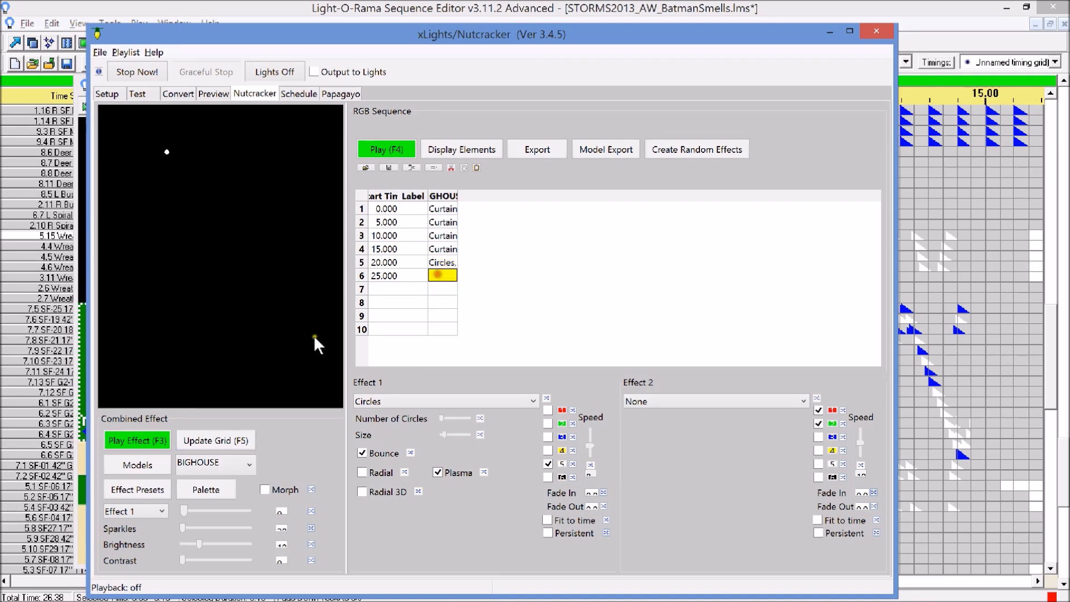
pyautogui.click(427, 401)
pyautogui.click(377, 340)
pyautogui.click(148, 442)
pyautogui.moveTo(438, 436); pyautogui.dragTo(477, 418)
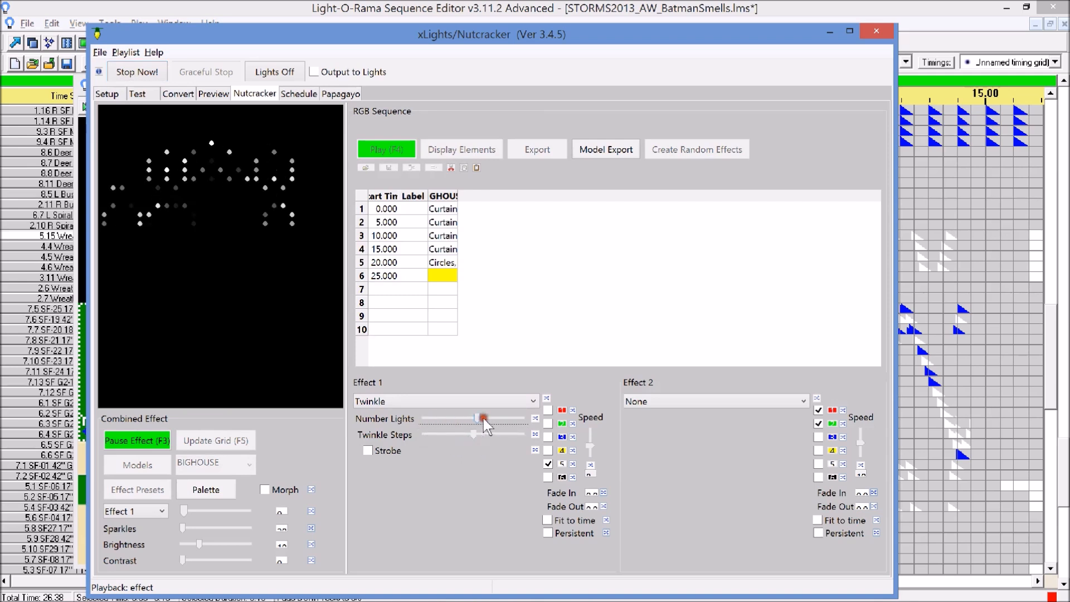
pyautogui.click(129, 440)
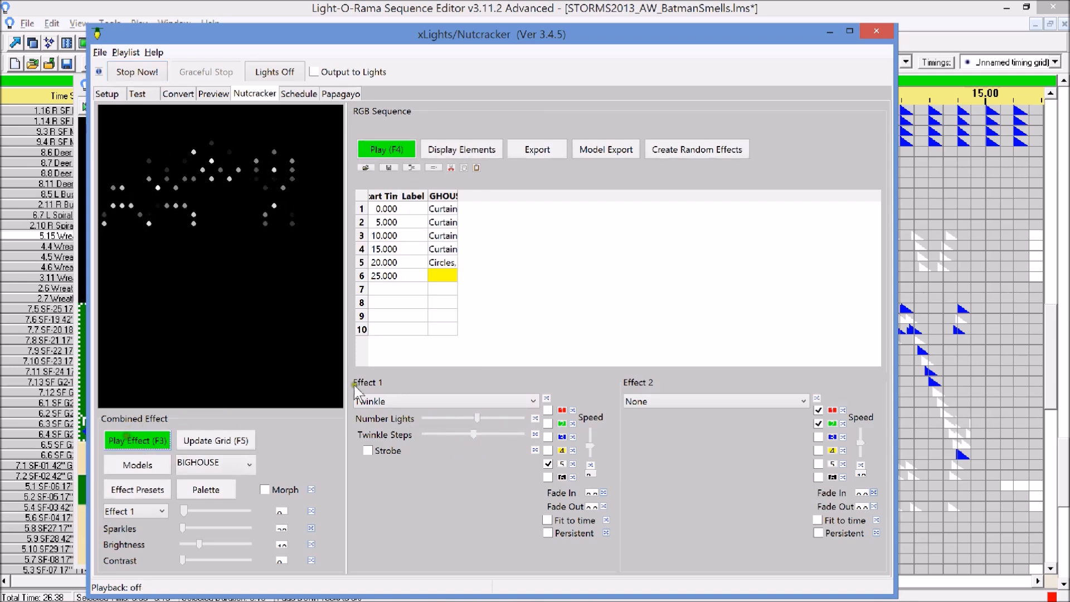
pyautogui.click(232, 441)
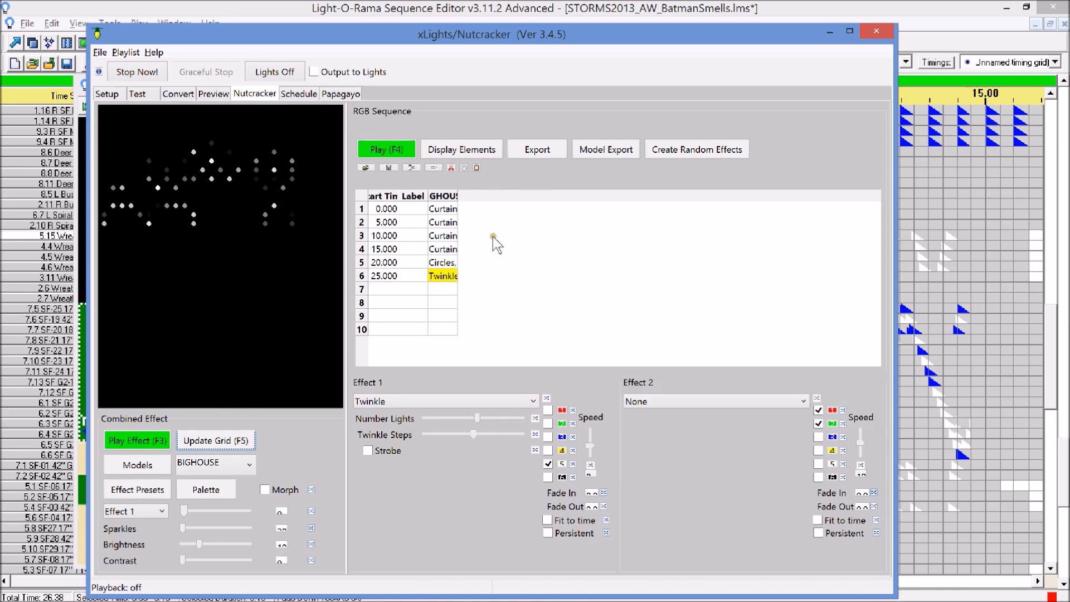
# Export the sequence in LOR *.lms or *.las format as effects2014, and quit xLights without saving
pyautogui.click(537, 156)
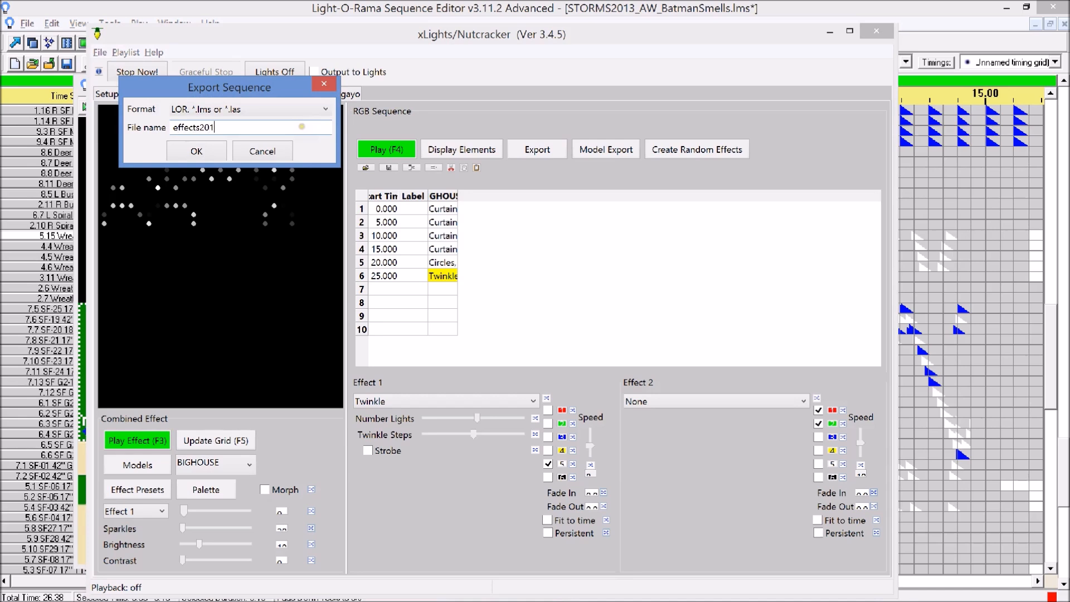
pyautogui.click(200, 156)
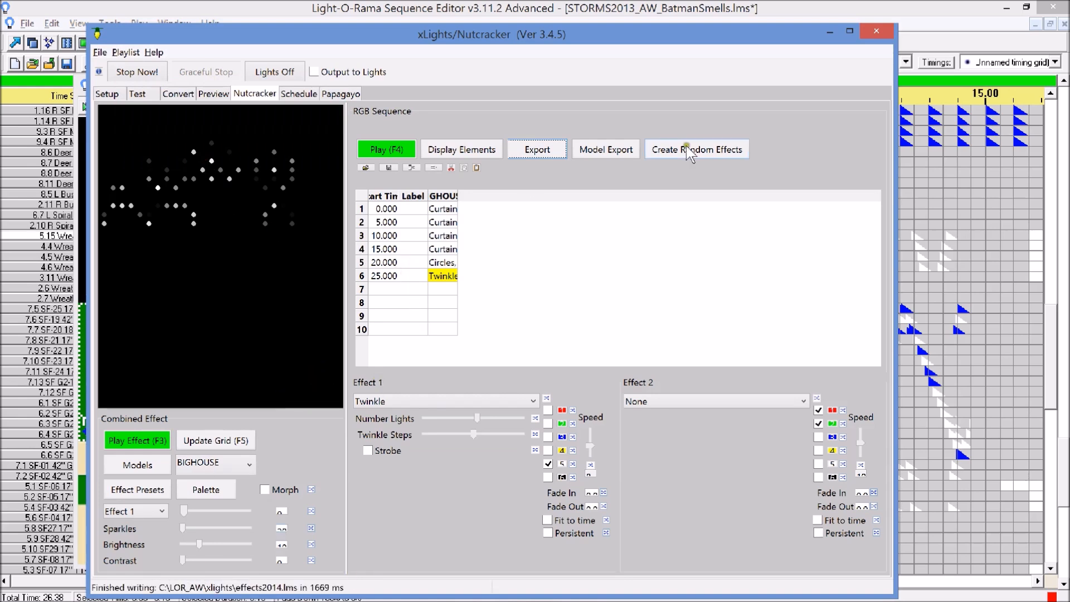
pyautogui.click(871, 31)
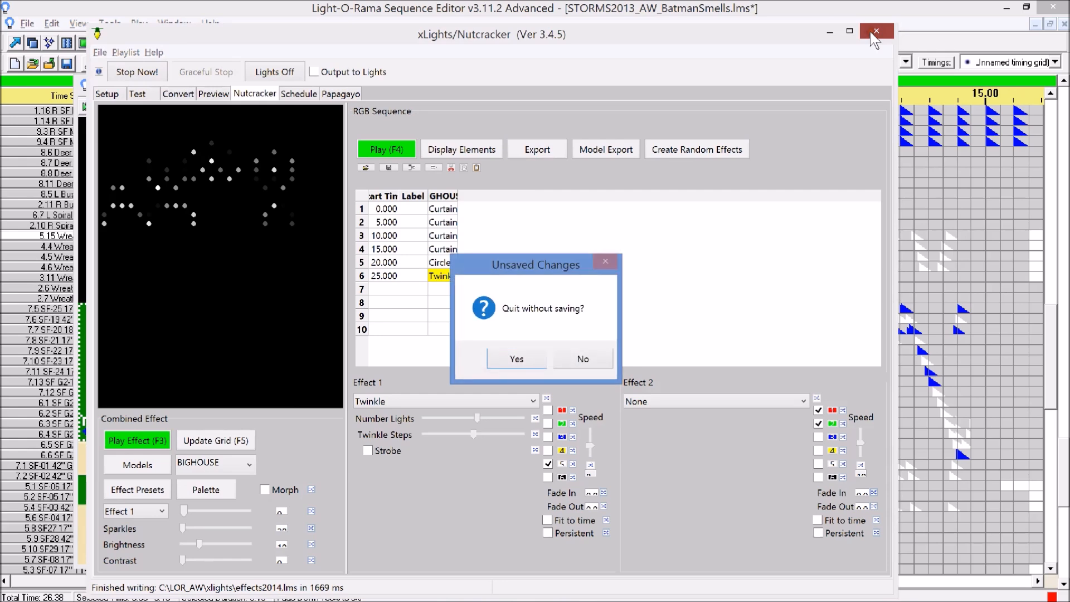
pyautogui.click(527, 359)
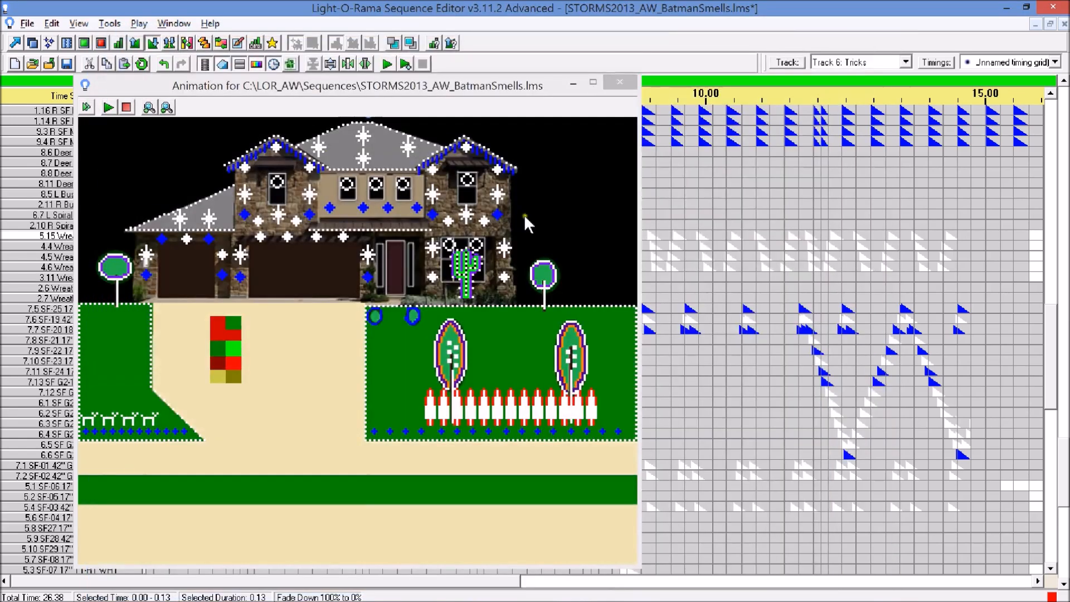
# Close the animation window and the STORMS2013_AW_BatmanSmells.lms sequence without saving it
pyautogui.click(620, 82)
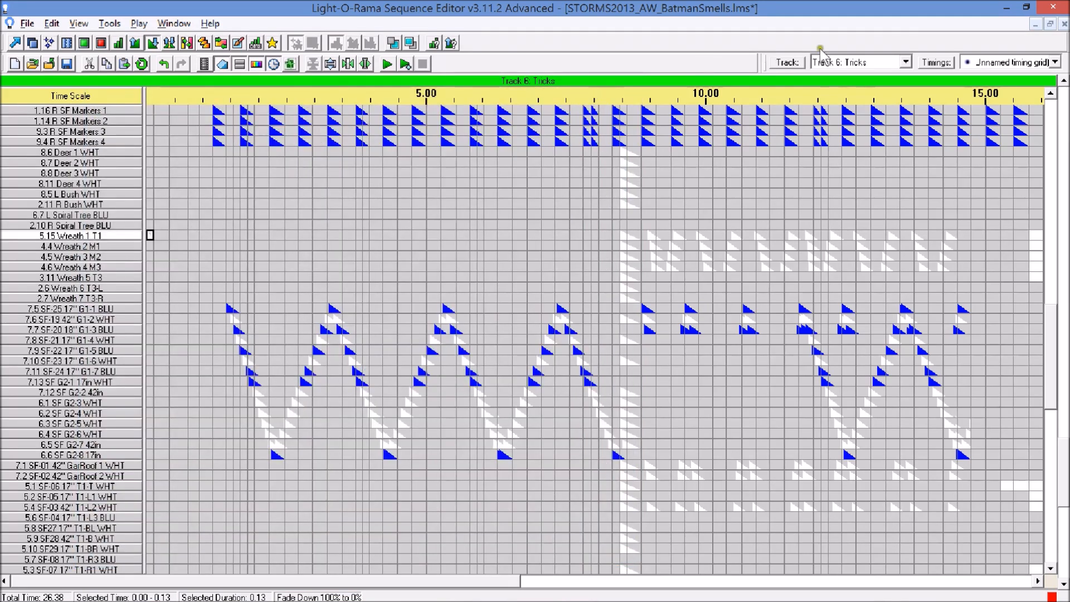
pyautogui.click(1061, 24)
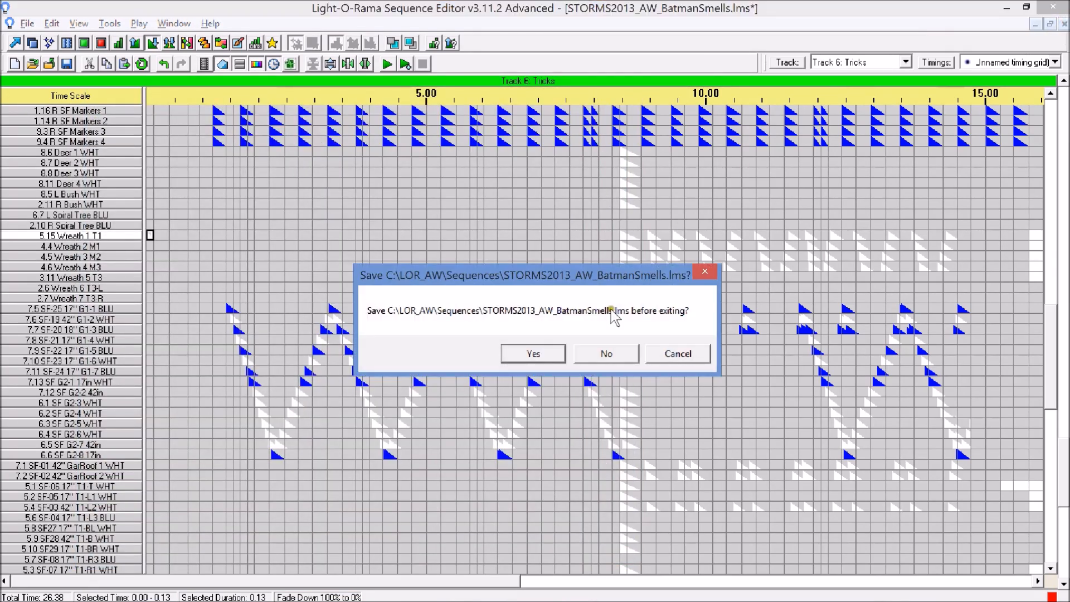
pyautogui.click(607, 357)
# Open the existing effects2014 musical sequence from the xlights folder inside LOR_AW
pyautogui.click(10, 23)
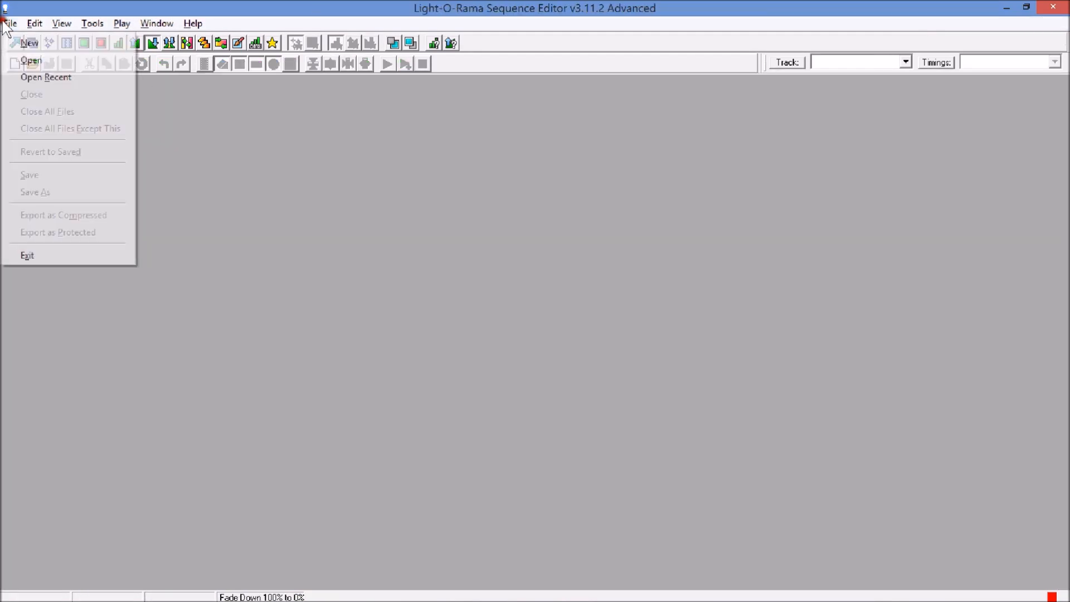
pyautogui.click(16, 60)
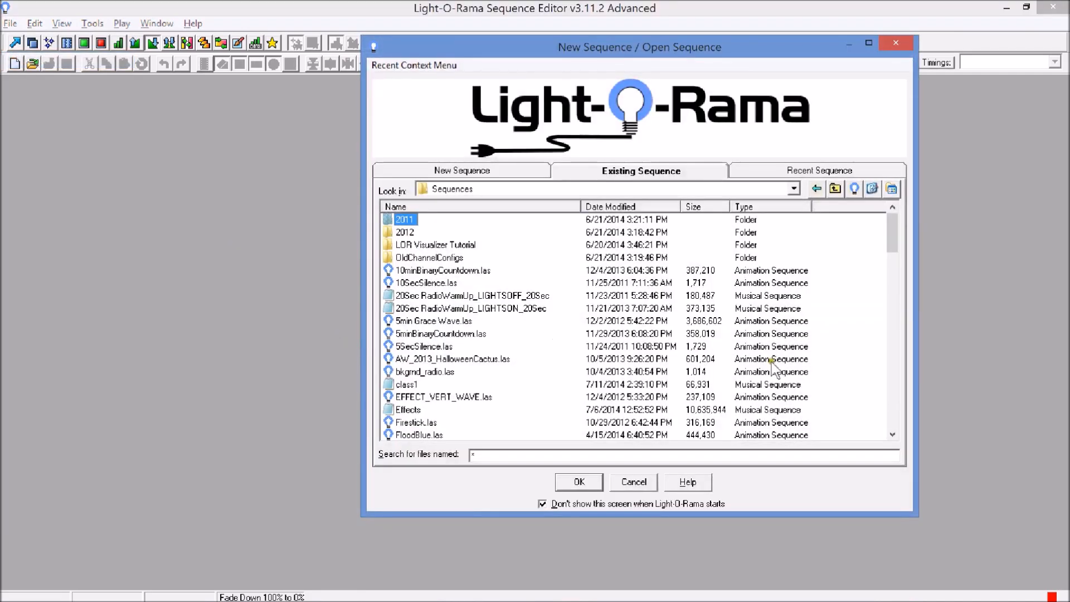
pyautogui.scroll(-20, 893, 415)
pyautogui.moveTo(894, 350); pyautogui.dragTo(909, 202)
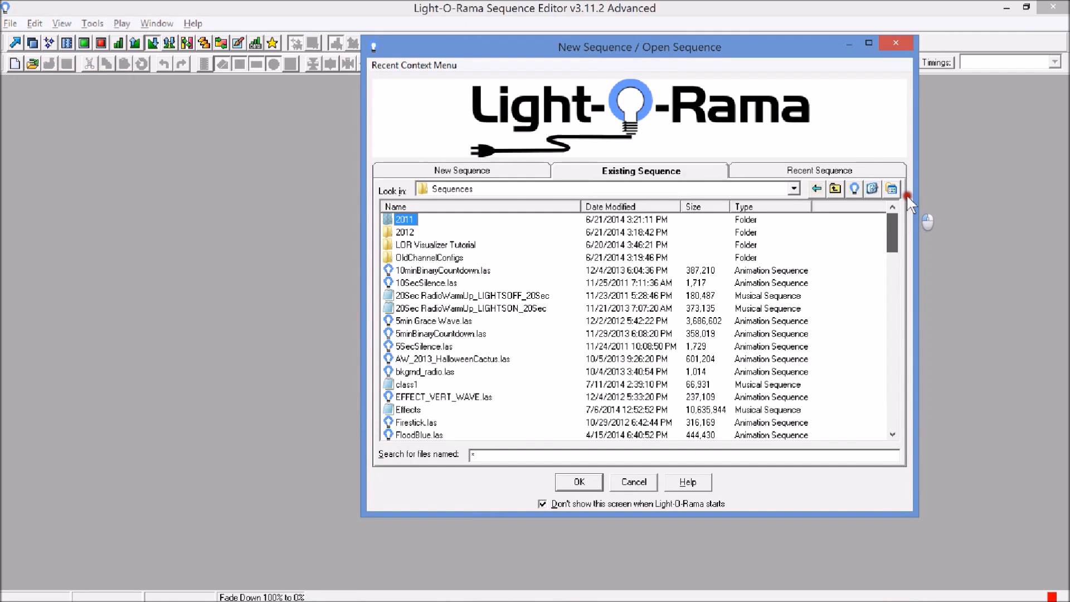
pyautogui.click(835, 189)
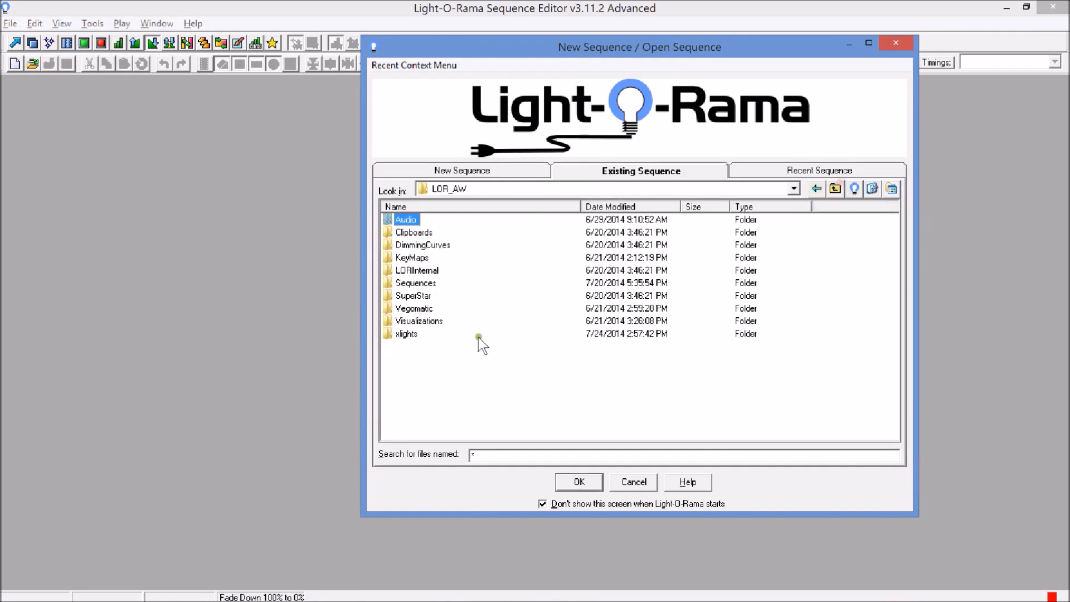
pyautogui.doubleClick(418, 321)
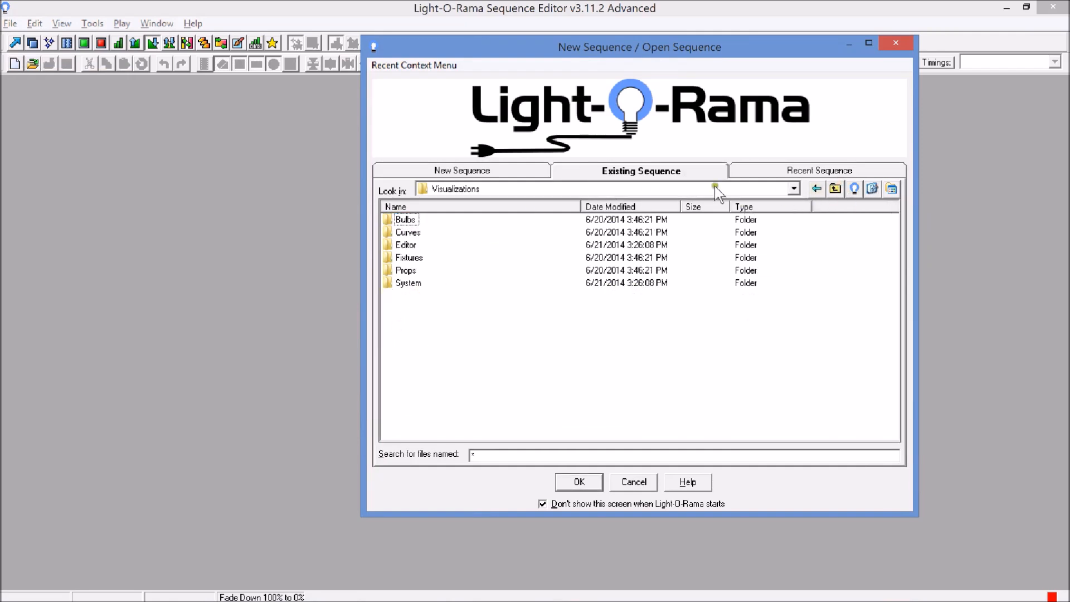
pyautogui.click(834, 190)
pyautogui.doubleClick(405, 334)
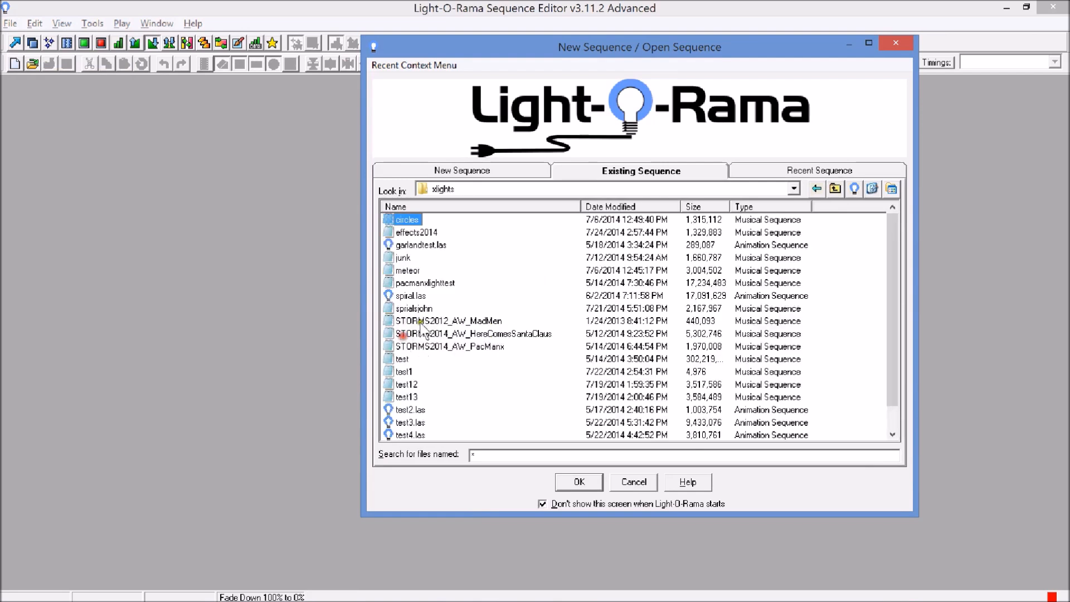
pyautogui.click(433, 232)
pyautogui.click(579, 480)
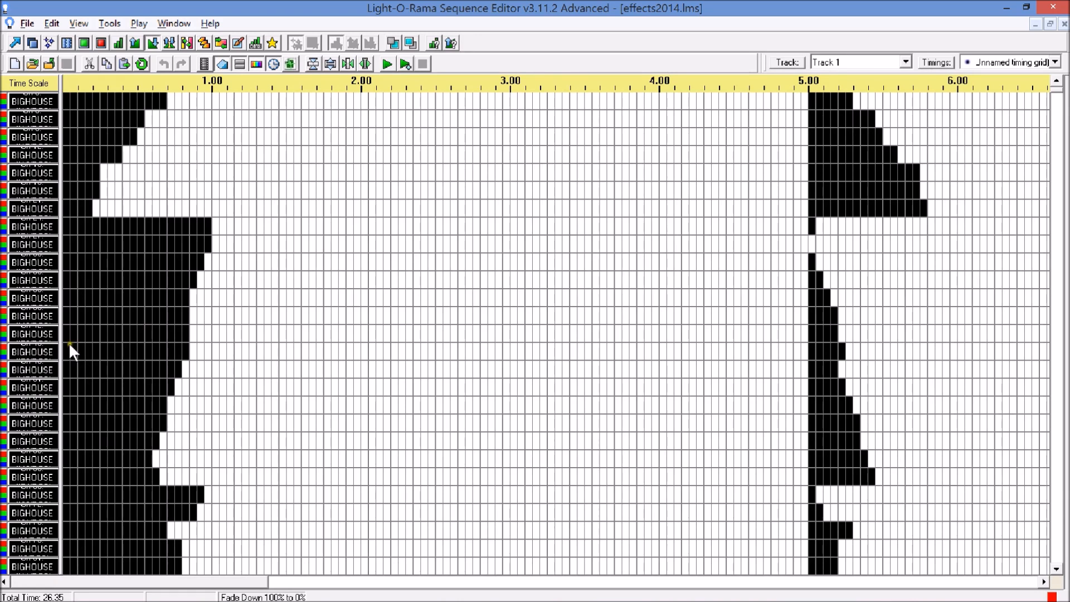
# Widen the channel name column of effects2014.lms until the full BIGHOUSE channel names fit
pyautogui.moveTo(62, 343); pyautogui.dragTo(166, 351)
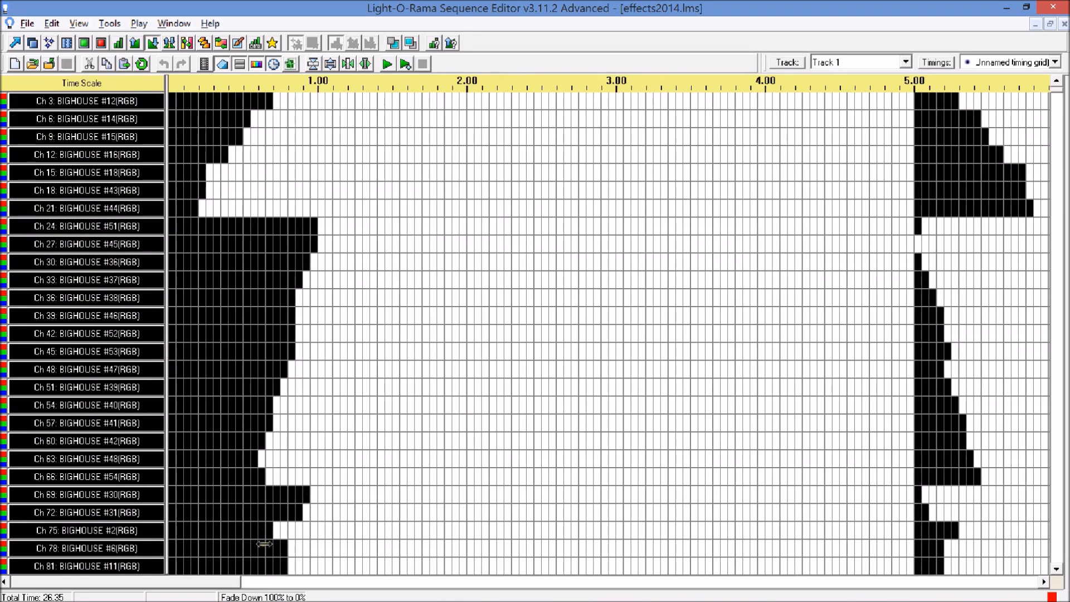
pyautogui.moveTo(212, 585); pyautogui.dragTo(73, 533)
pyautogui.moveTo(67, 601)
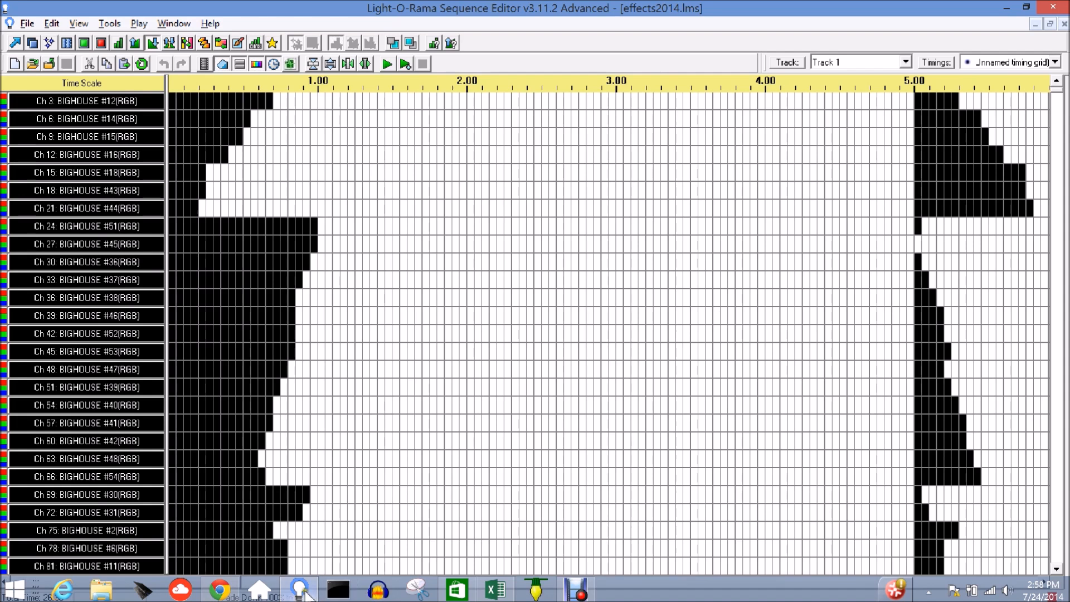
# Start a new musical sequence using the audio file 01 - Batman Smells
pyautogui.click(17, 65)
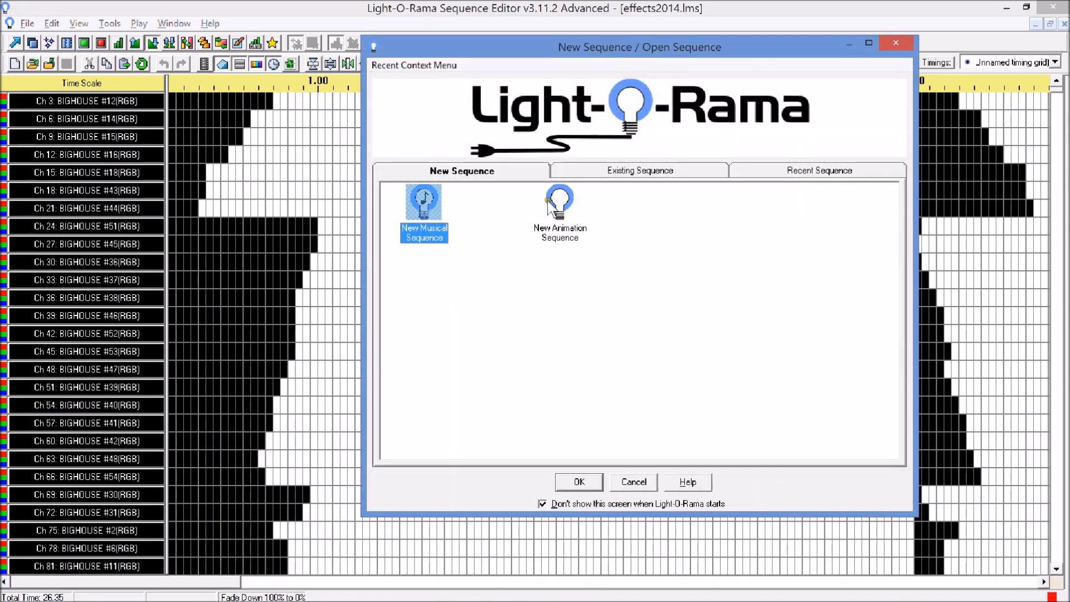
pyautogui.click(687, 176)
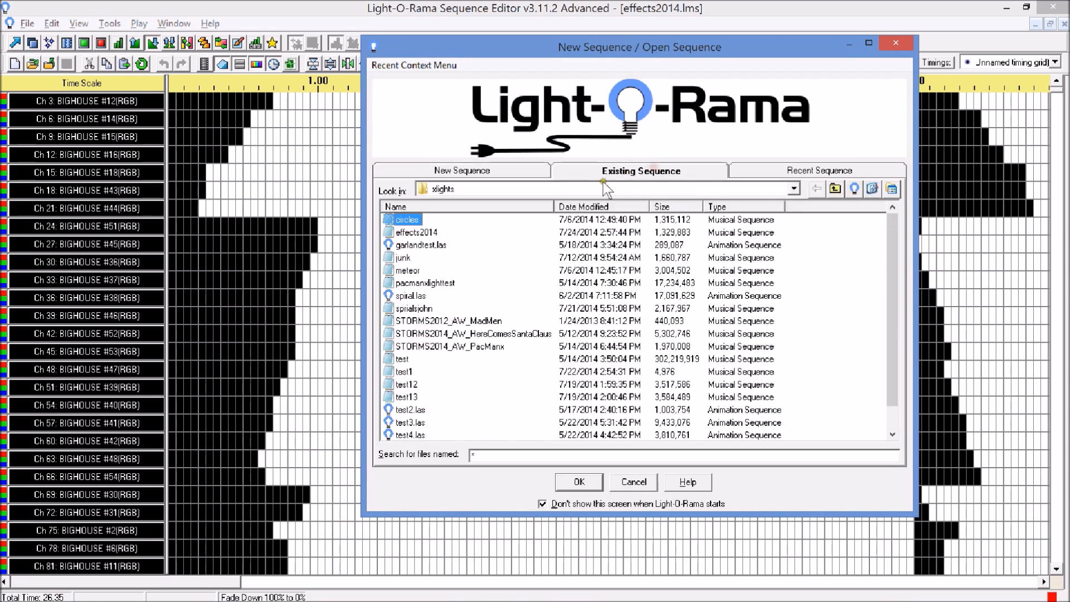
pyautogui.click(508, 167)
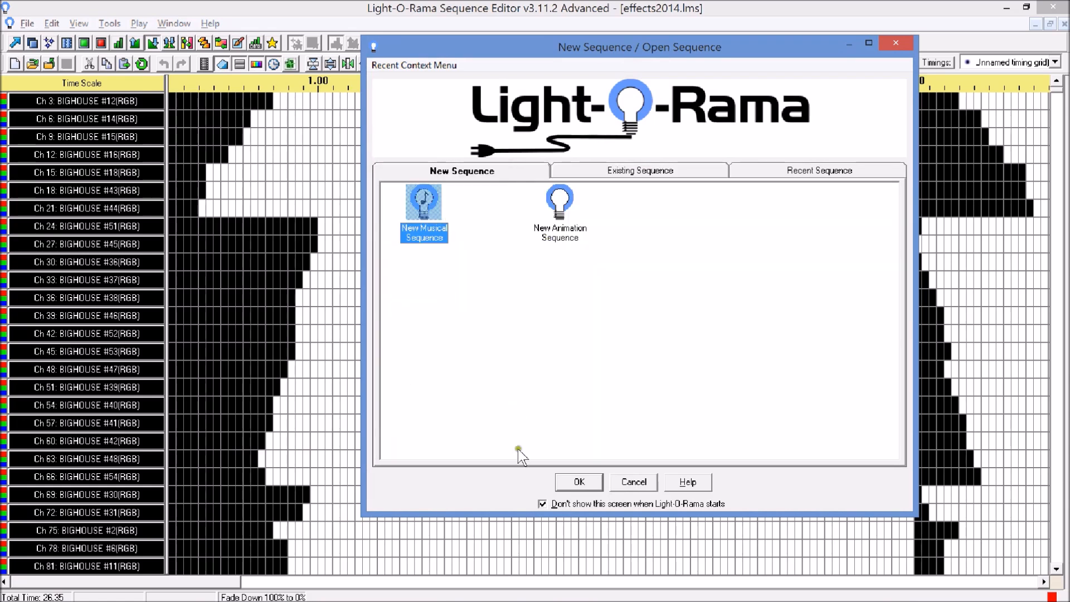
pyautogui.click(560, 483)
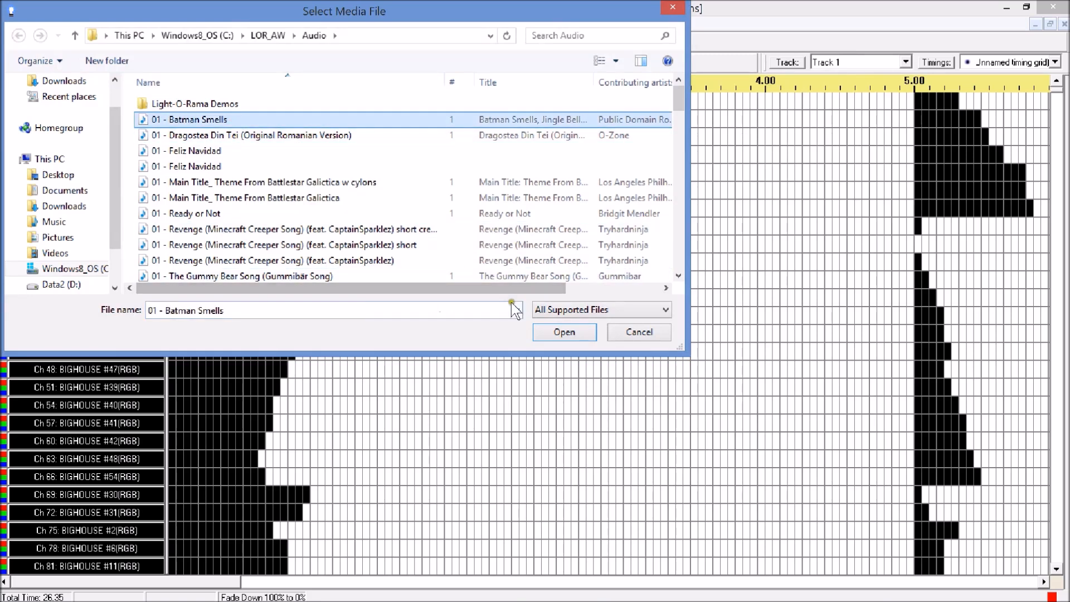
pyautogui.click(567, 333)
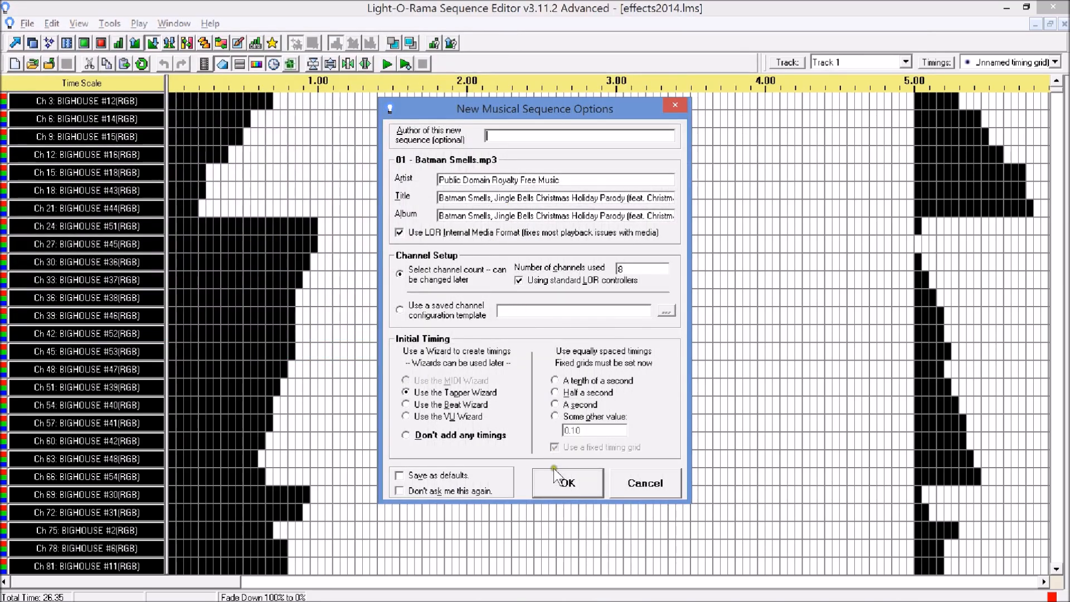
# Create the sequence with the saved channel configuration template Arrowwood 3_01.lcc and without adding any timings
pyautogui.click(443, 315)
pyautogui.click(666, 310)
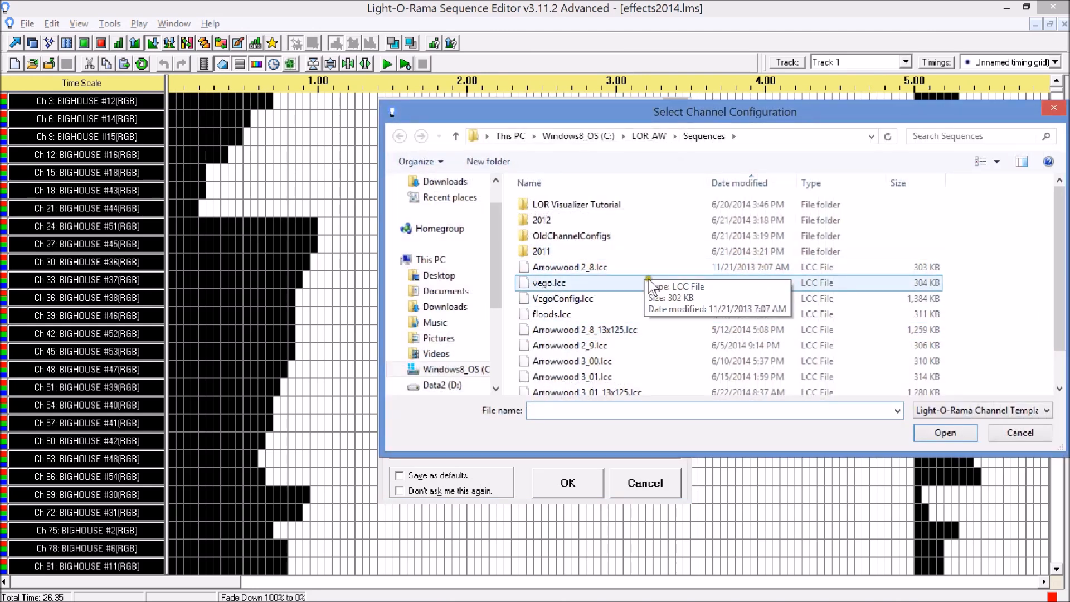
pyautogui.doubleClick(589, 377)
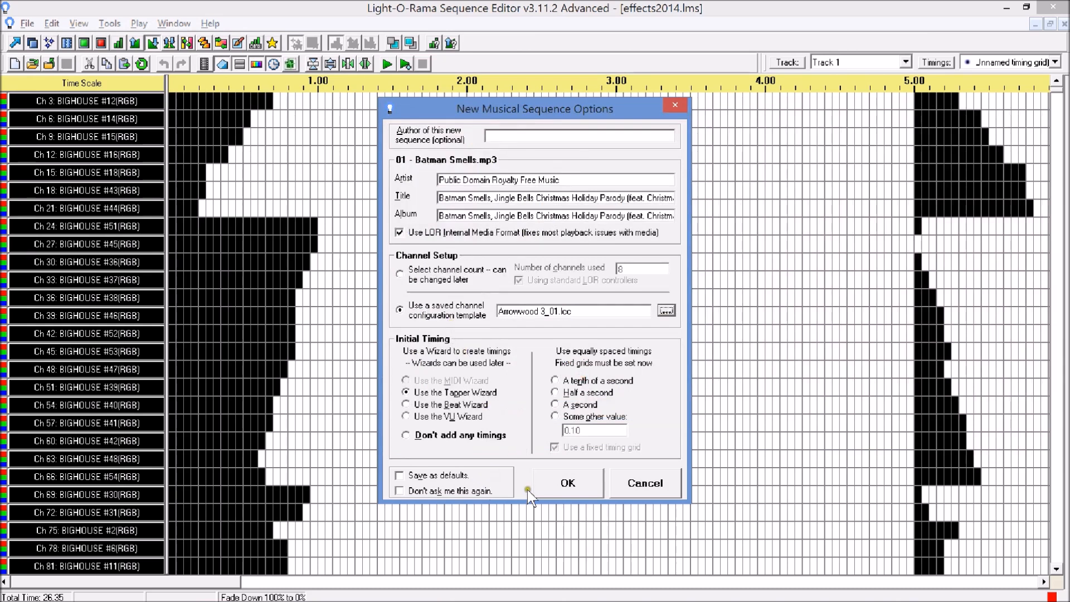
pyautogui.click(411, 434)
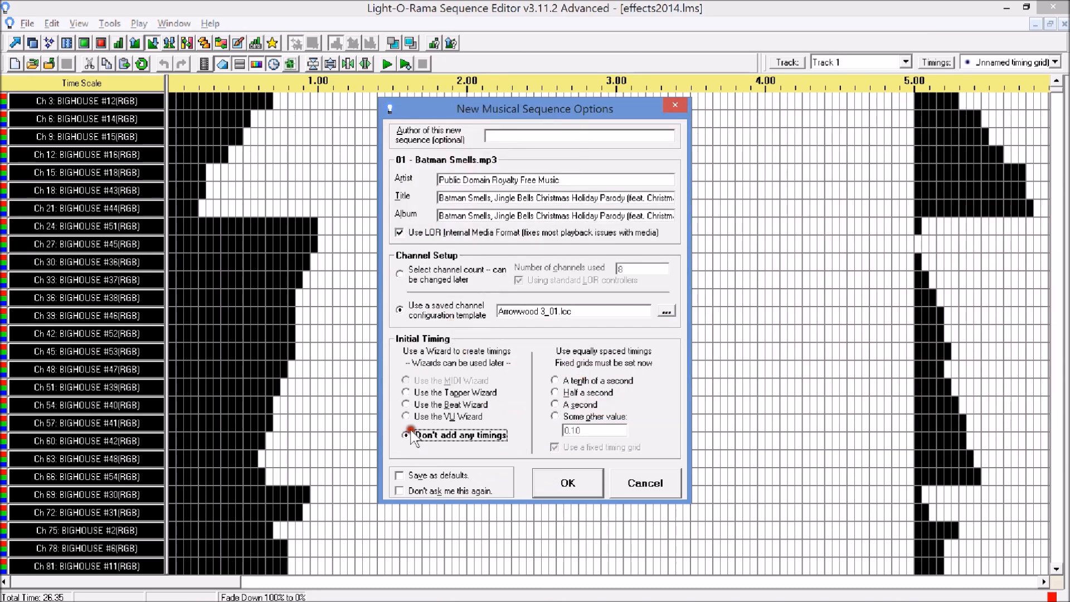
pyautogui.click(563, 483)
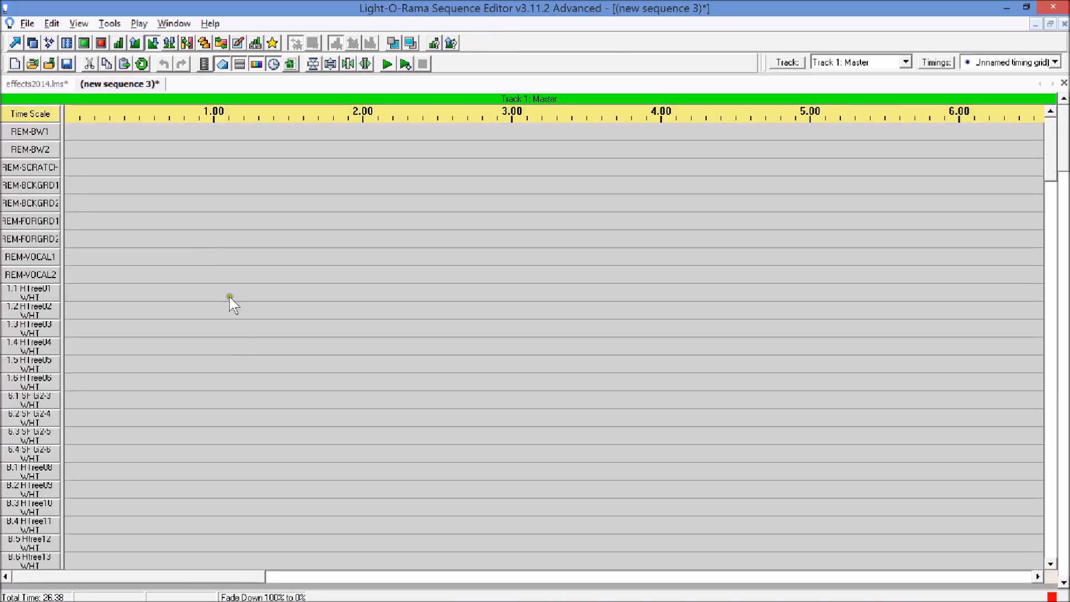
# In effects2014.lms, select the whole row of channel BIGHOUSE #15 and copy its timings
pyautogui.click(47, 83)
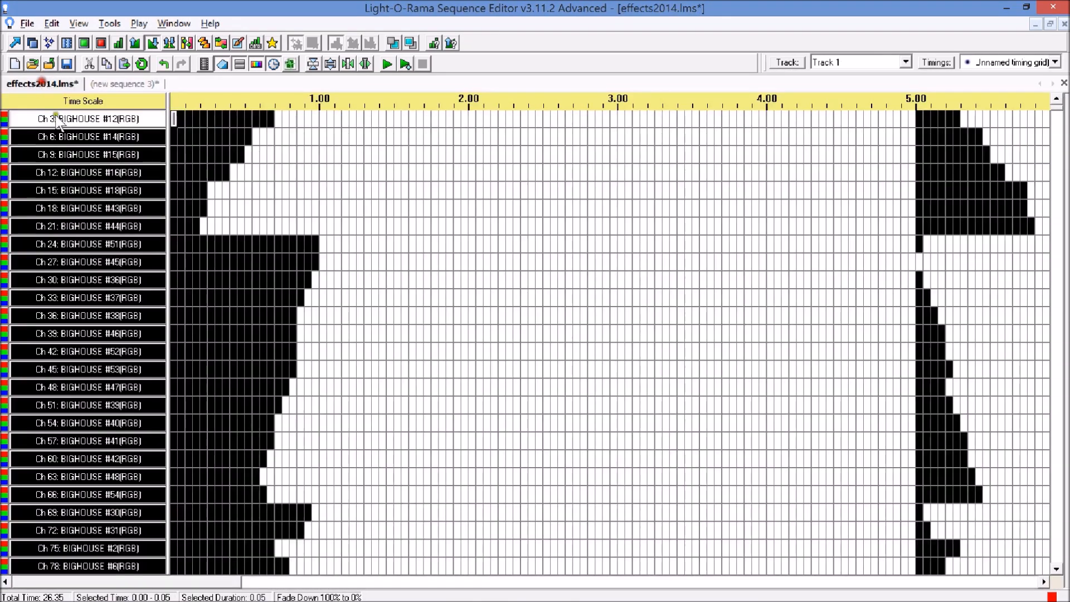
pyautogui.click(178, 155)
pyautogui.rightClick(178, 156)
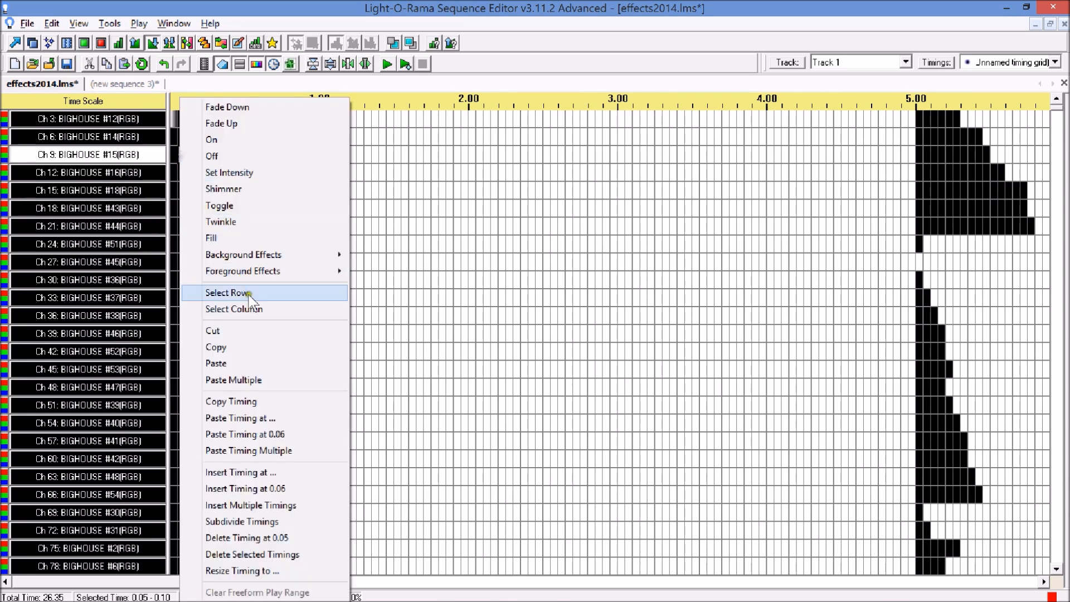
pyautogui.click(249, 293)
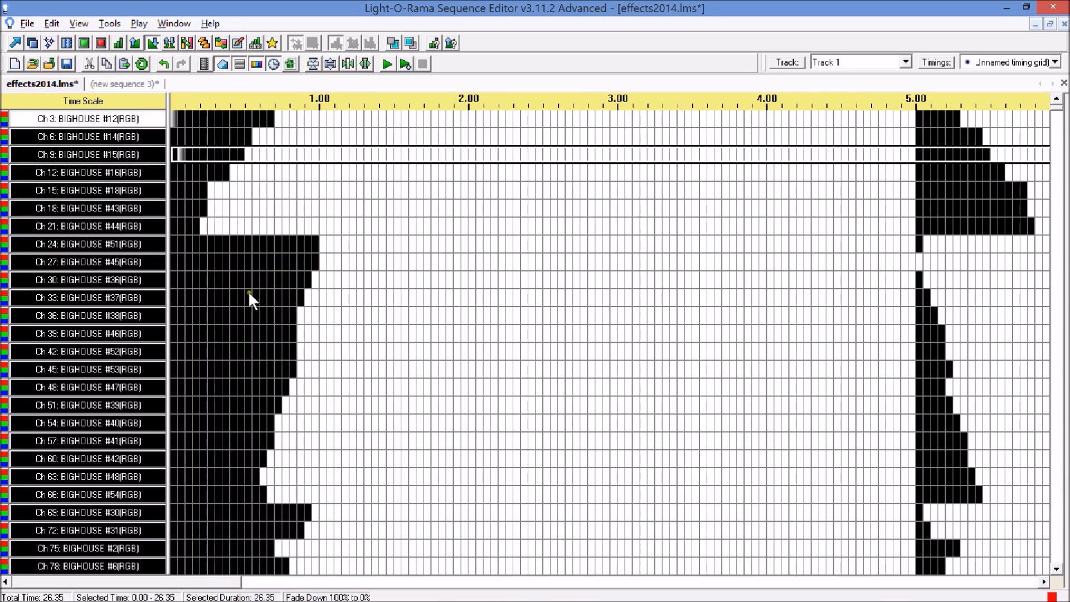
pyautogui.click(52, 24)
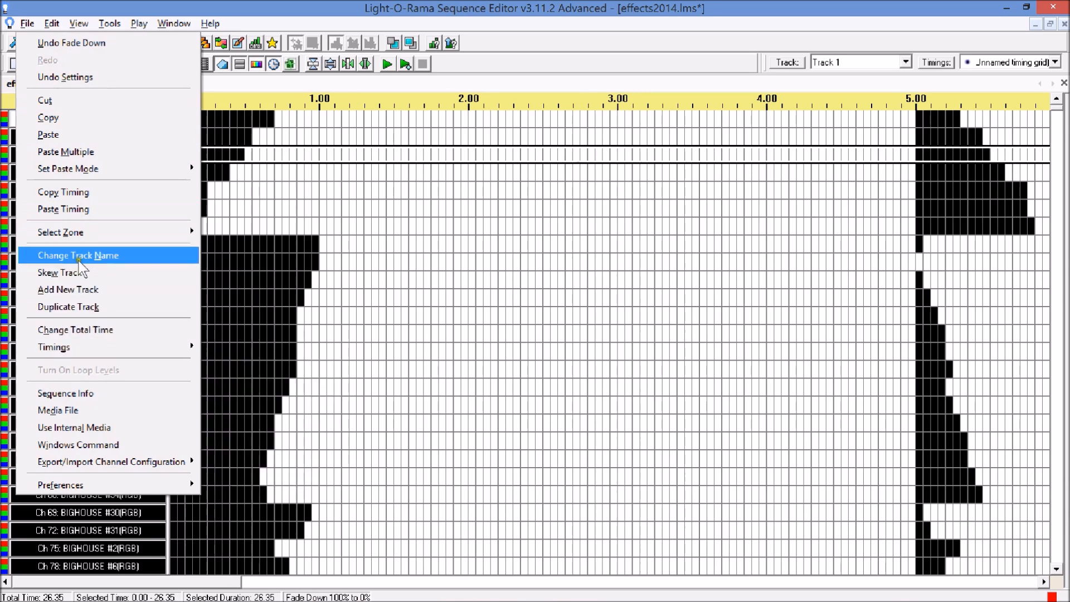
pyautogui.click(70, 192)
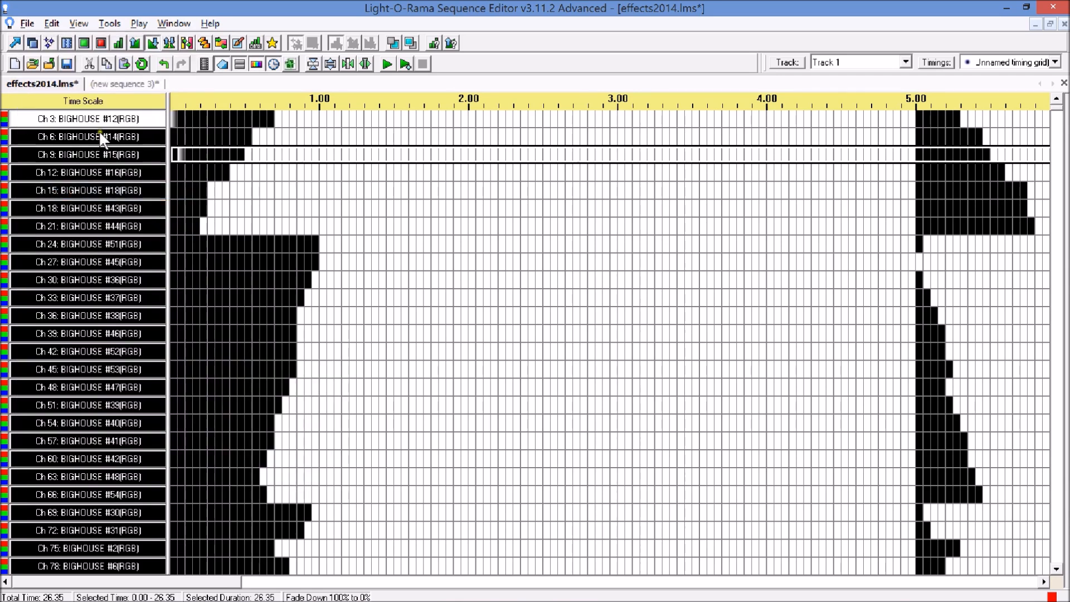
# In the new sequence, paste the copied timings at 0.00 on the REM-BW1 row of Track 1: Master
pyautogui.click(96, 84)
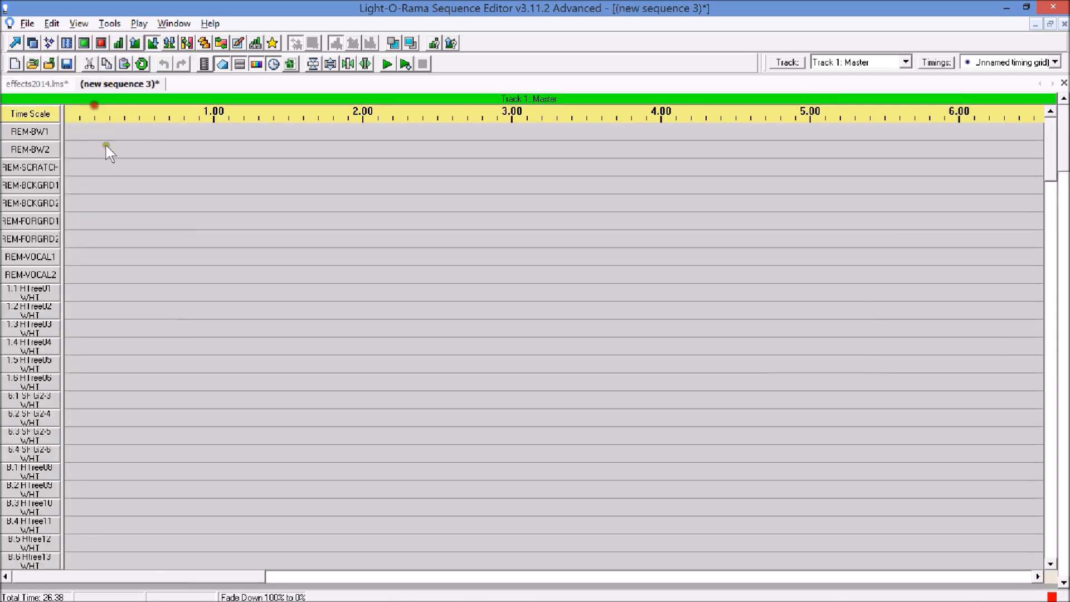
pyautogui.rightClick(66, 134)
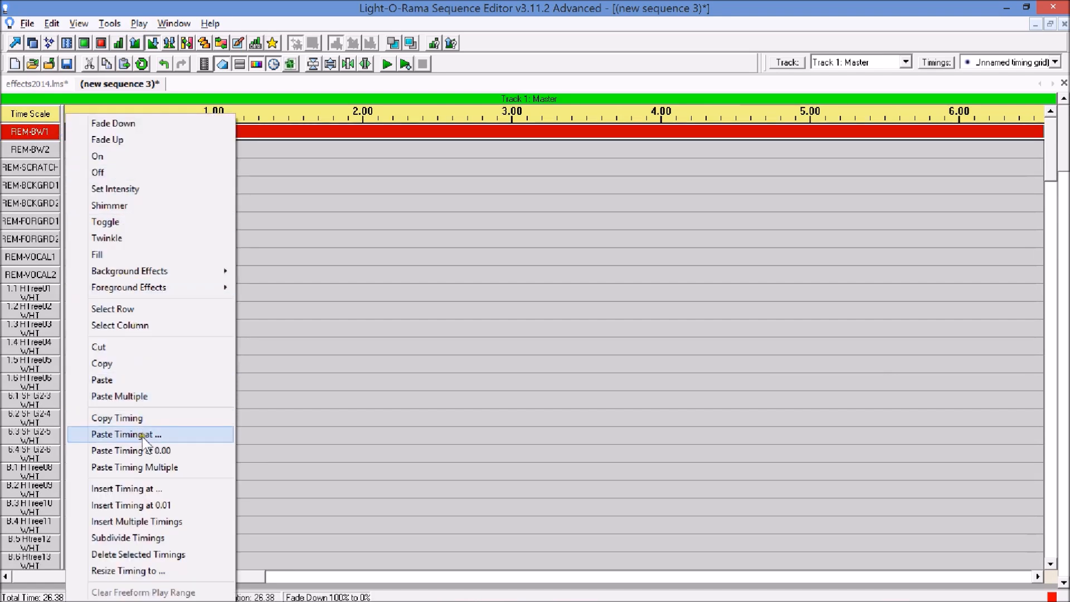
pyautogui.click(141, 450)
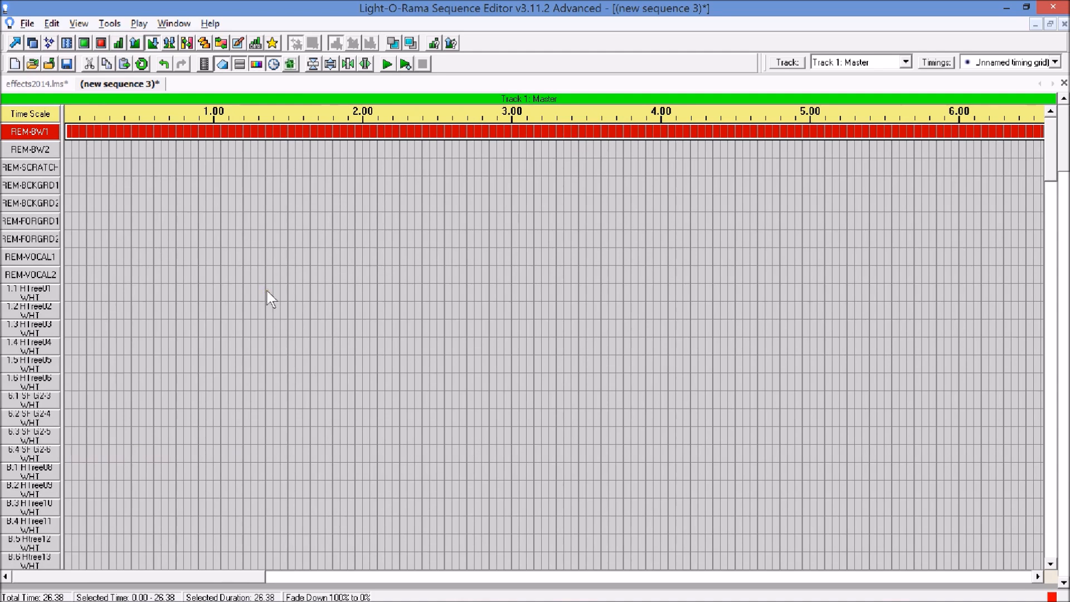
# Turn off the cells along the REM-BW1 row and widen the channel name column to fit the full names
pyautogui.click(102, 43)
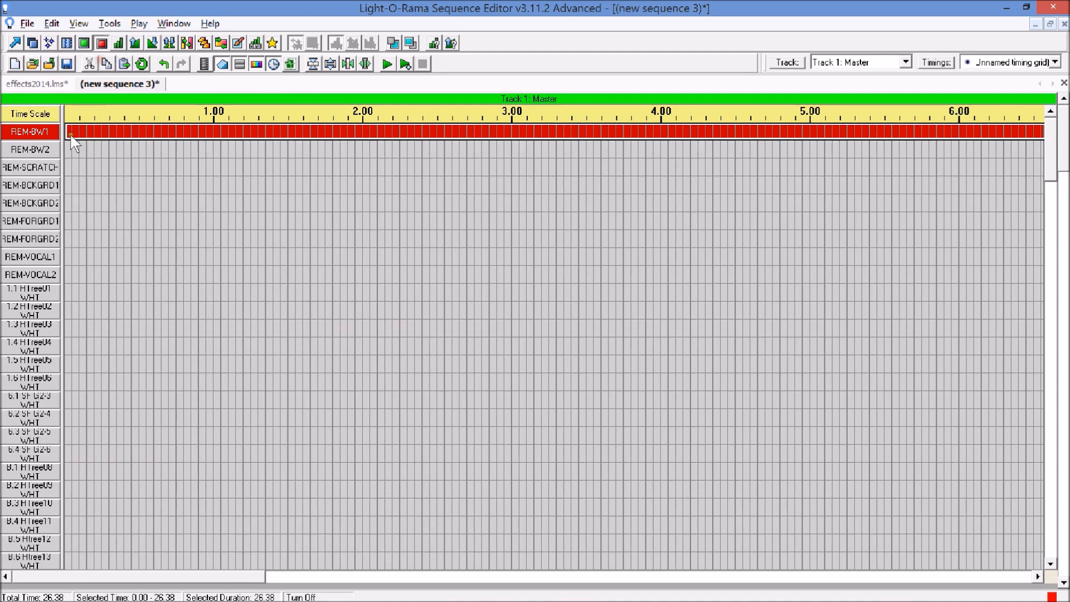
pyautogui.click(69, 132)
pyautogui.moveTo(69, 132); pyautogui.dragTo(1066, 132)
pyautogui.moveTo(499, 573); pyautogui.dragTo(50, 575)
pyautogui.moveTo(62, 491); pyautogui.dragTo(155, 490)
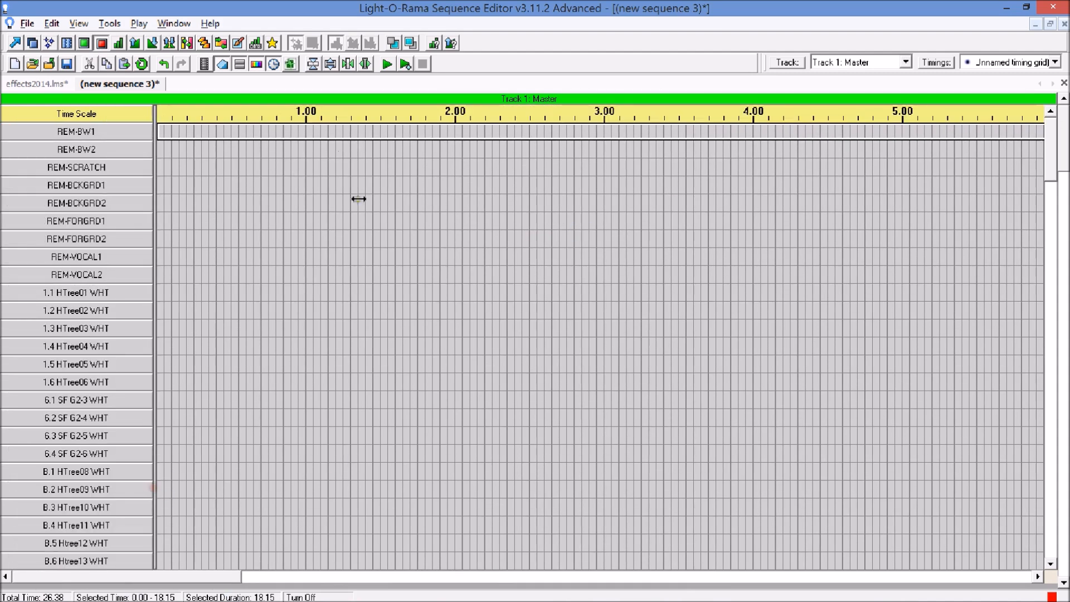
# Switch the new sequence to Track 6: Tricks and select the 5.15 Wreath 1 T1 row
pyautogui.click(906, 62)
pyautogui.click(859, 137)
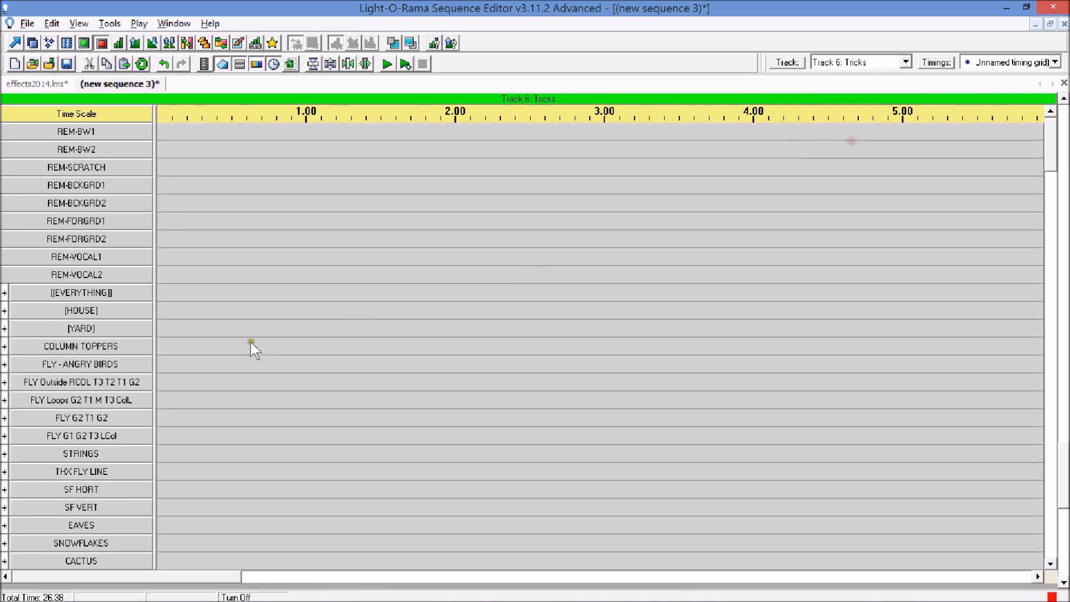
pyautogui.moveTo(1053, 149); pyautogui.dragTo(1018, 398)
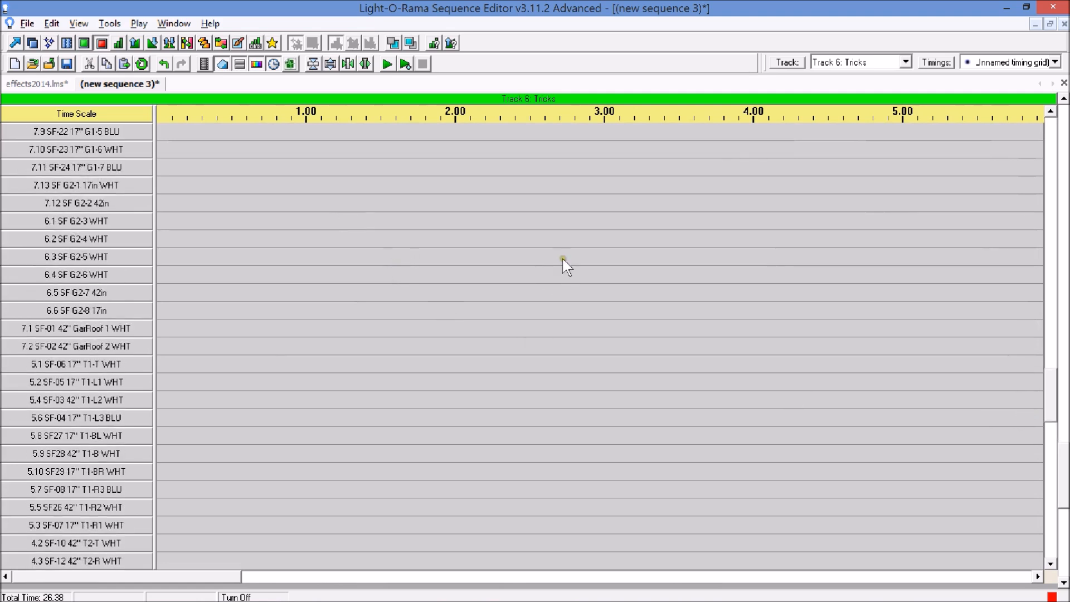
pyautogui.moveTo(1041, 376); pyautogui.dragTo(1044, 353)
pyautogui.click(234, 186)
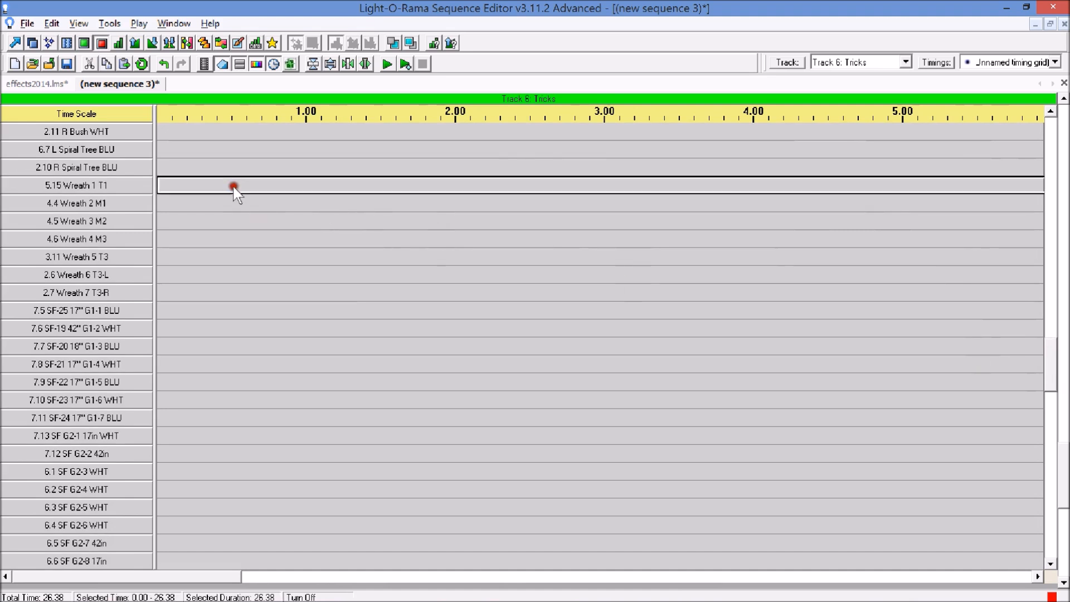
# Assign the timing grid that holds the pasted timings to Track 6: Tricks
pyautogui.click(1055, 62)
pyautogui.moveTo(1056, 130); pyautogui.dragTo(1063, 77)
pyautogui.click(1037, 84)
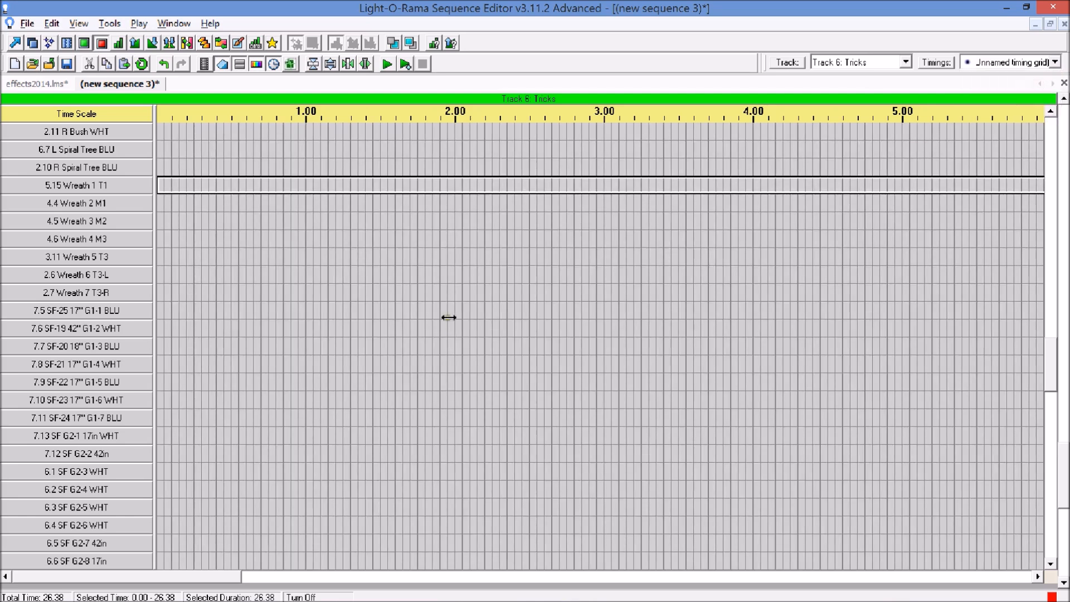
pyautogui.hotkey('alt', 'Tab')
pyautogui.hotkey('alt', 'Tab')
pyautogui.hotkey('alt', 'Tab')
pyautogui.press('Tab')
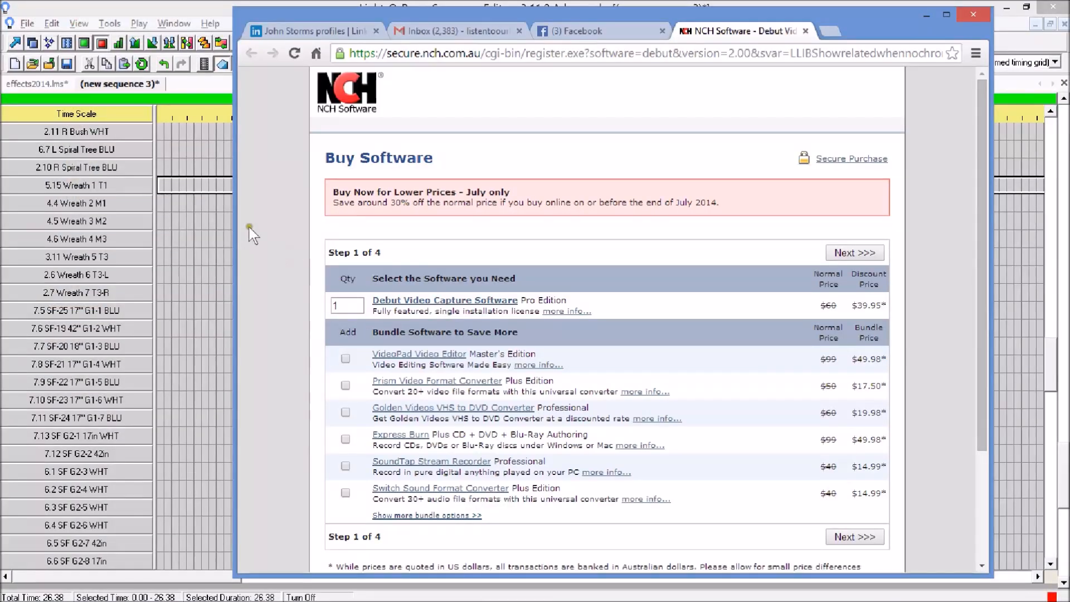
pyautogui.click(211, 239)
# In effects2014, select the effects of all BIGHOUSE channels over the full 0.00 to 26.35 duration and copy them
pyautogui.click(58, 84)
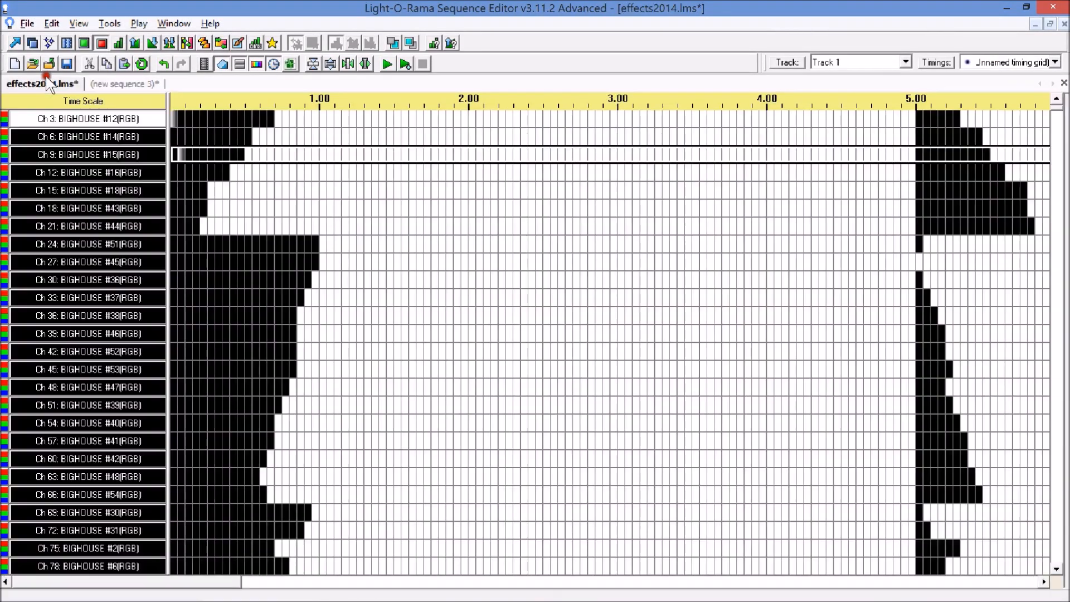
pyautogui.click(15, 43)
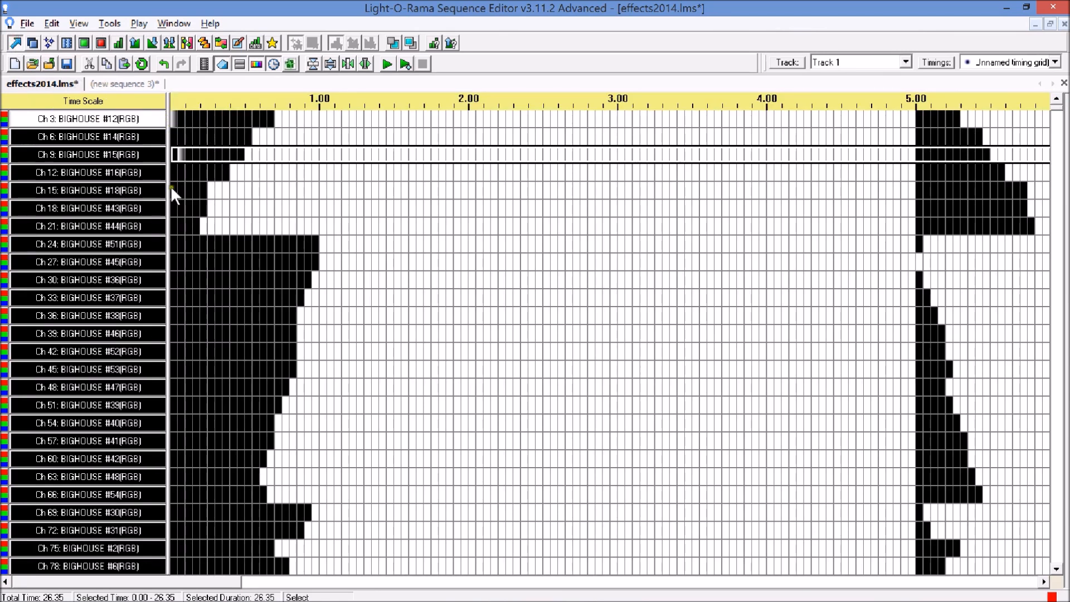
pyautogui.moveTo(175, 118); pyautogui.dragTo(505, 249)
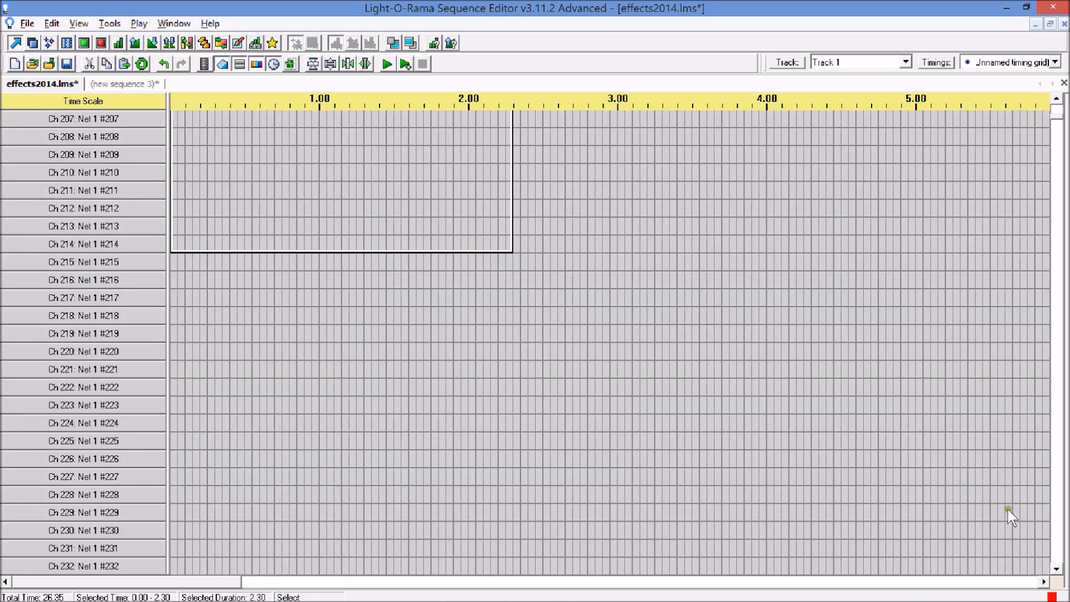
pyautogui.click(1055, 103)
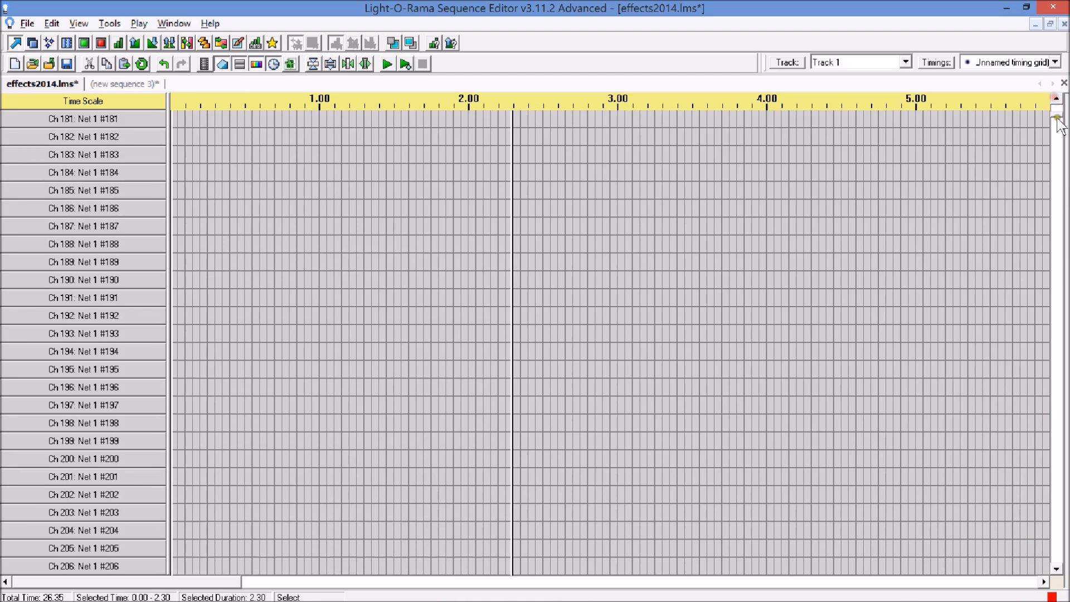
pyautogui.moveTo(1059, 115); pyautogui.dragTo(1060, 112)
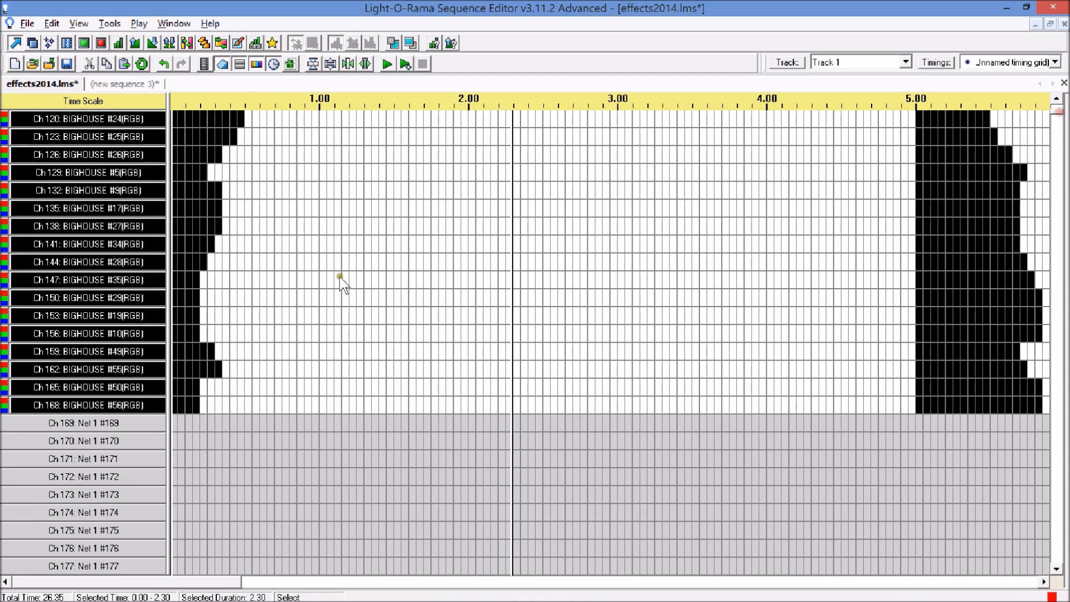
pyautogui.moveTo(182, 410); pyautogui.dragTo(1067, 109)
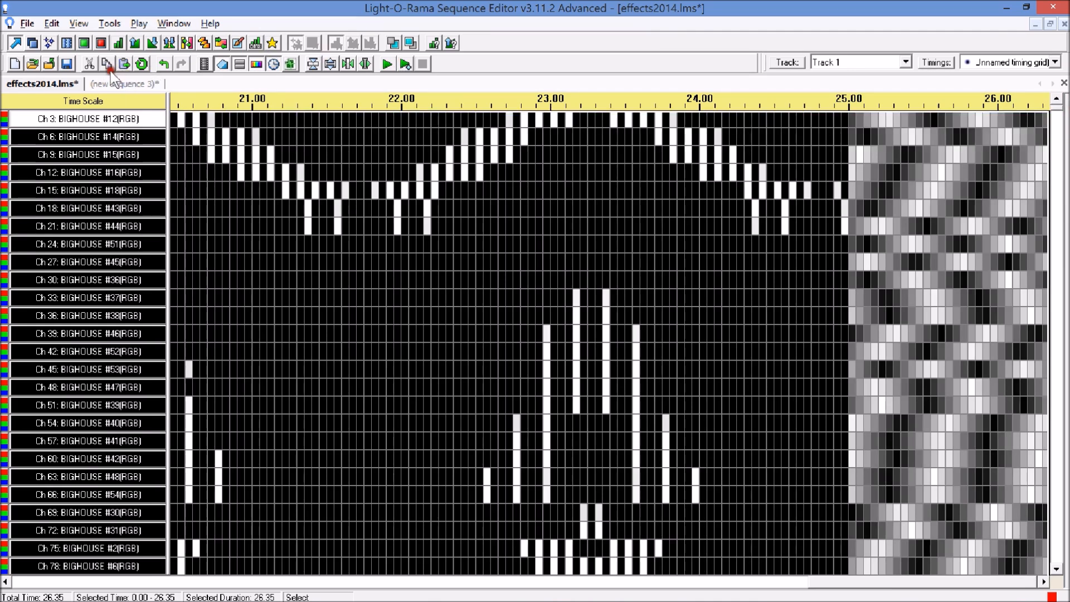
# In the new sequence, paste the copied effects at 0.00 on the 5.15 Wreath 1 T1 row of Track 6: Tricks
pyautogui.click(113, 85)
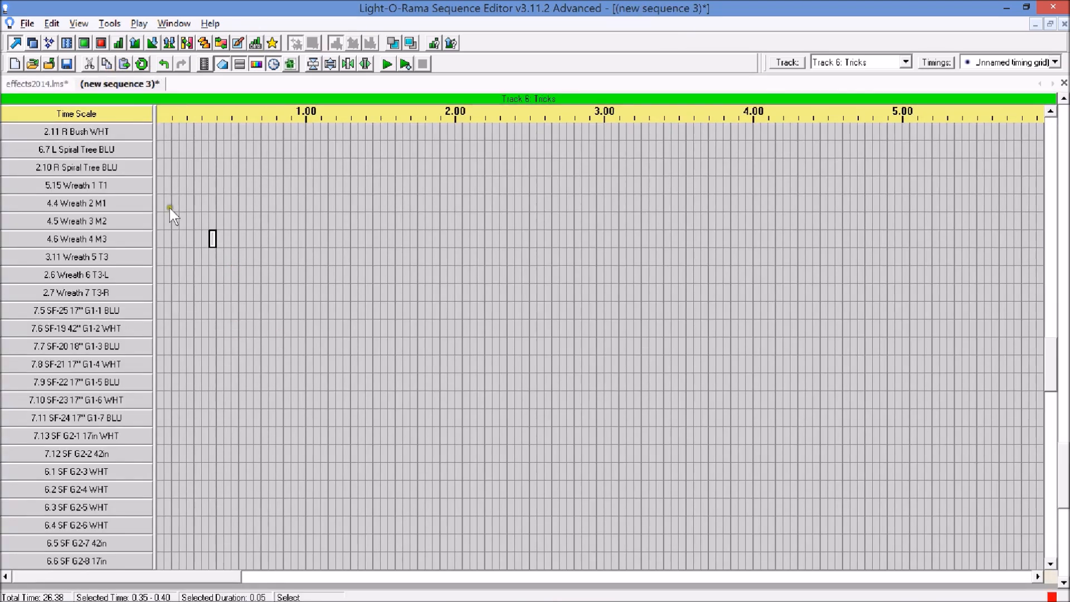
pyautogui.click(164, 186)
pyautogui.click(124, 63)
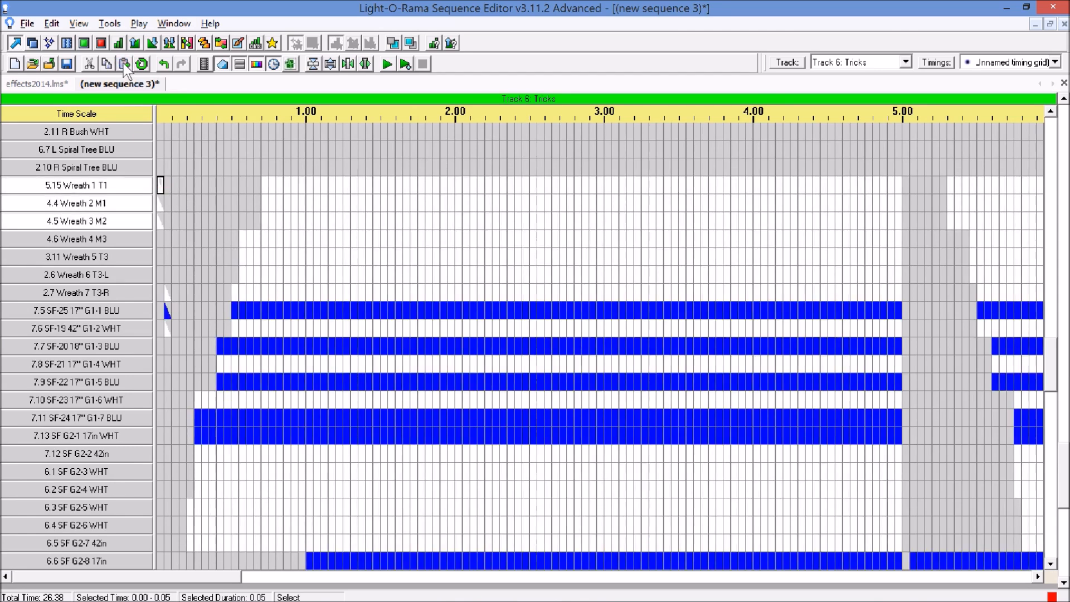
# Show the sequence's animation zoomed out with night time simulated, and widen its window to fit the whole house
pyautogui.click(205, 63)
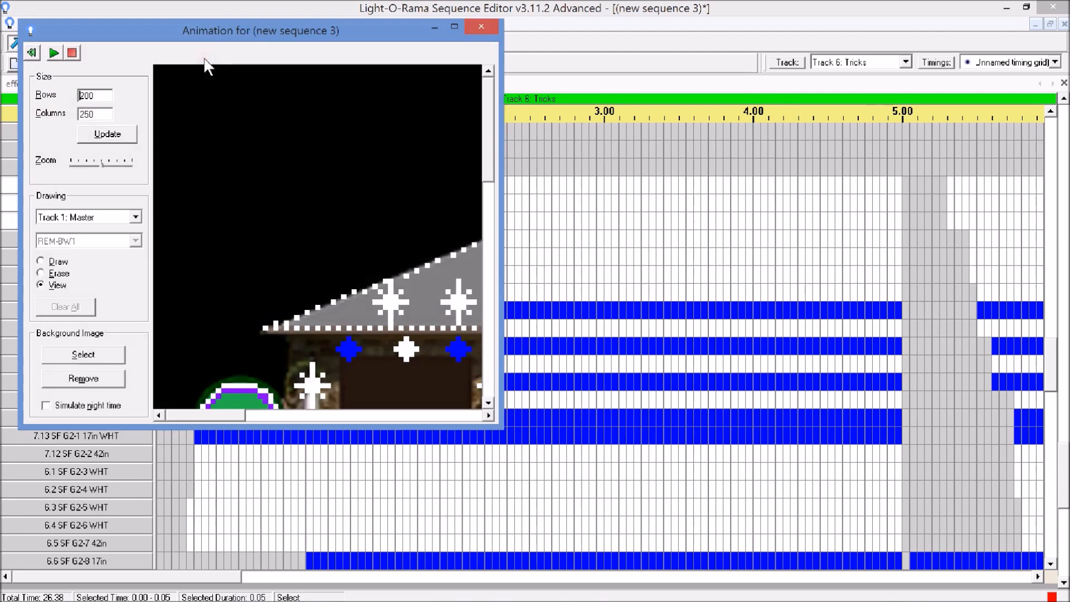
pyautogui.moveTo(102, 162); pyautogui.dragTo(71, 162)
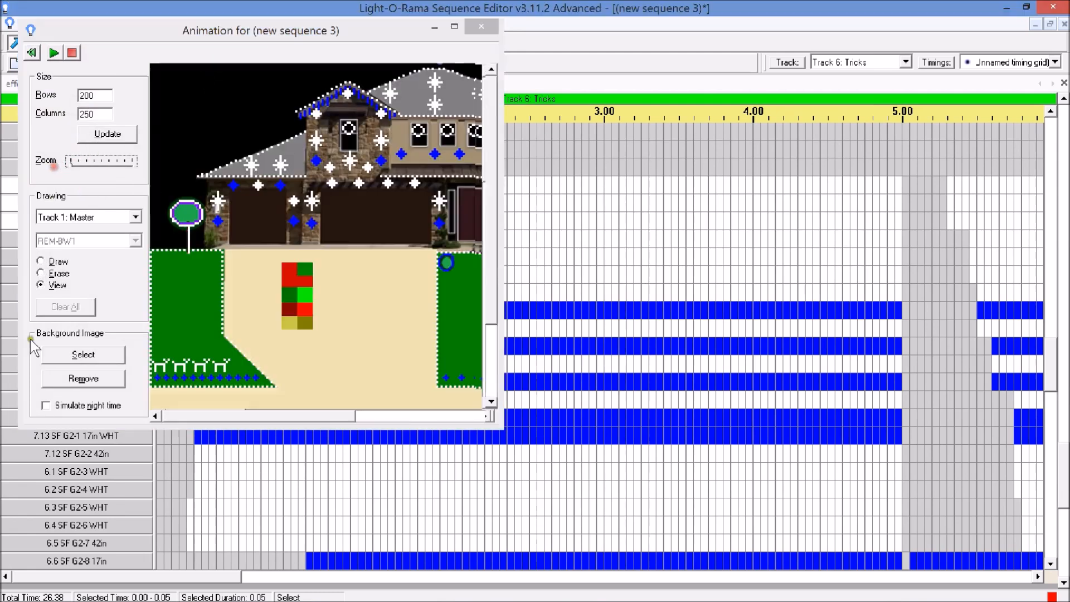
pyautogui.click(48, 405)
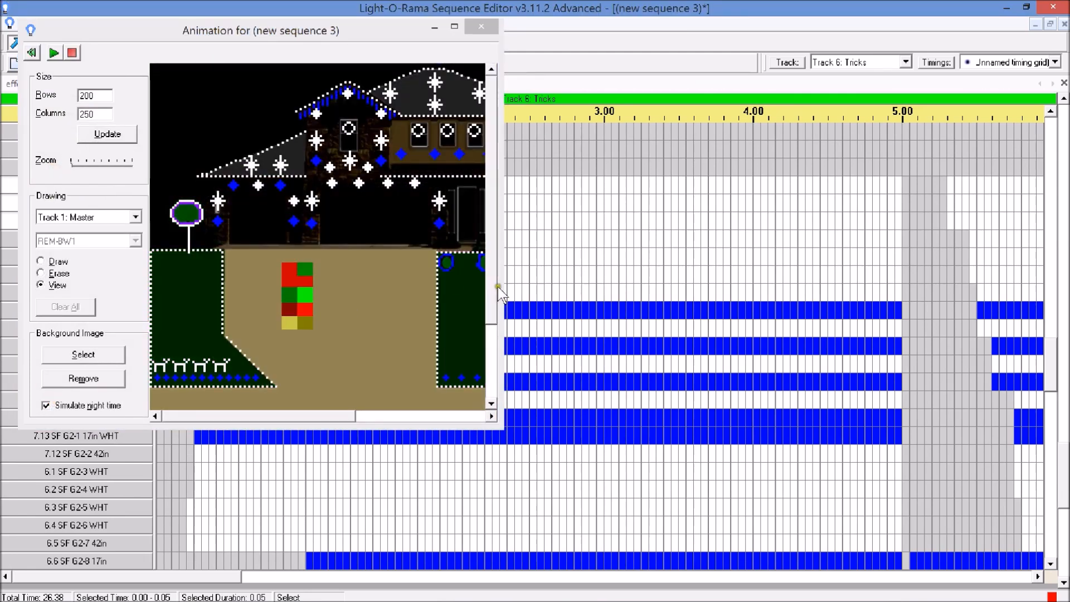
pyautogui.moveTo(504, 288); pyautogui.dragTo(724, 301)
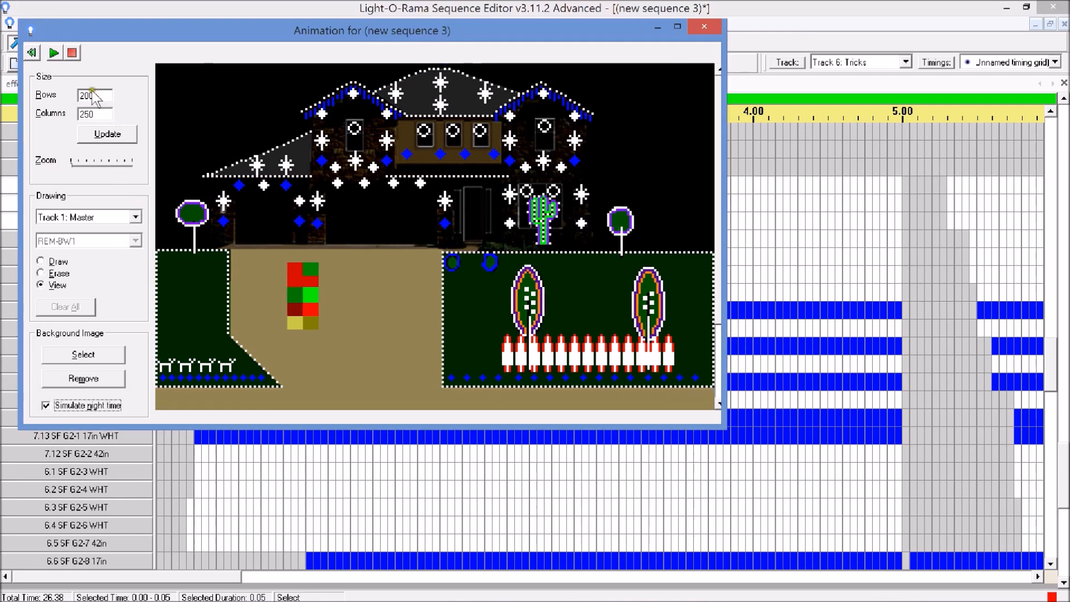
# Play the sequence in the animation preview at a reduced system volume, ending with the preview closed and playback stopped
pyautogui.click(51, 53)
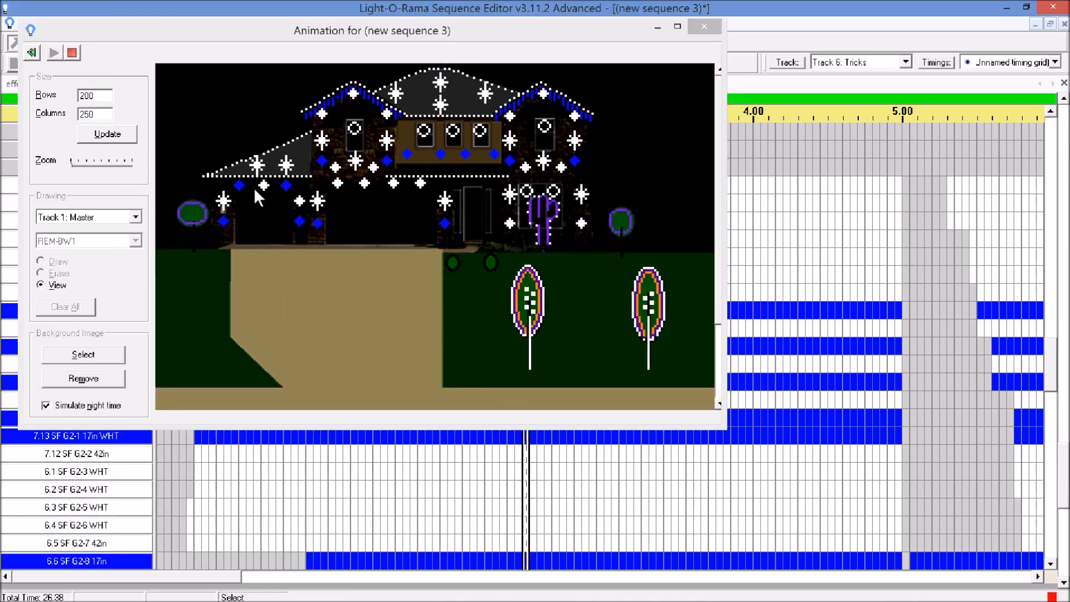
pyautogui.press('XF86AudioLowerVolume')
pyautogui.press('XF86AudioLowerVolume')
pyautogui.press('XF86AudioLowerVolume')
pyautogui.press('XF86AudioLowerVolume')
pyautogui.press('XF86AudioLowerVolume')
pyautogui.press('XF86AudioLowerVolume')
pyautogui.press('XF86AudioLowerVolume')
pyautogui.press('XF86AudioLowerVolume')
pyautogui.press('XF86AudioLowerVolume')
pyautogui.press('XF86AudioLowerVolume')
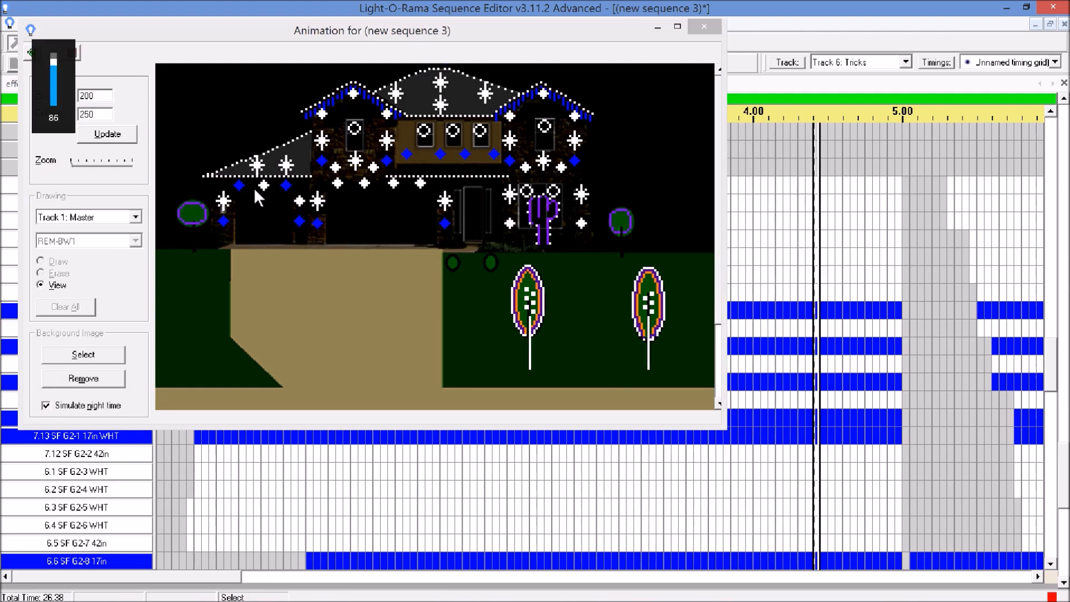
pyautogui.press('XF86AudioLowerVolume')
pyautogui.press('XF86AudioLowerVolume')
pyautogui.press('XF86AudioLowerVolume')
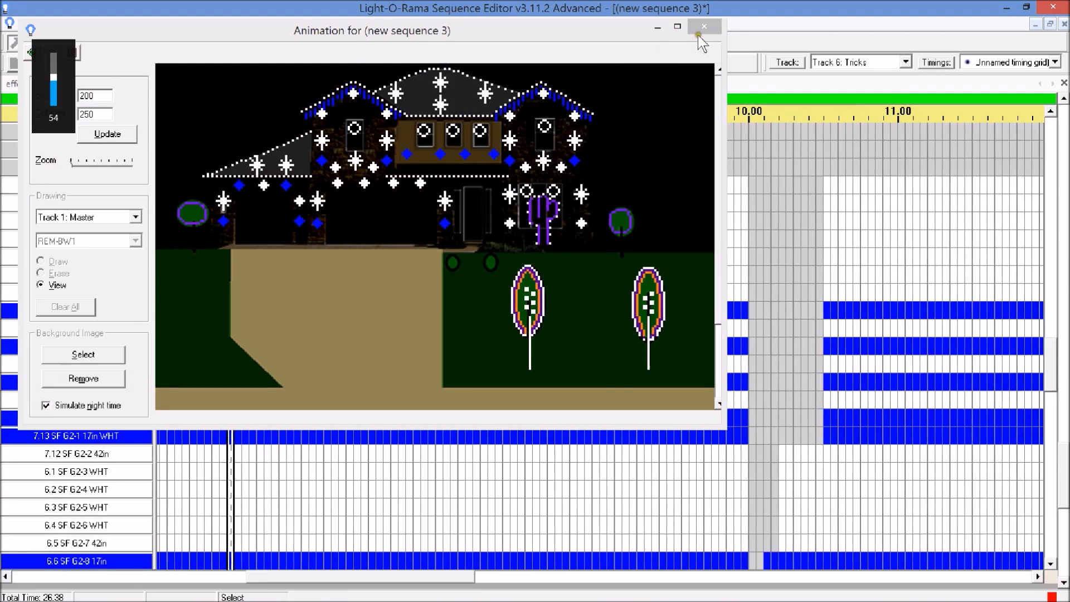
pyautogui.click(713, 25)
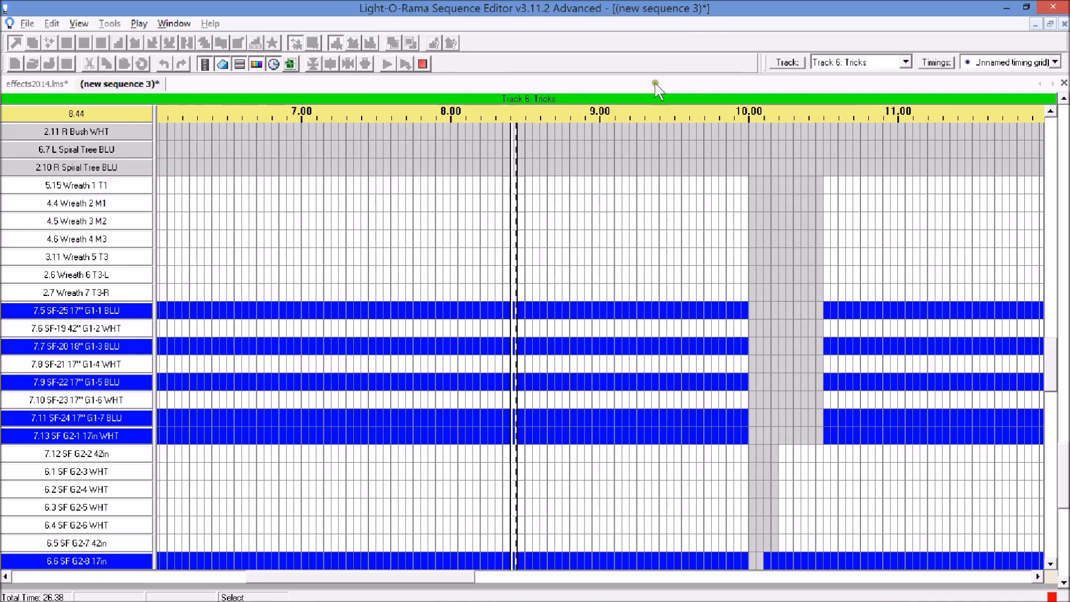
pyautogui.click(354, 399)
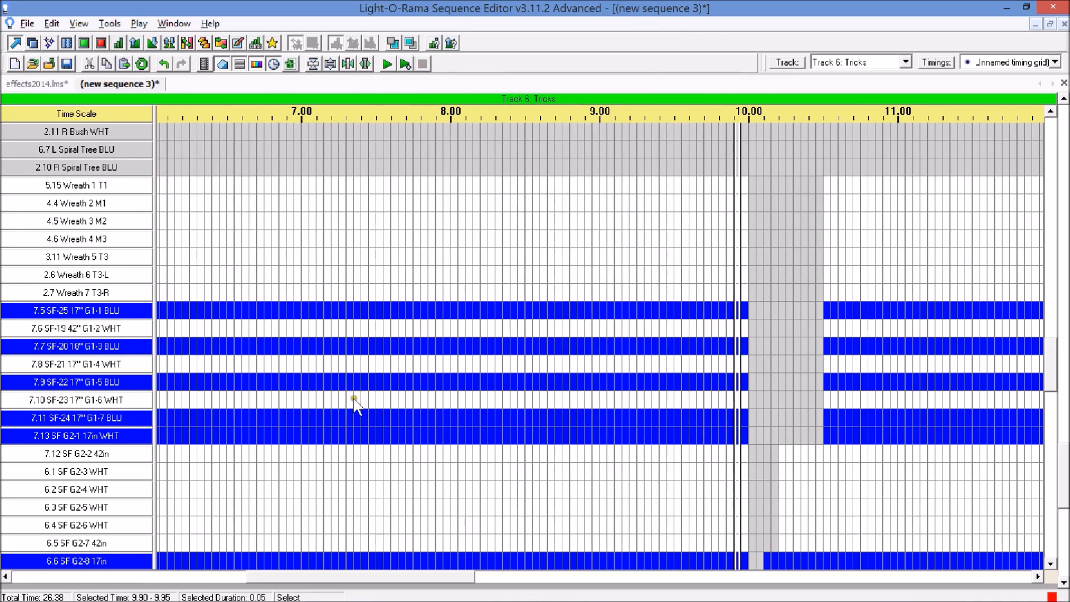
# Undo the paste of the effects on Track 6: Tricks
pyautogui.moveTo(340, 582); pyautogui.dragTo(12, 549)
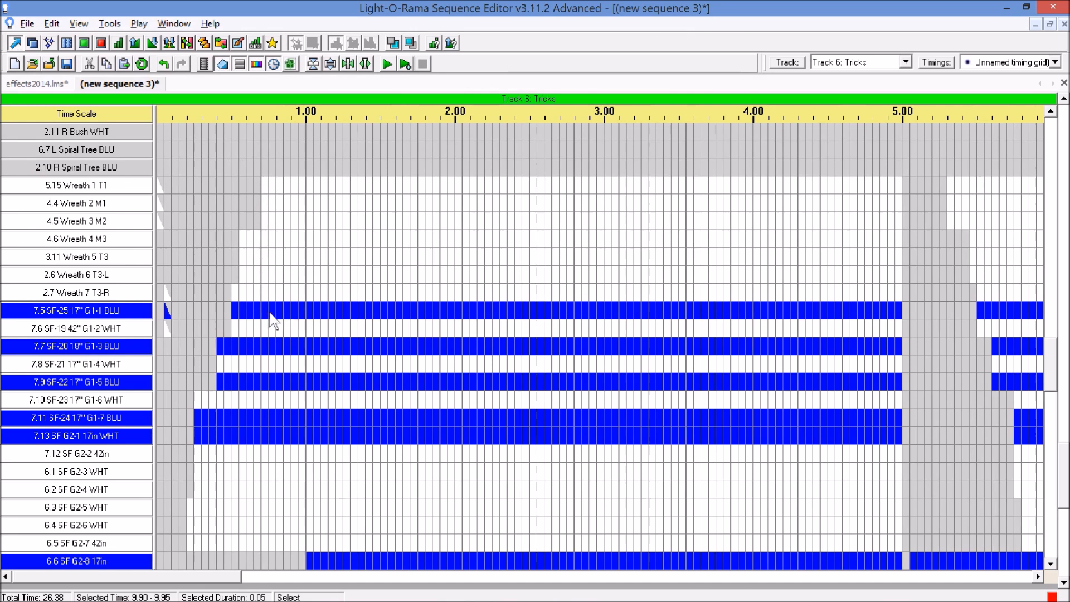
pyautogui.moveTo(243, 312)
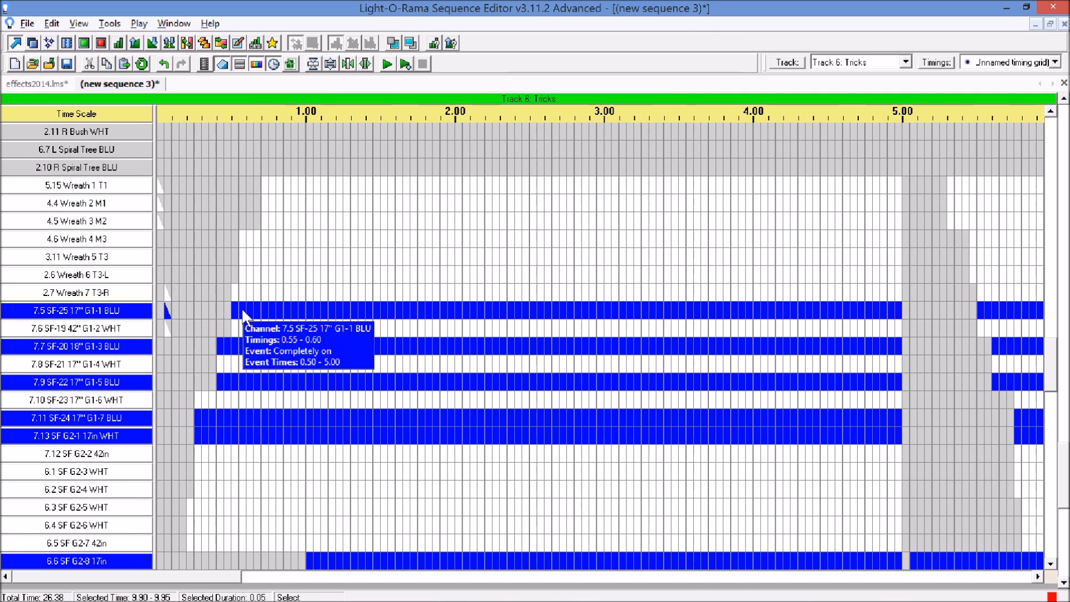
pyautogui.hotkey('ctrl', 'z')
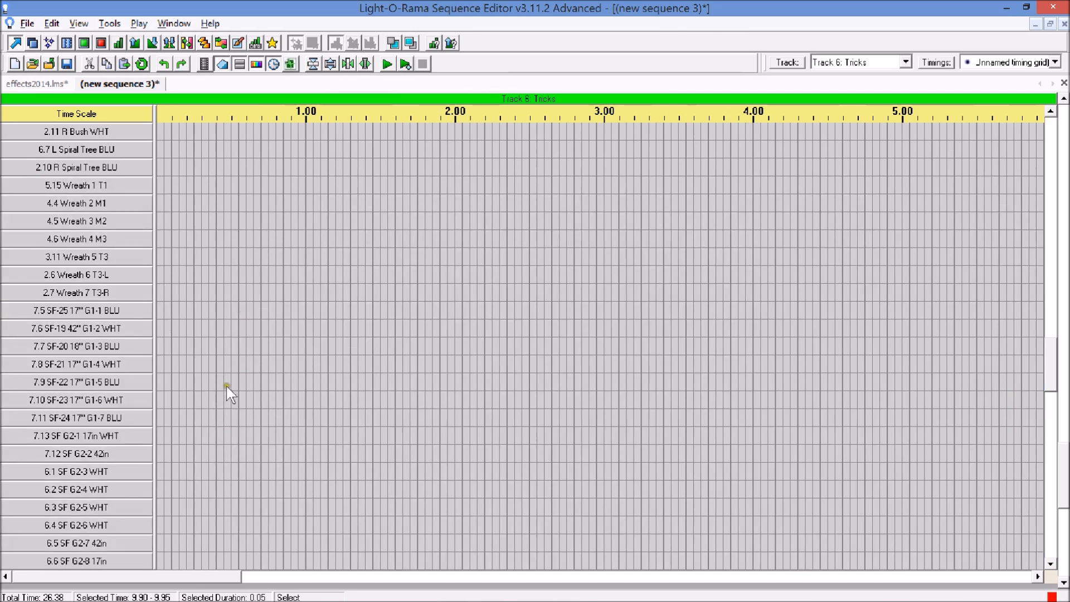
# Duplicate Track 6: Tricks as a new track named xlightsimport that uses the existing unnamed timing grid
pyautogui.click(783, 63)
pyautogui.click(811, 105)
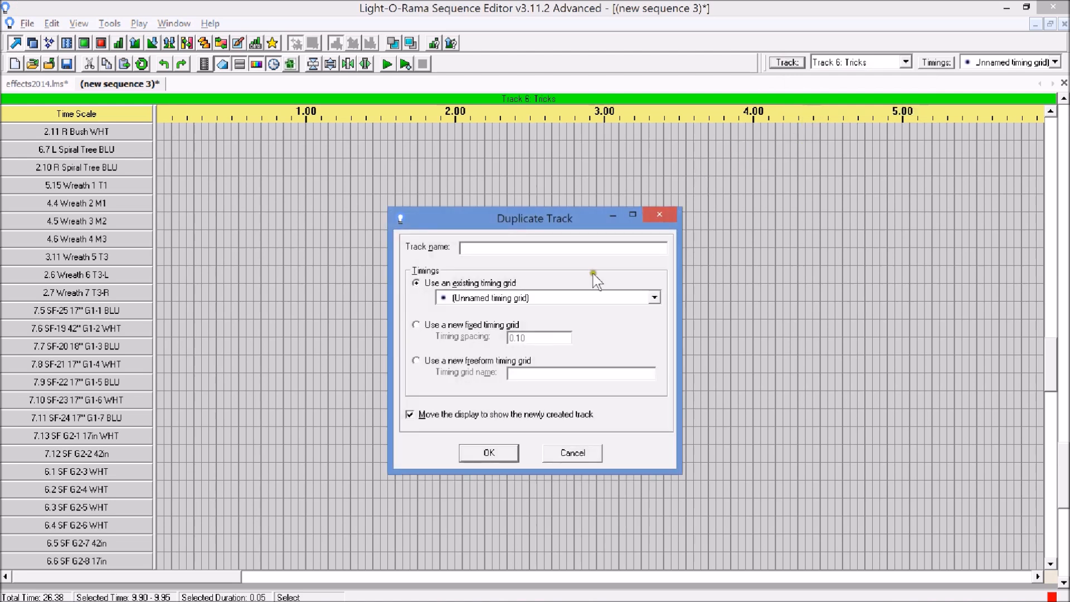
pyautogui.click(552, 245)
pyautogui.click(489, 452)
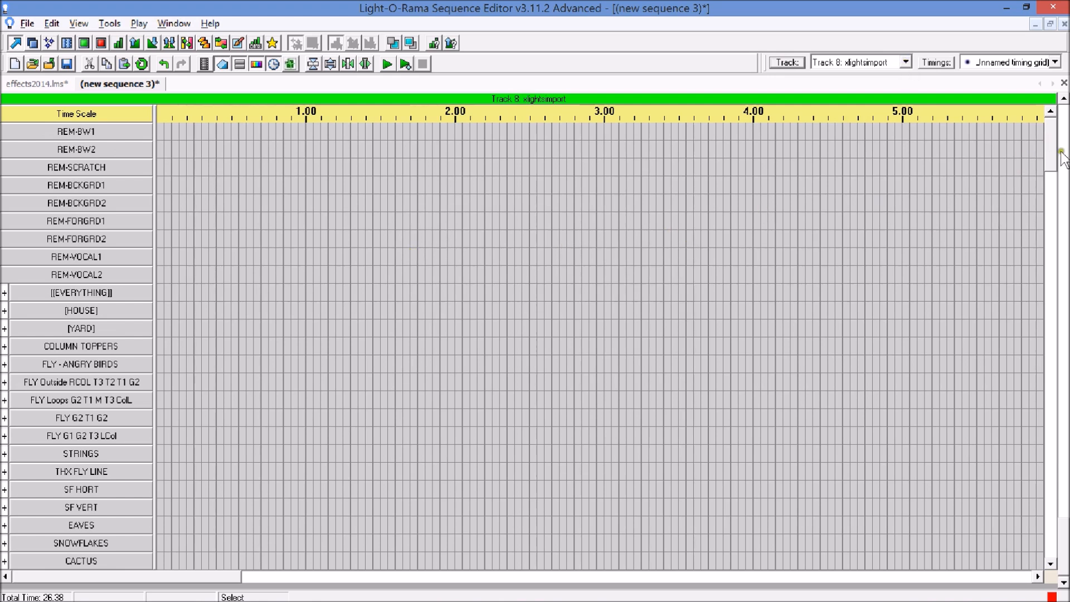
# In the xlightsimport track, reduce the row height and insert 2 channels below 5.15 Wreath 1 T1
pyautogui.moveTo(1053, 155); pyautogui.dragTo(1023, 372)
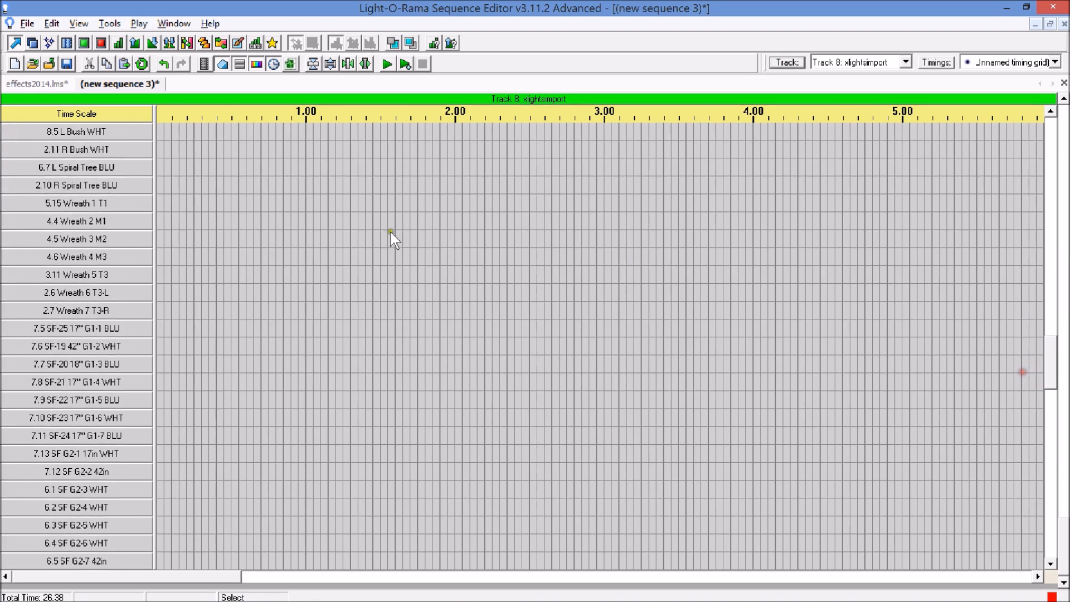
pyautogui.click(314, 65)
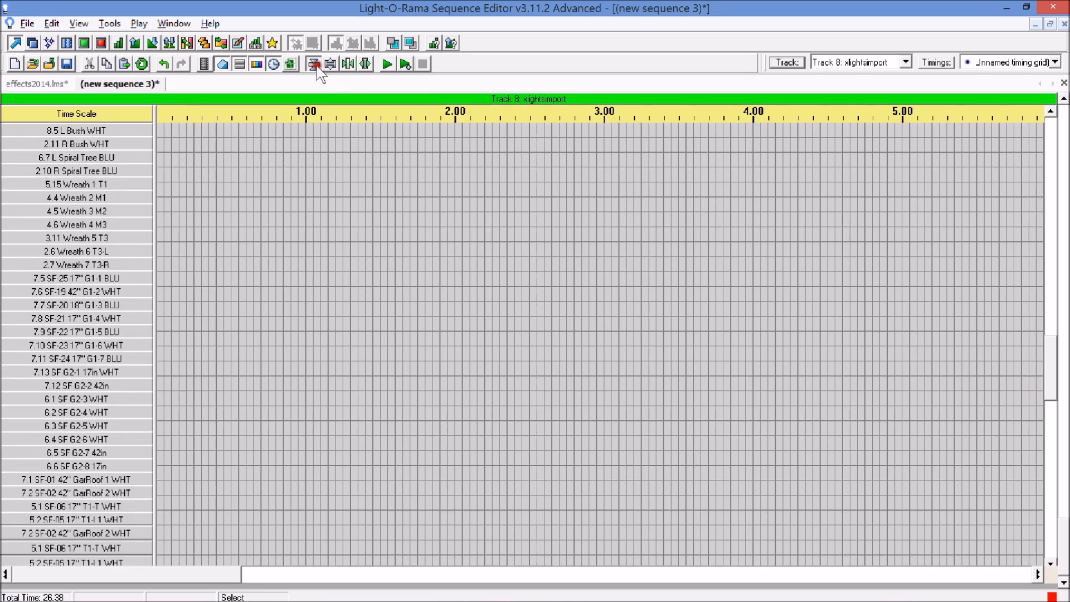
pyautogui.rightClick(63, 181)
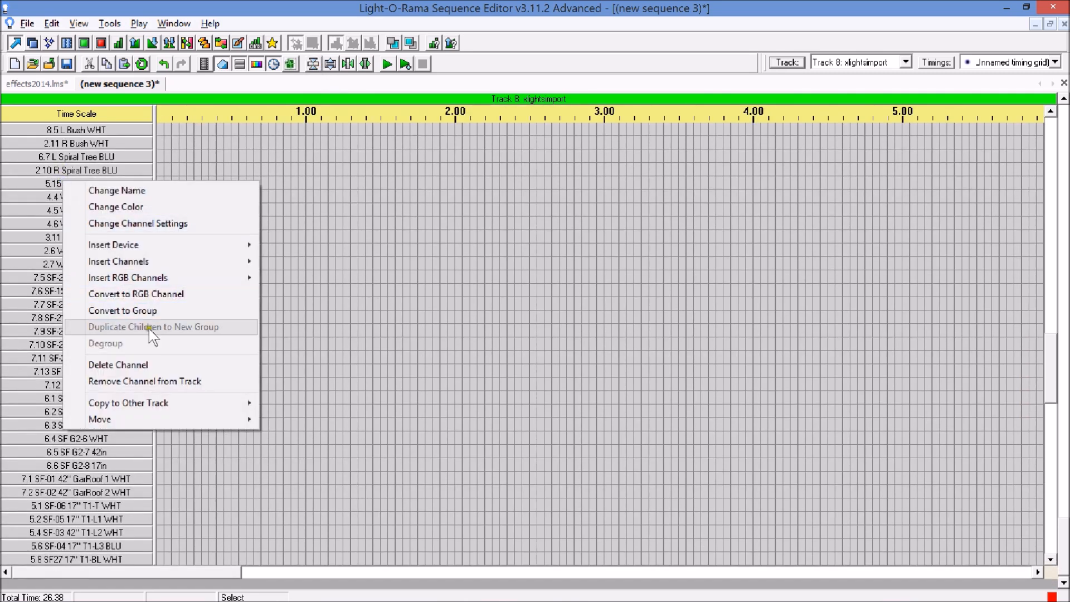
pyautogui.moveTo(168, 262)
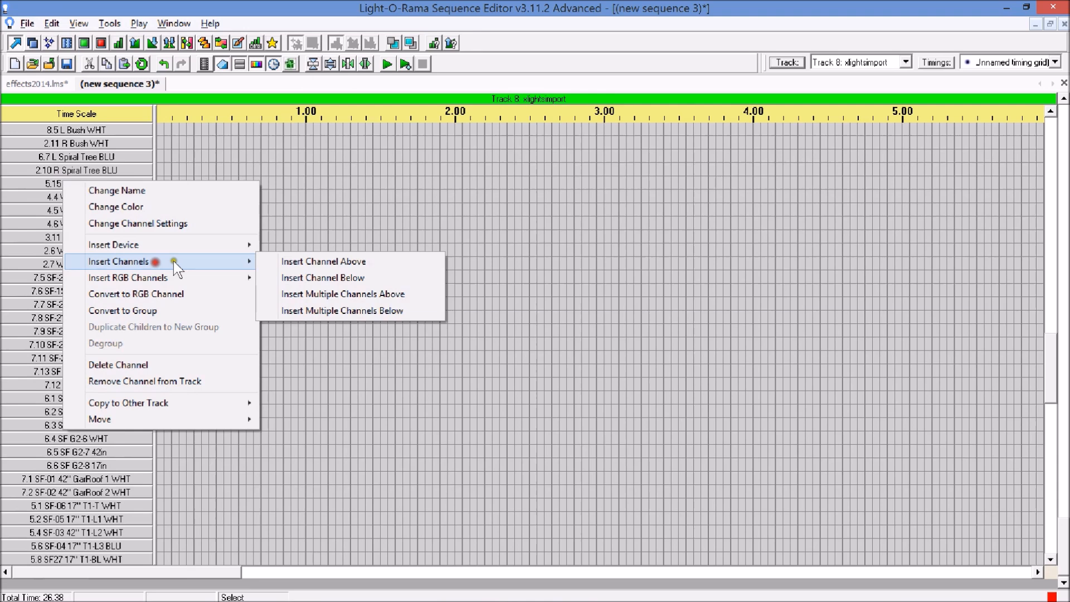
pyautogui.click(312, 308)
pyautogui.write('2')
pyautogui.click(637, 200)
# Check the device types in the first new channel's settings without changing anything
pyautogui.doubleClick(109, 196)
pyautogui.click(549, 314)
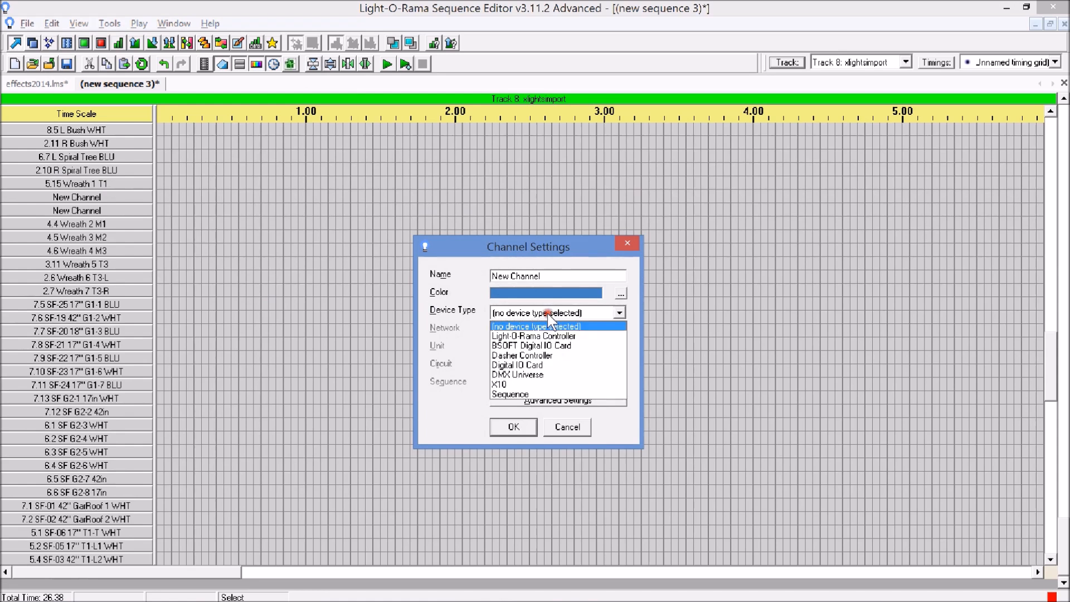
pyautogui.click(548, 314)
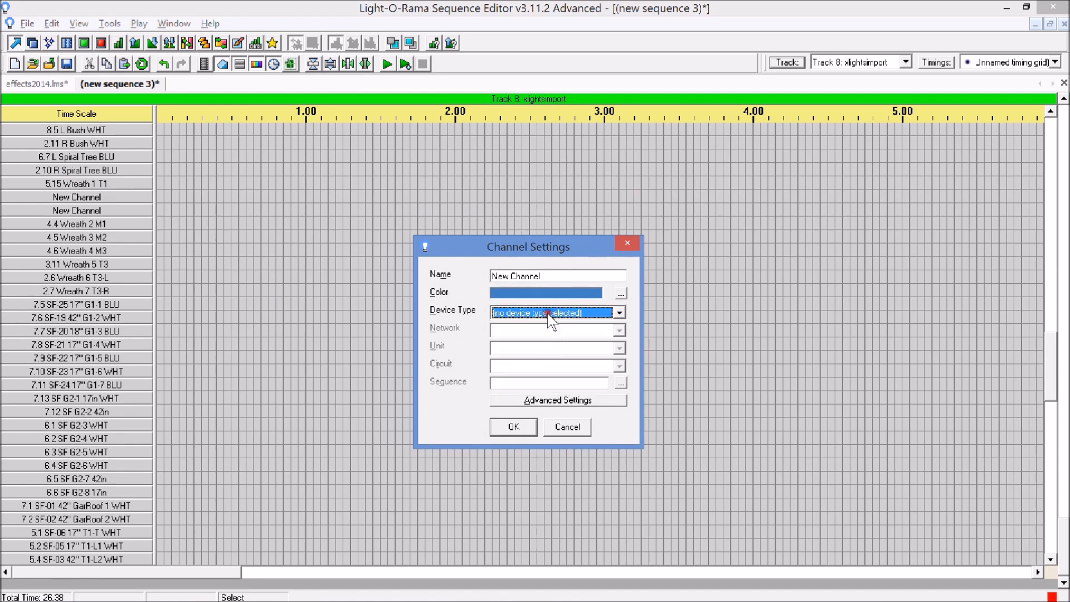
pyautogui.click(588, 430)
# Insert 2 channels below 4.4 Wreath 2 M1 in the xlightsimport track
pyautogui.rightClick(100, 226)
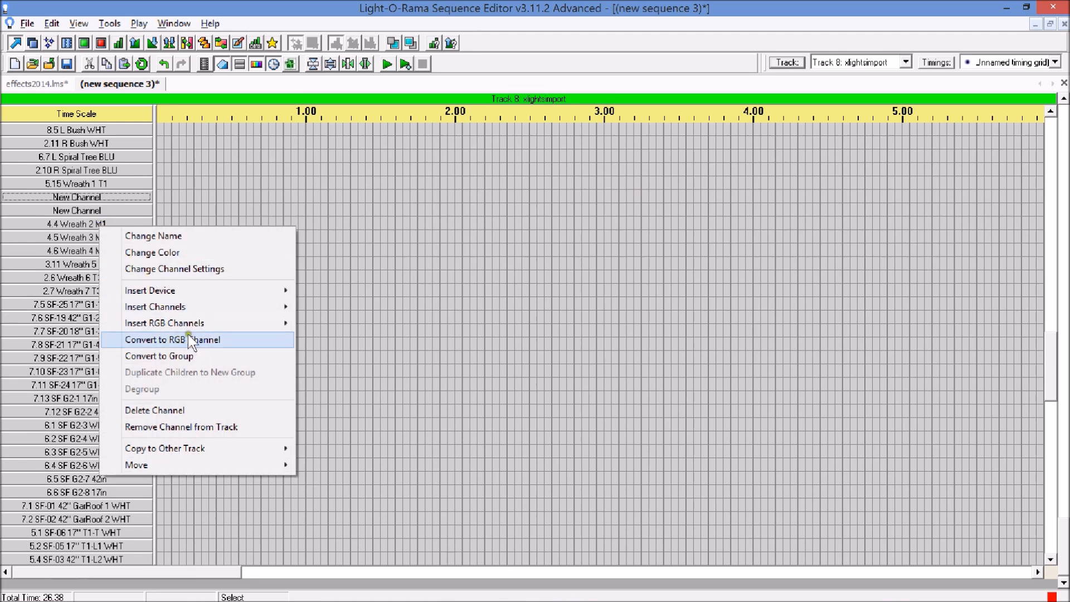
pyautogui.moveTo(195, 307)
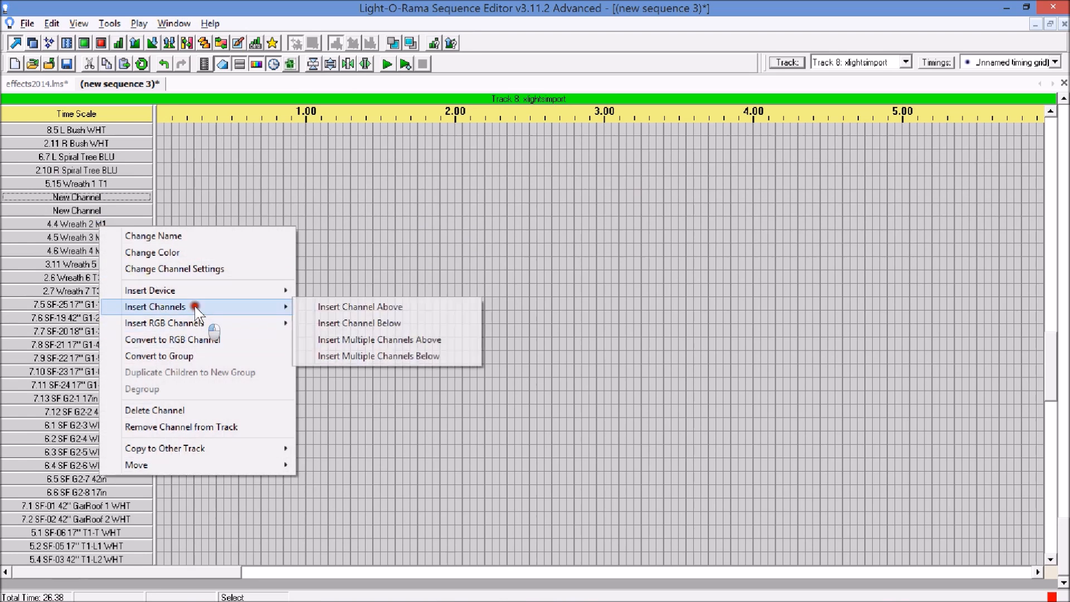
pyautogui.click(381, 356)
pyautogui.click(636, 197)
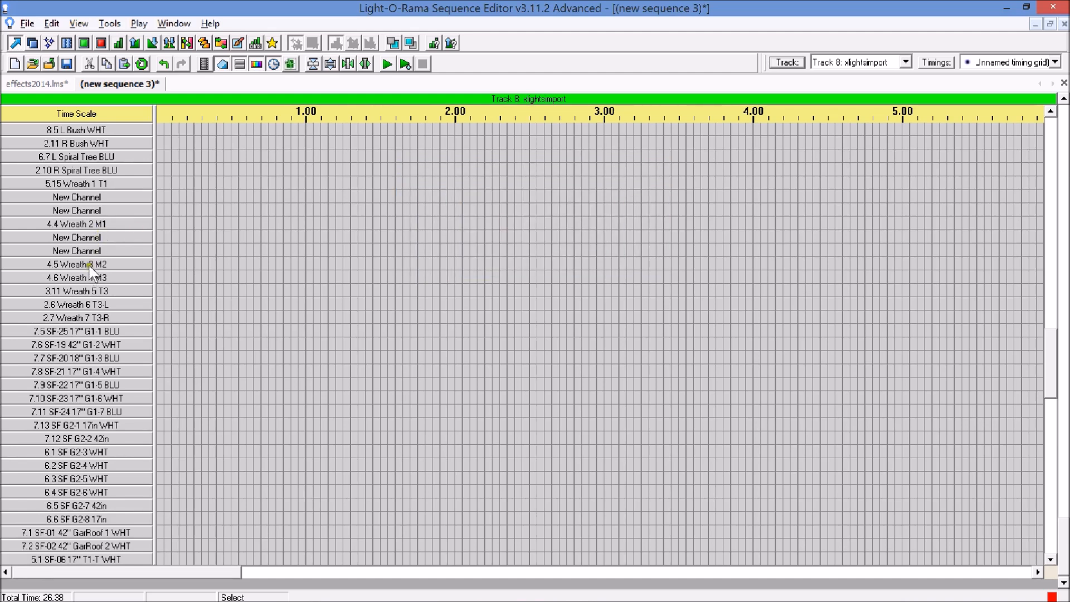
# Insert 2 channels below 4.5 Wreath 3 M2 in the xlightsimport track
pyautogui.rightClick(90, 266)
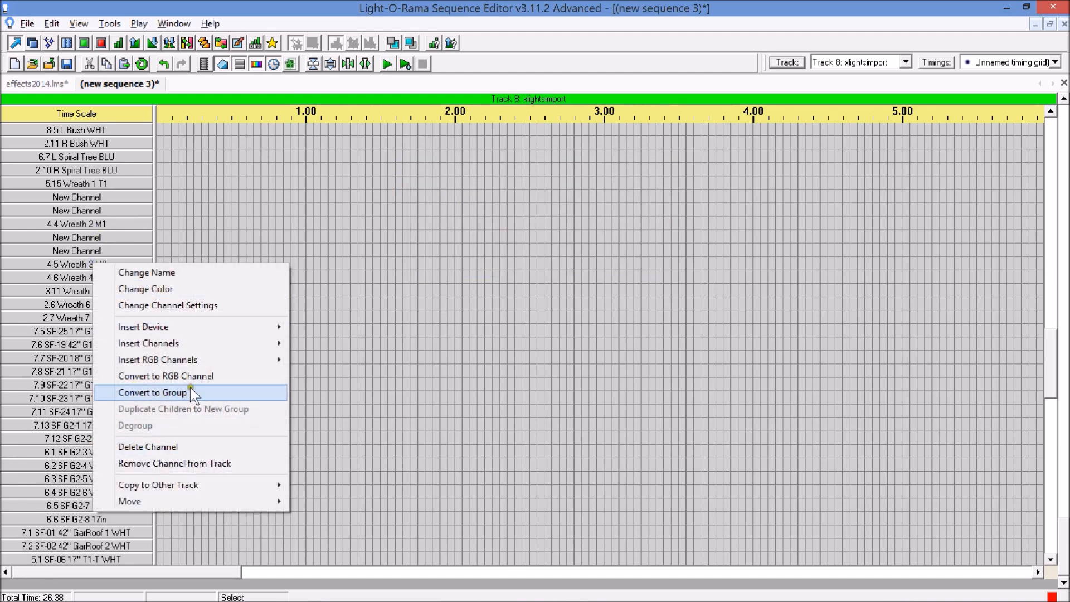
pyautogui.click(84, 274)
pyautogui.rightClick(89, 259)
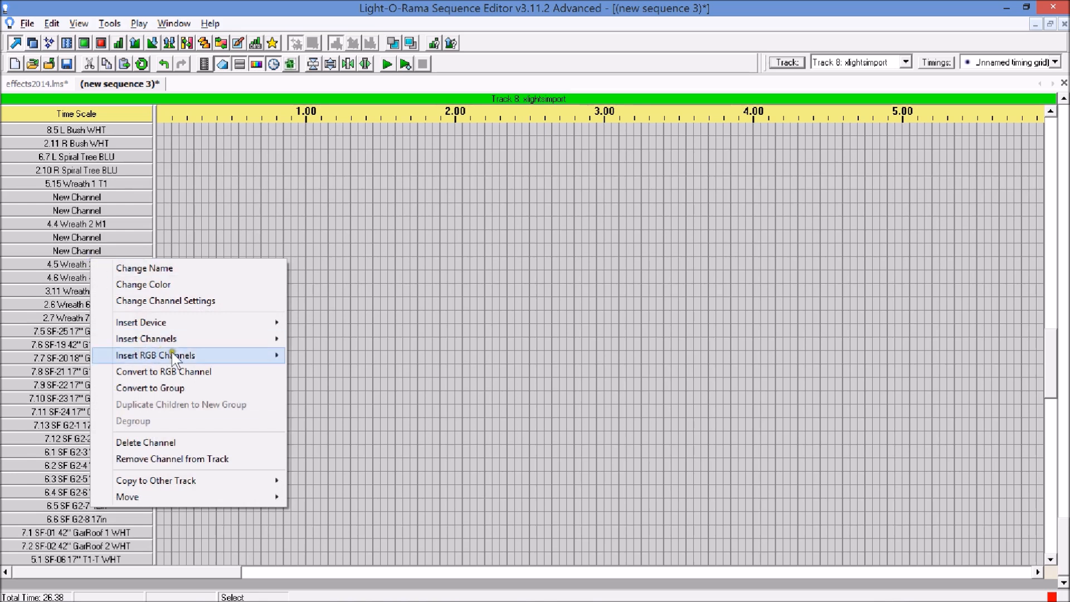
pyautogui.moveTo(181, 339)
pyautogui.click(375, 390)
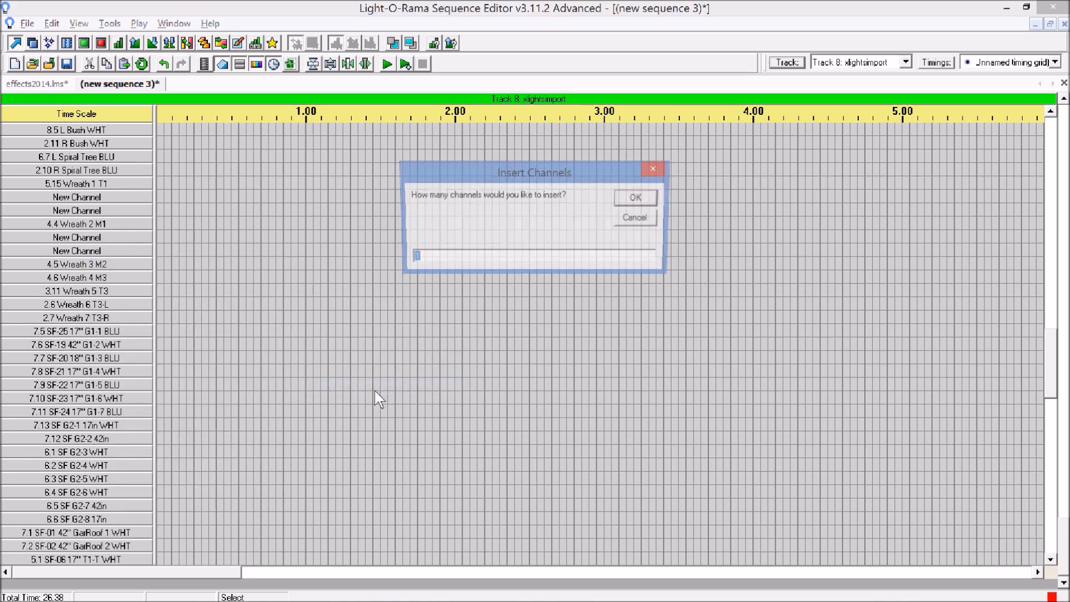
pyautogui.write('2')
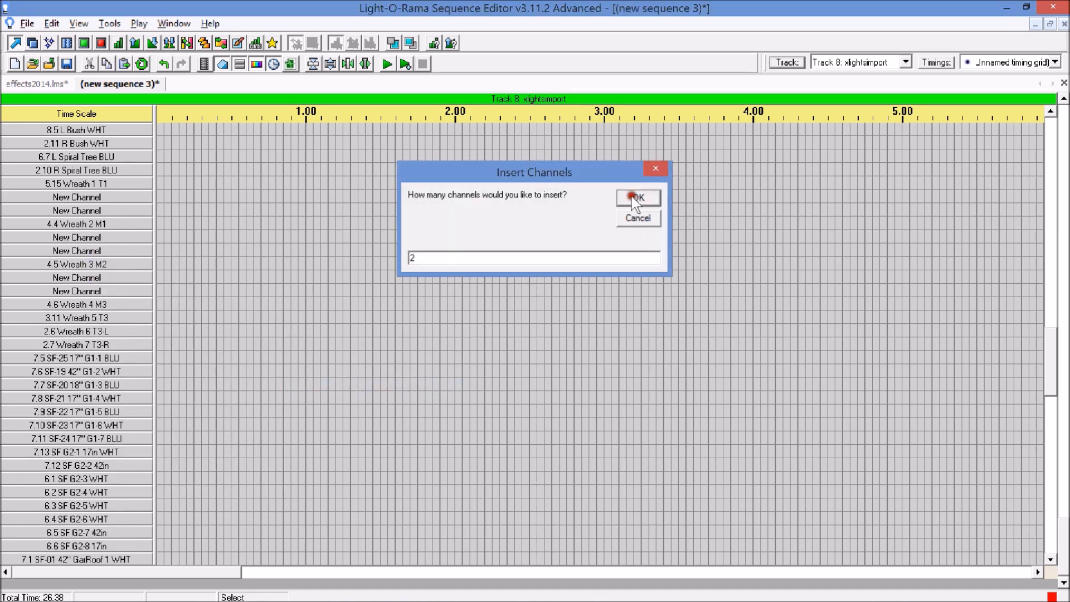
# Finish inserting 2 channels below 4.5 Wreath 3 M2, and open Effectseraseme.lms at the fully padded wreath channels of its xLightsImport track
pyautogui.click(632, 197)
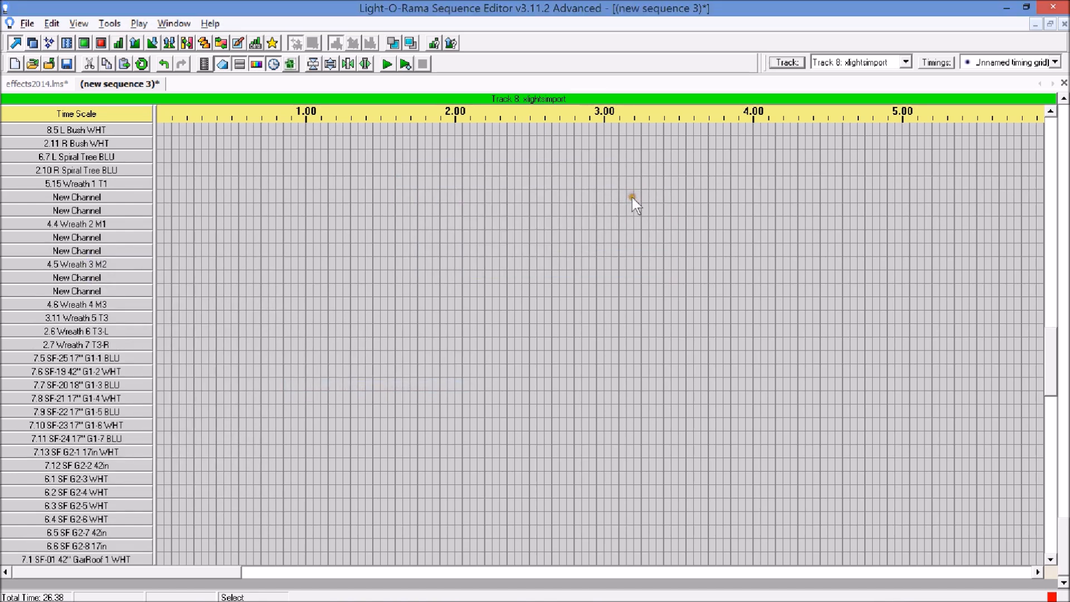
pyautogui.rightClick(82, 306)
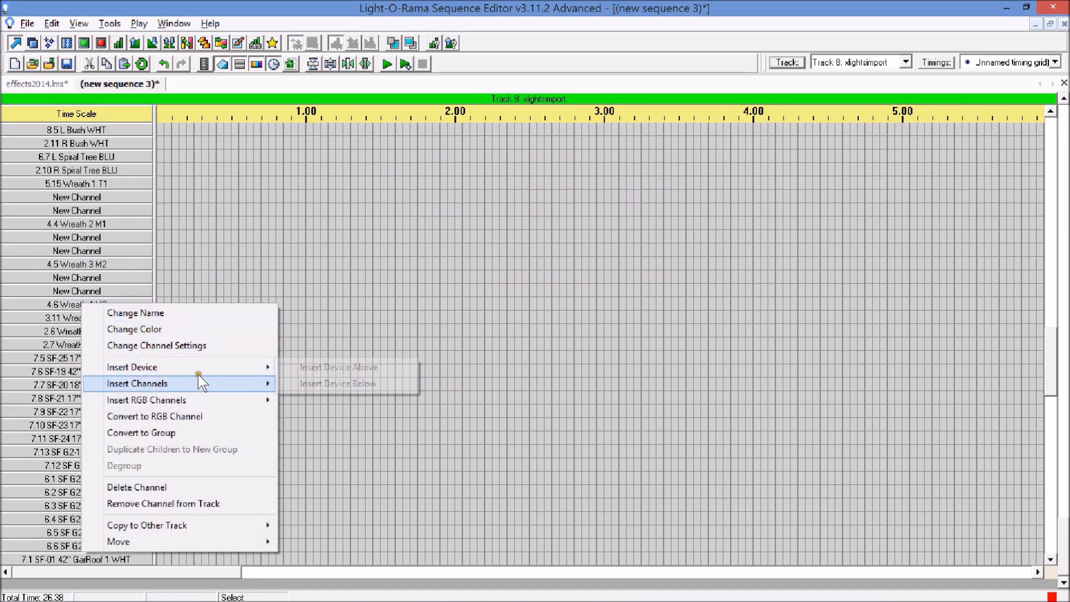
pyautogui.click(421, 316)
pyautogui.click(421, 316)
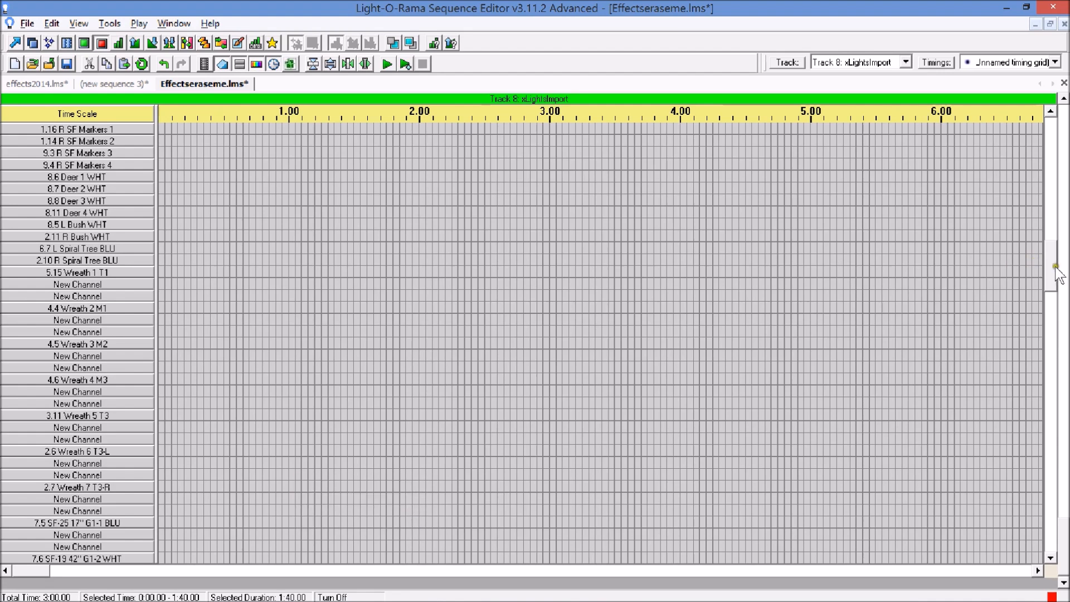
pyautogui.scroll(-1, 1049, 273)
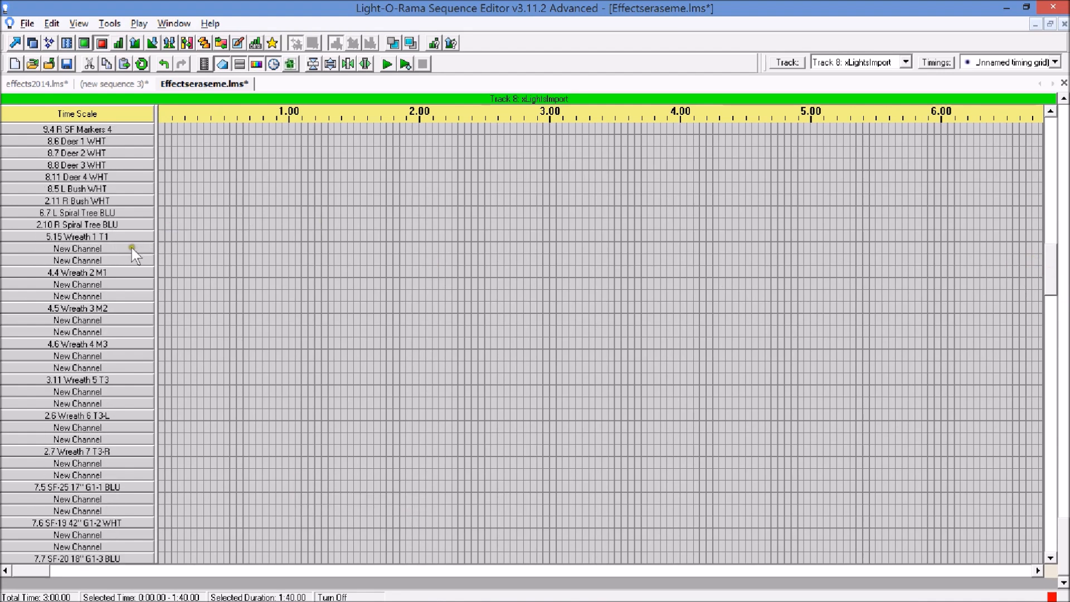
# In effects2014.lms, select the full rows of all BIGHOUSE RGB channels and copy their effects
pyautogui.click(42, 85)
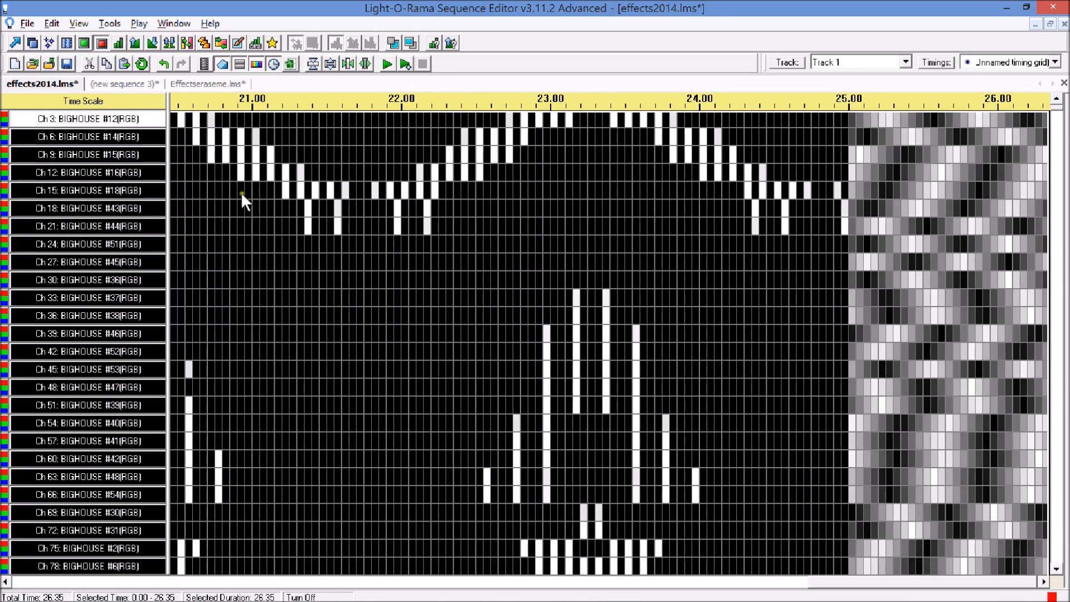
pyautogui.click(15, 43)
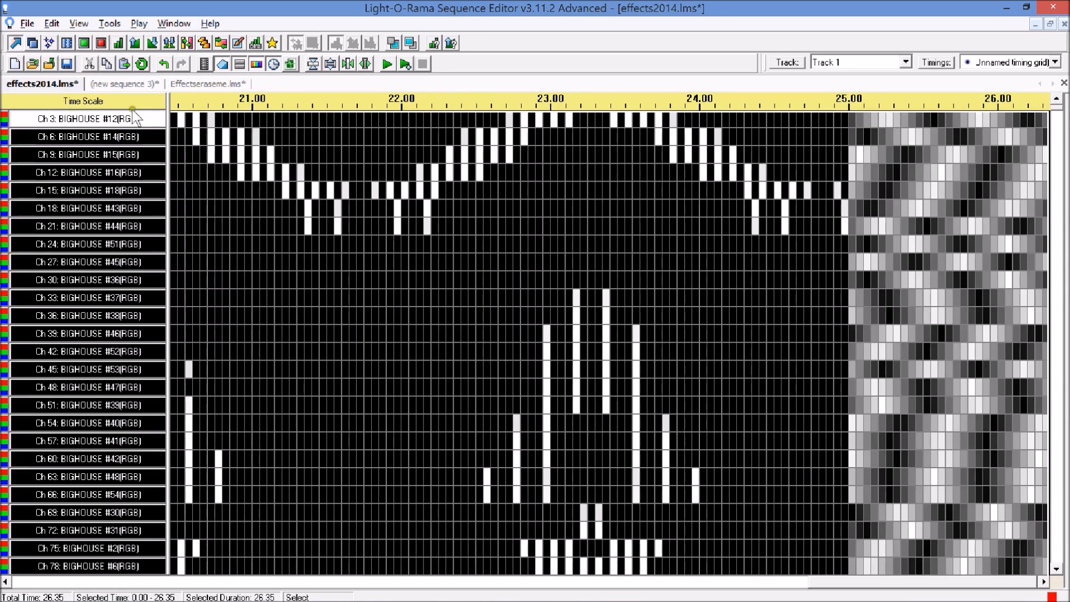
pyautogui.moveTo(171, 118)
pyautogui.mouseDown()
pyautogui.moveTo(199, 479)
pyautogui.moveTo(165, 534)
pyautogui.moveTo(162, 520)
pyautogui.moveTo(152, 584)
pyautogui.moveTo(170, 102)
pyautogui.moveTo(158, 443)
pyautogui.mouseUp()
pyautogui.rightClick(207, 363)
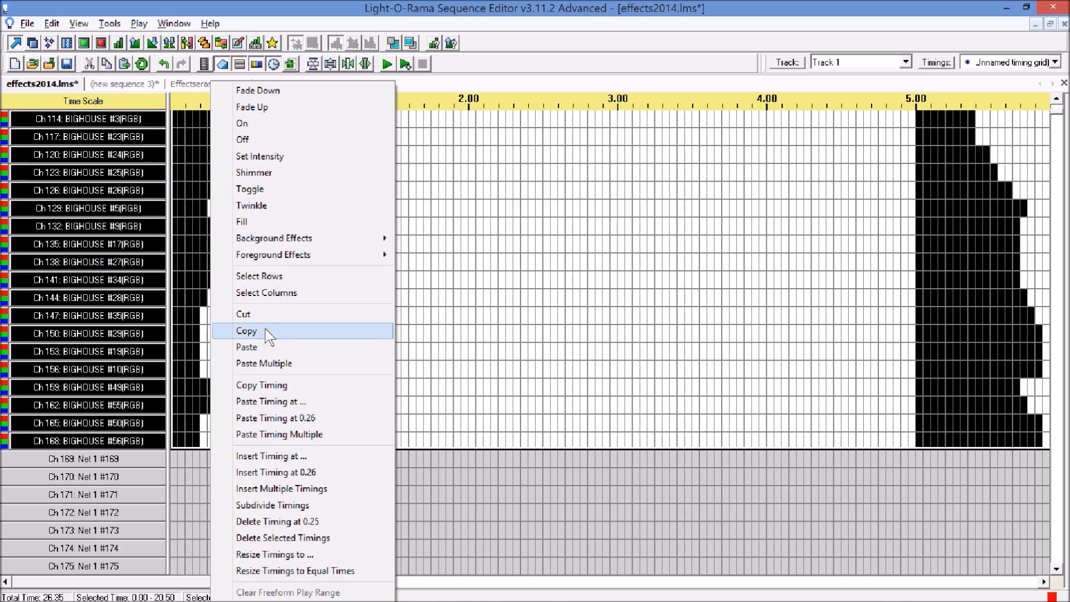
pyautogui.click(263, 277)
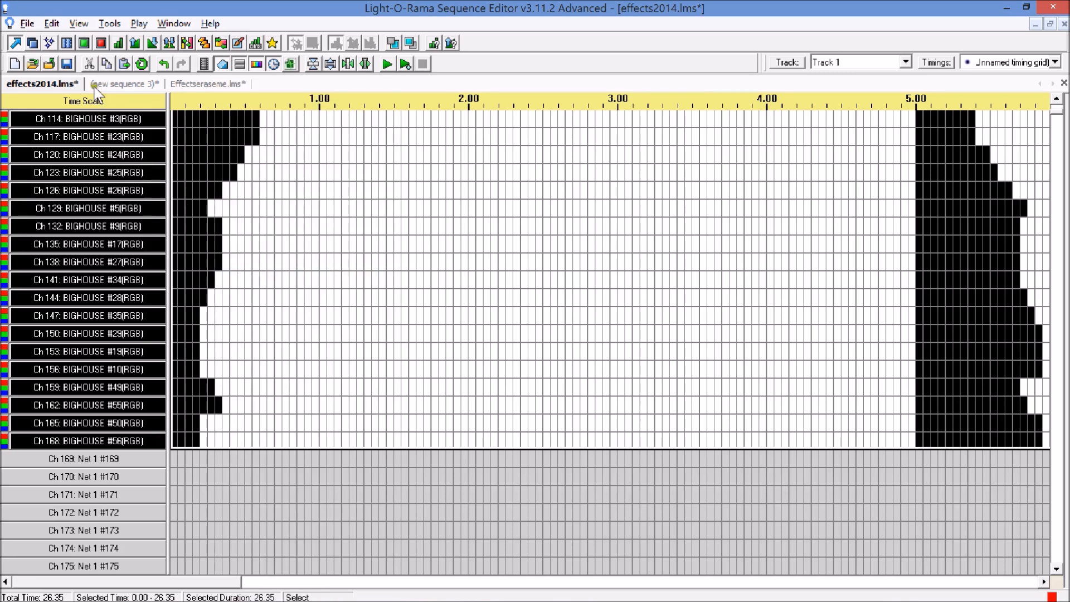
pyautogui.click(105, 60)
# Paste the effects at the start of 5.15 Wreath 1 T1 in Effectseraseme.lms, and show the same channels in Track 6: Tricks
pyautogui.click(188, 85)
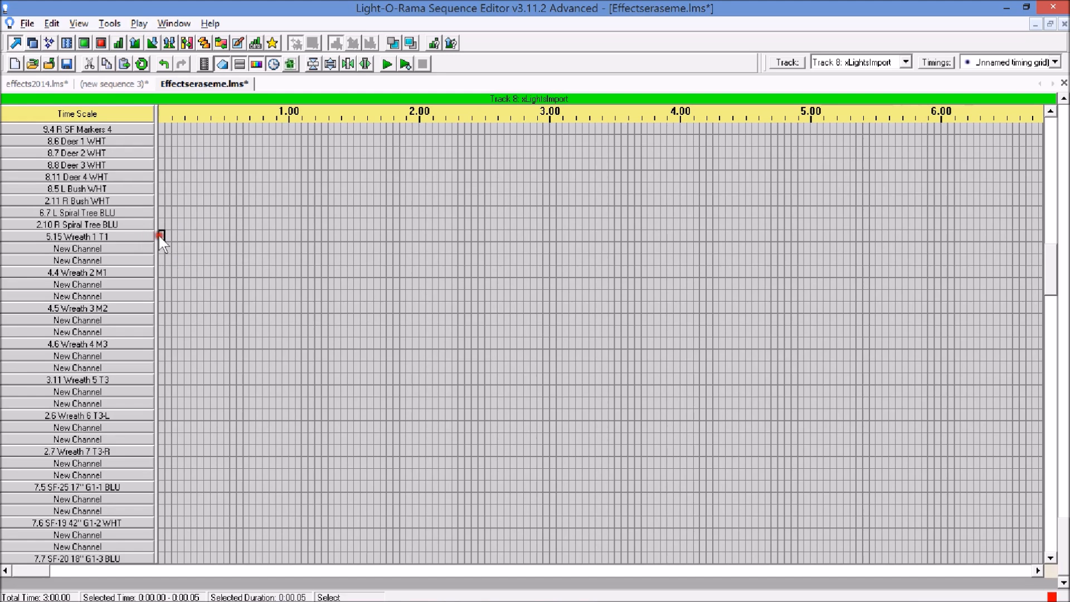
pyautogui.click(123, 65)
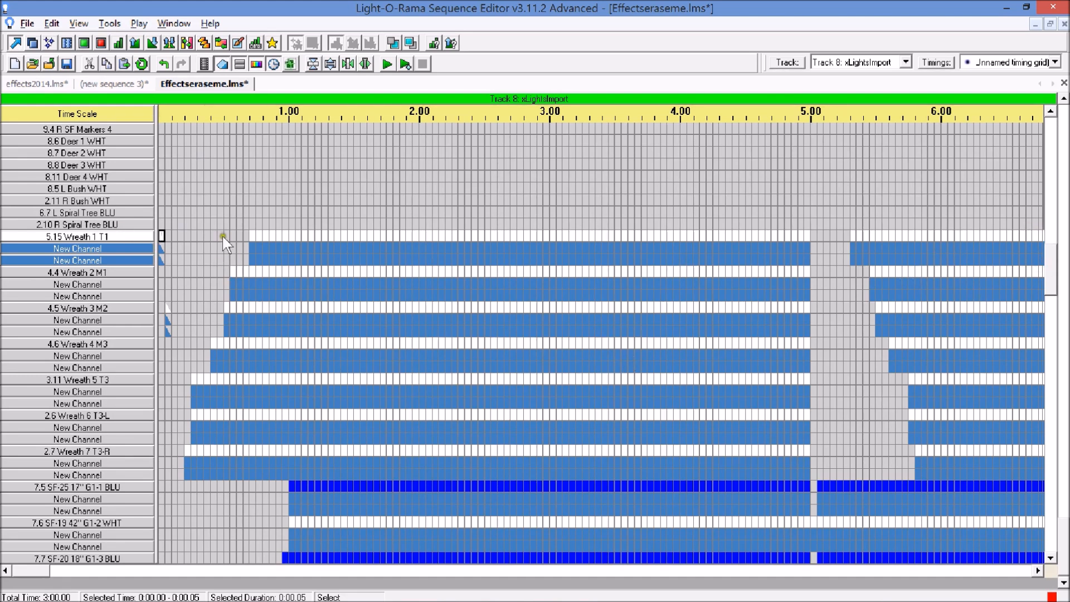
pyautogui.click(907, 62)
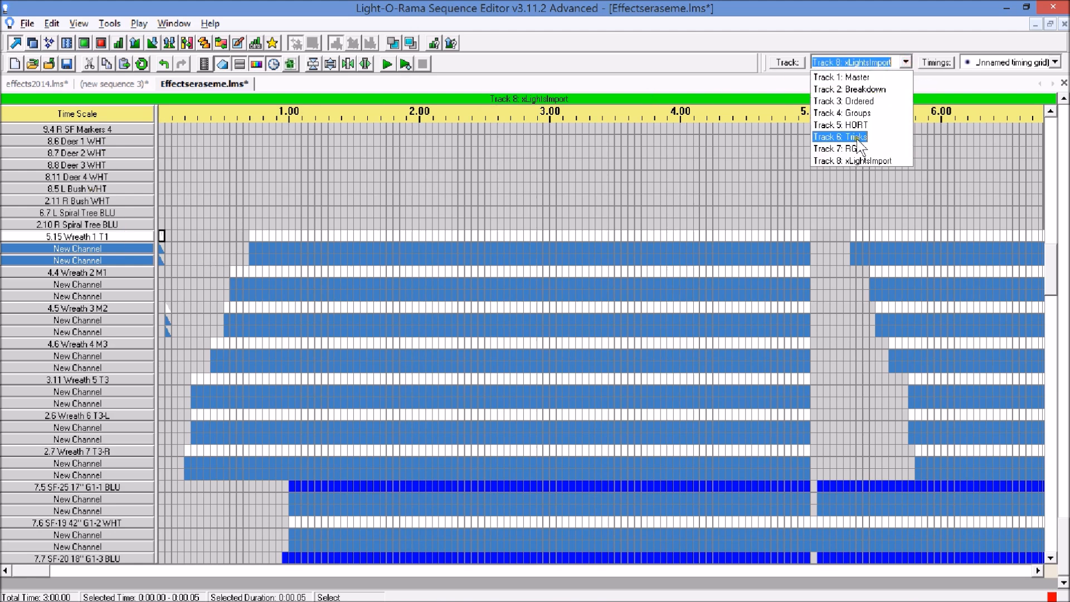
pyautogui.click(858, 137)
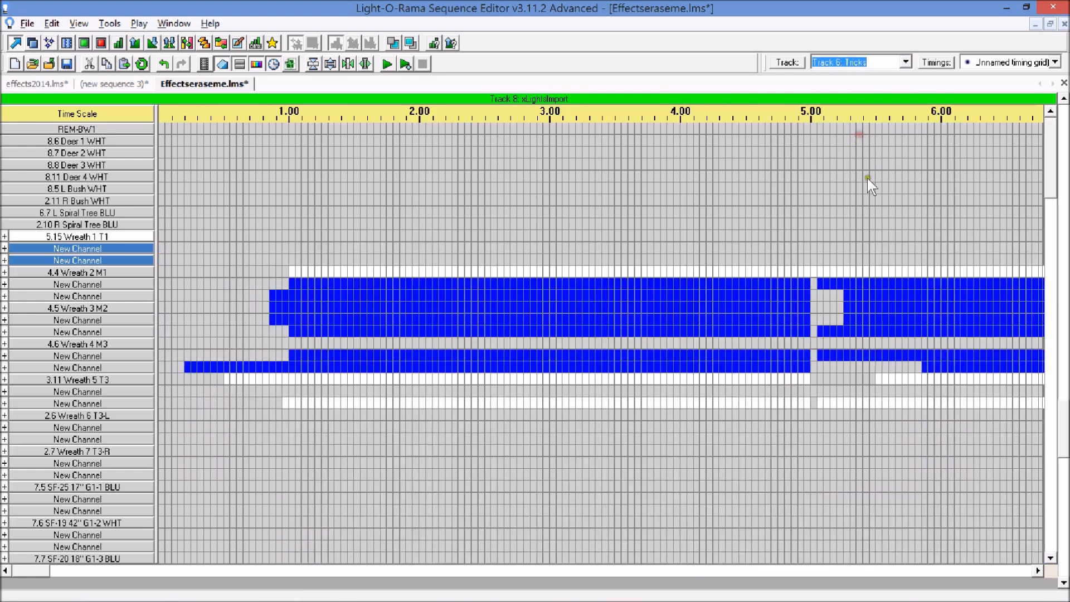
pyautogui.moveTo(1040, 180); pyautogui.dragTo(1041, 379)
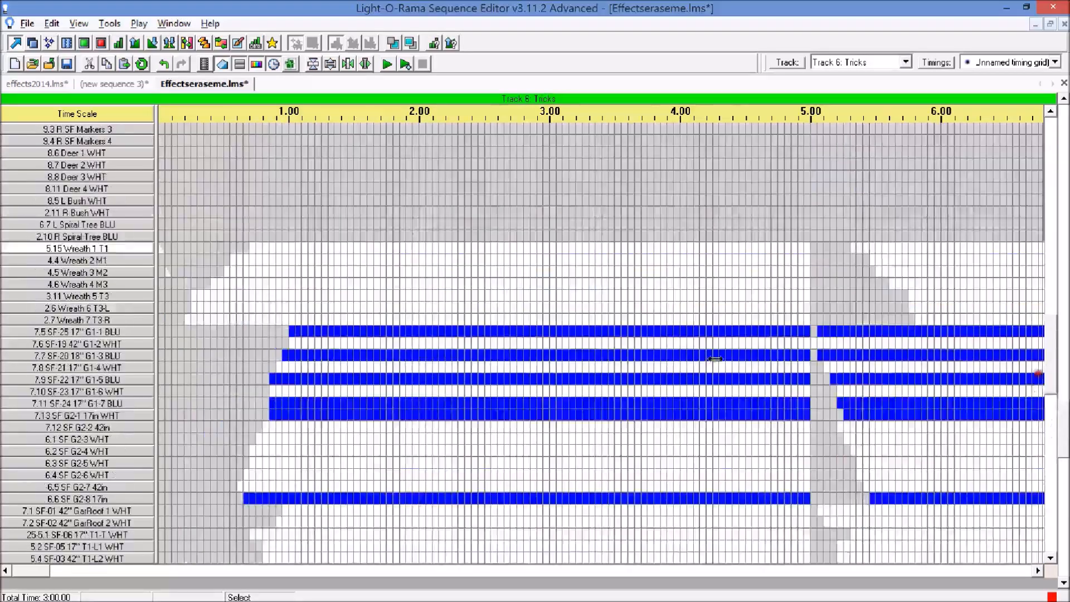
pyautogui.click(195, 229)
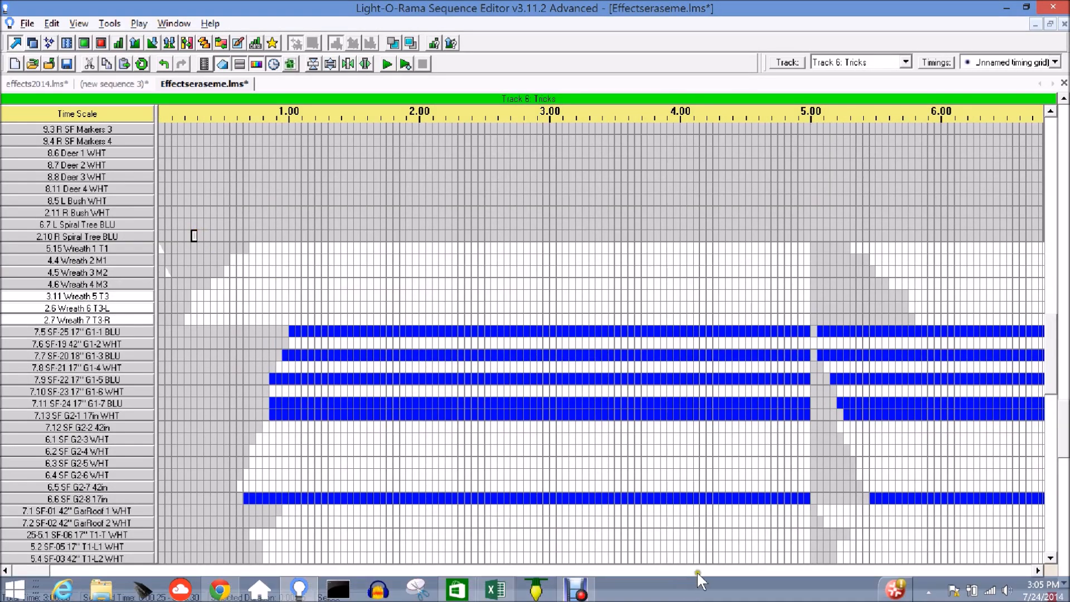
# Mute the system sound and open the sequence's animation with night time simulated, widened to show the whole house
pyautogui.click(1007, 591)
pyautogui.click(1006, 506)
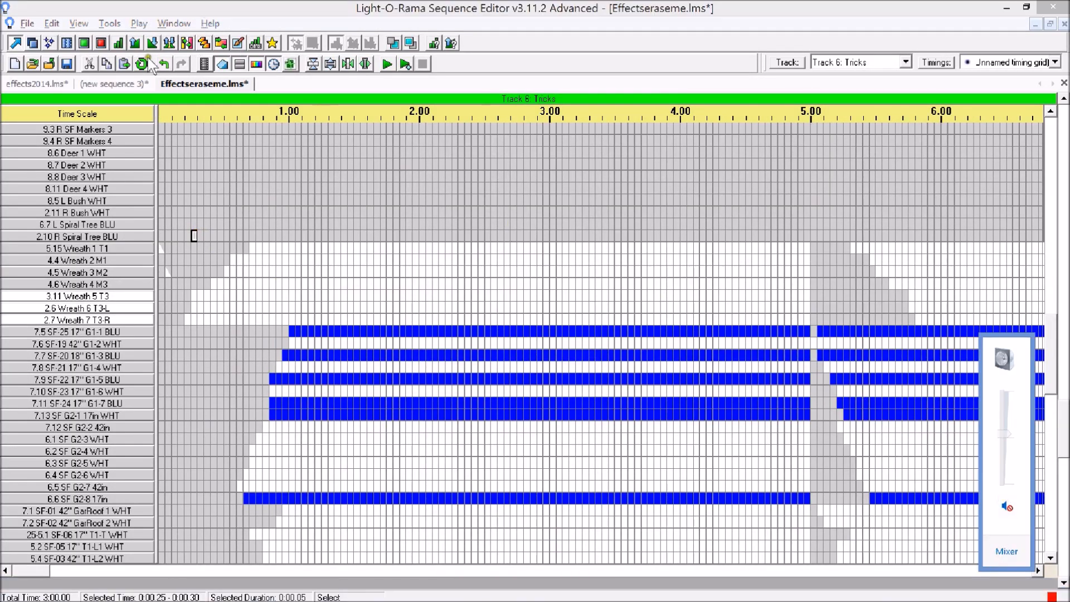
pyautogui.click(200, 63)
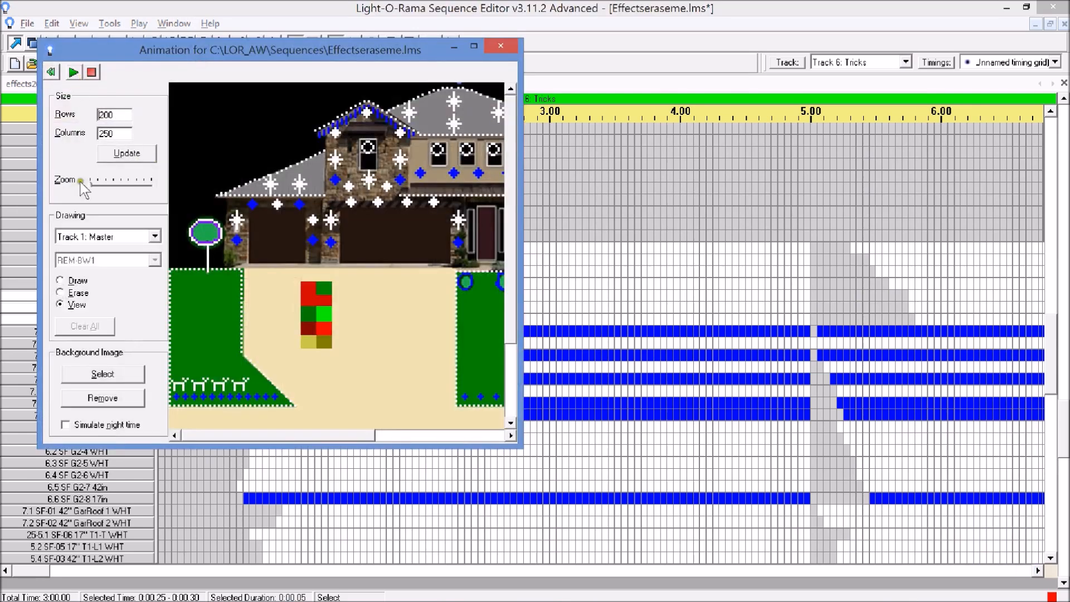
pyautogui.moveTo(98, 186)
pyautogui.mouseDown()
pyautogui.moveTo(165, 192)
pyautogui.moveTo(78, 185)
pyautogui.mouseUp()
pyautogui.click(122, 426)
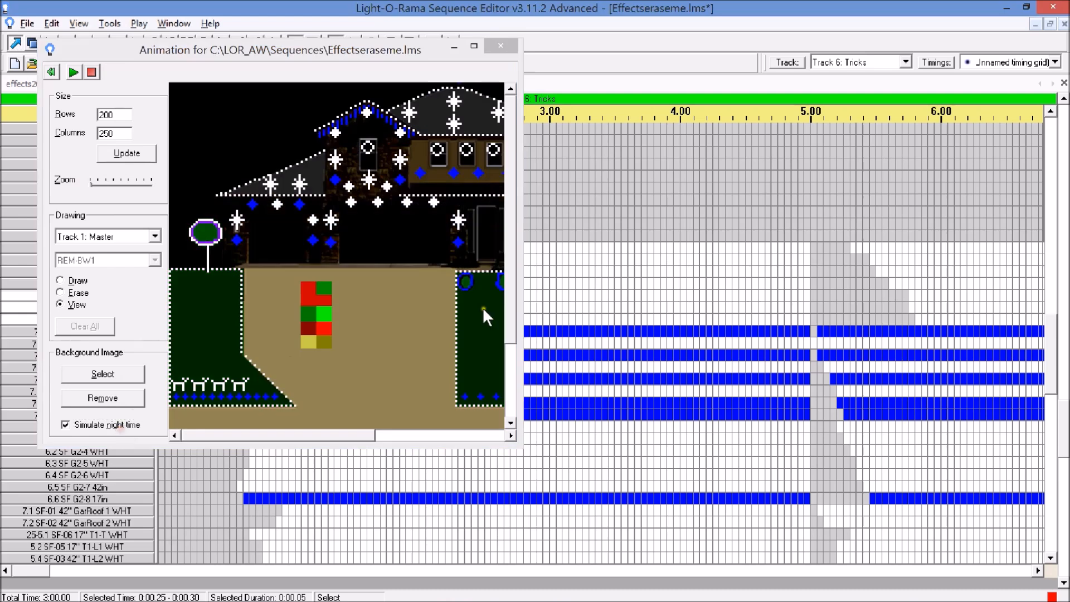
pyautogui.moveTo(521, 304); pyautogui.dragTo(741, 304)
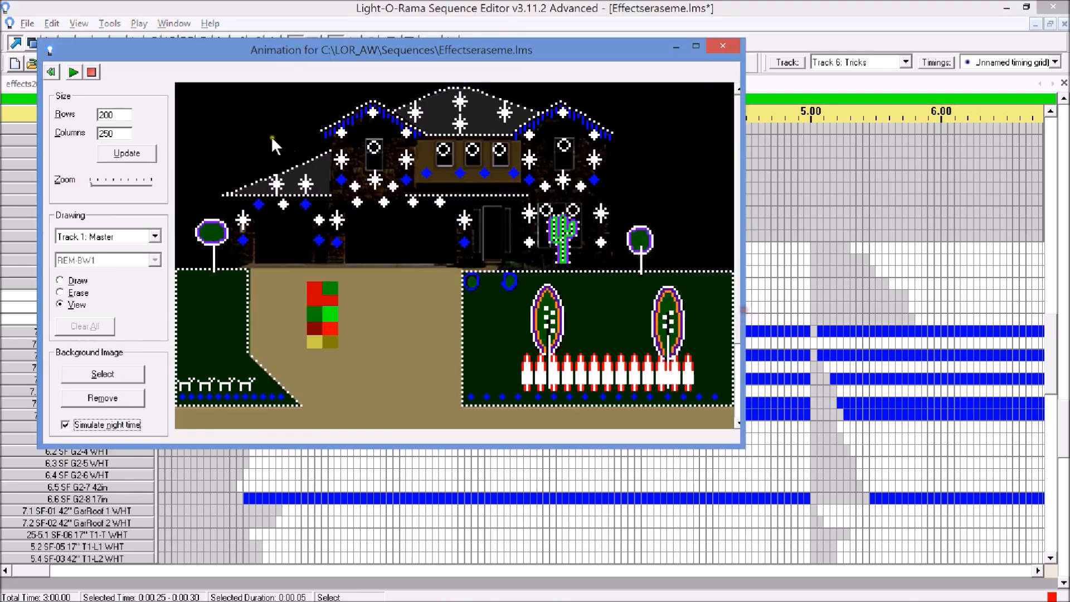
# Play the animation to review the imported effects on the house, stop the playback and close the animation window
pyautogui.click(74, 72)
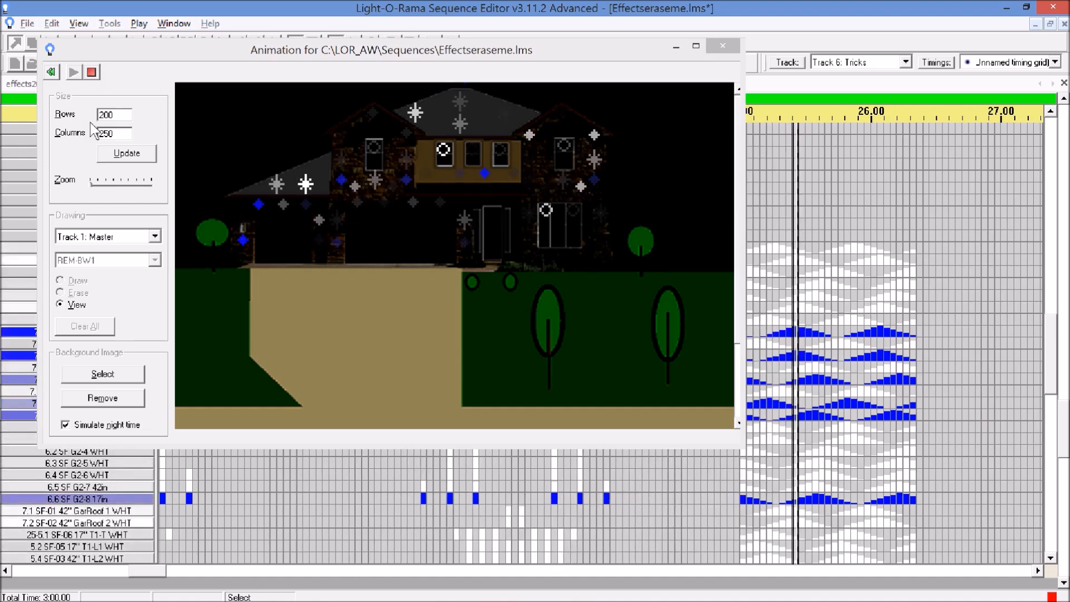
pyautogui.click(92, 72)
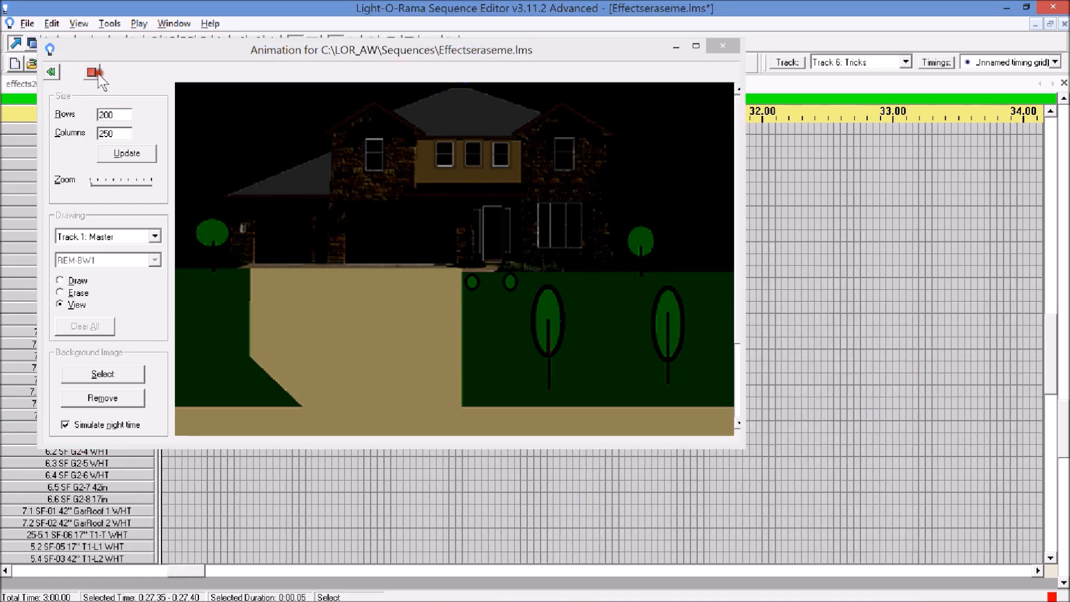
pyautogui.click(723, 45)
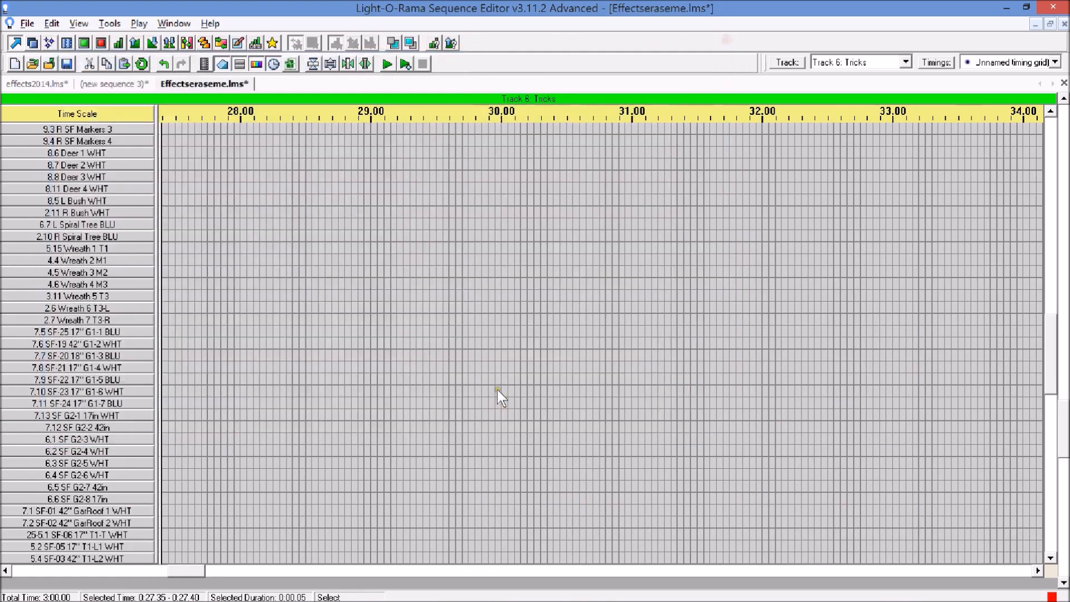
# In the Tricks track, select the effects from 5.15 Wreath 1 T1 down to 2.12 SF T3 Col-R2, between 0:15.25 and 0:16.10
pyautogui.moveTo(198, 565); pyautogui.dragTo(113, 567)
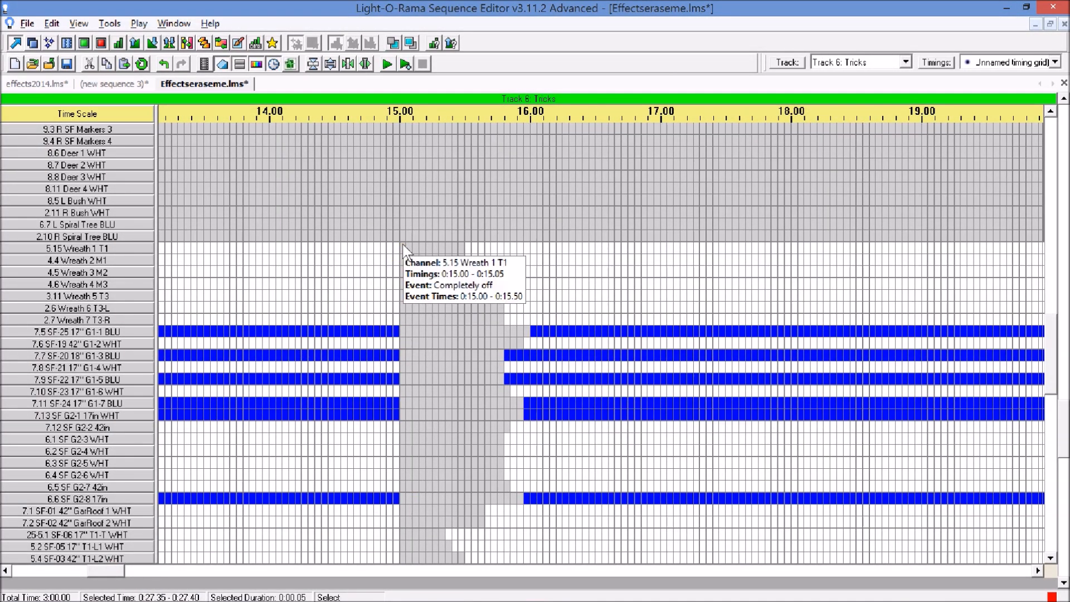
pyautogui.click(1046, 212)
pyautogui.moveTo(1050, 267); pyautogui.dragTo(1055, 106)
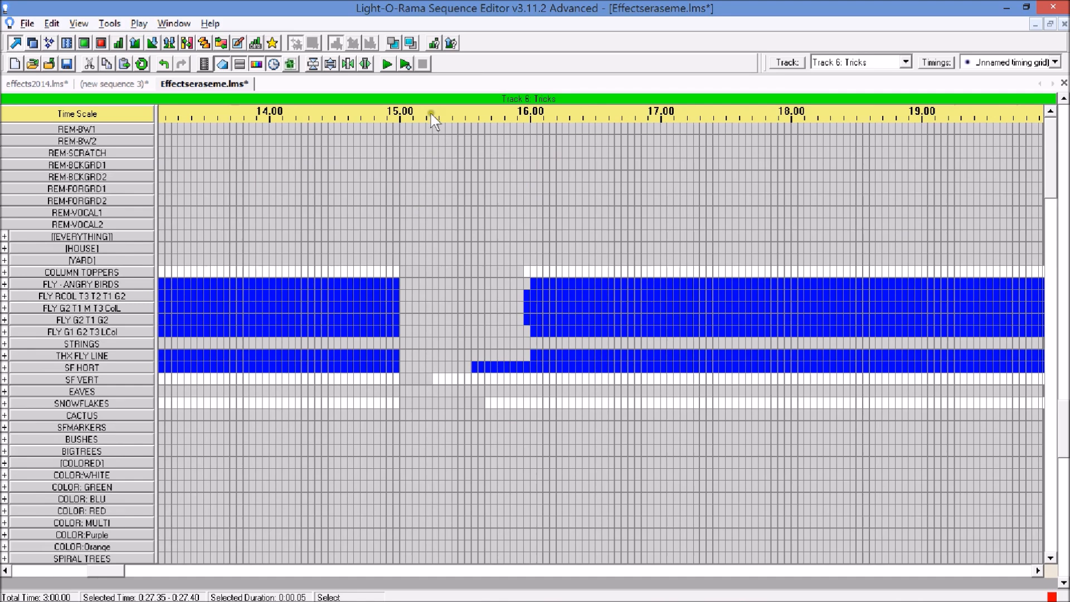
pyautogui.moveTo(431, 114); pyautogui.dragTo(672, 119)
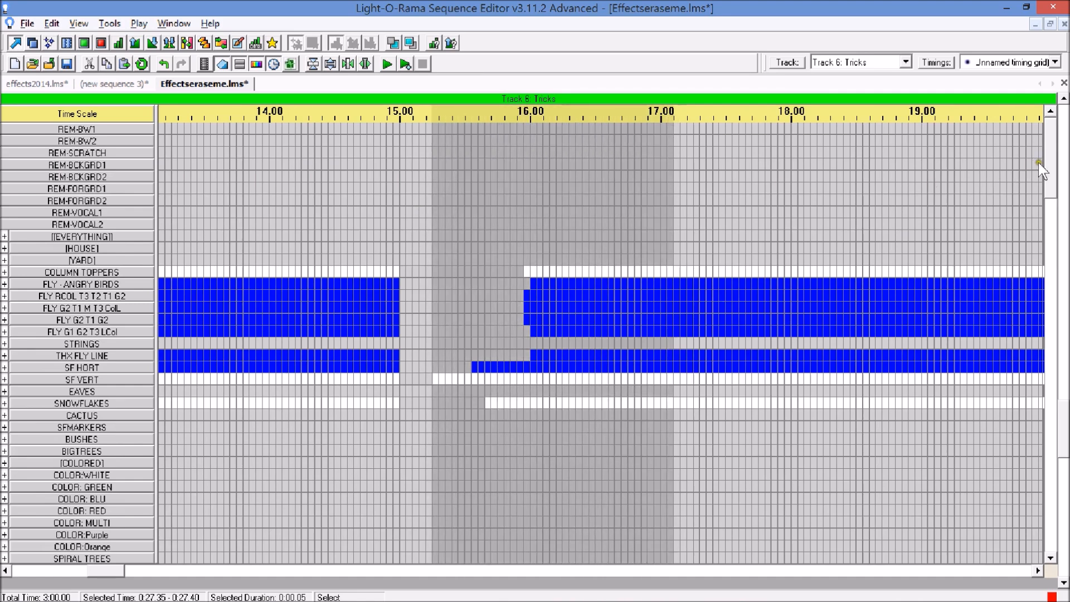
pyautogui.scroll(-15, 1038, 162)
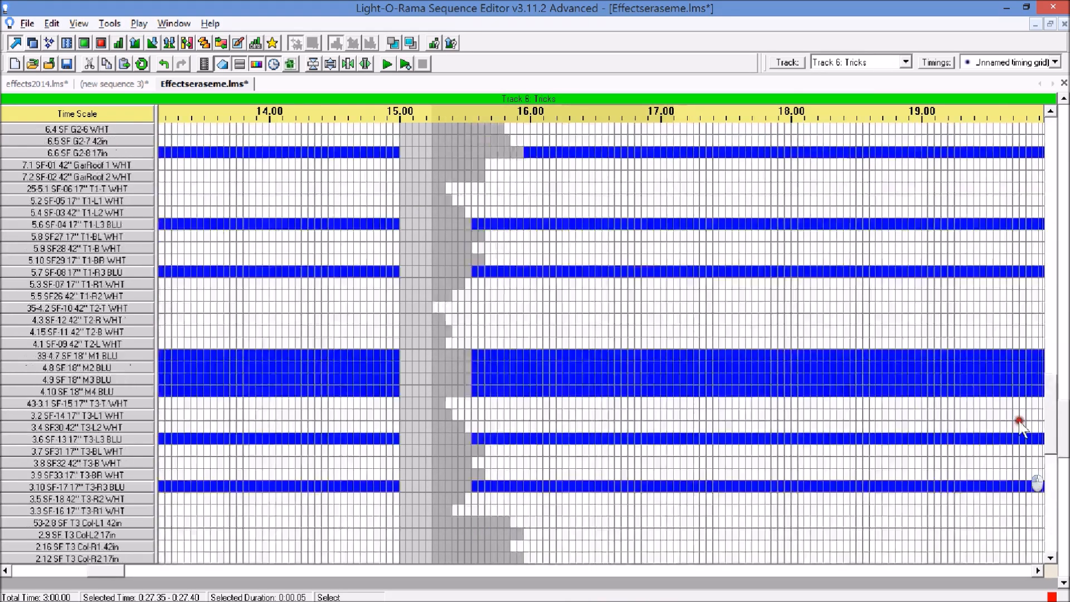
pyautogui.scroll(10, 1022, 424)
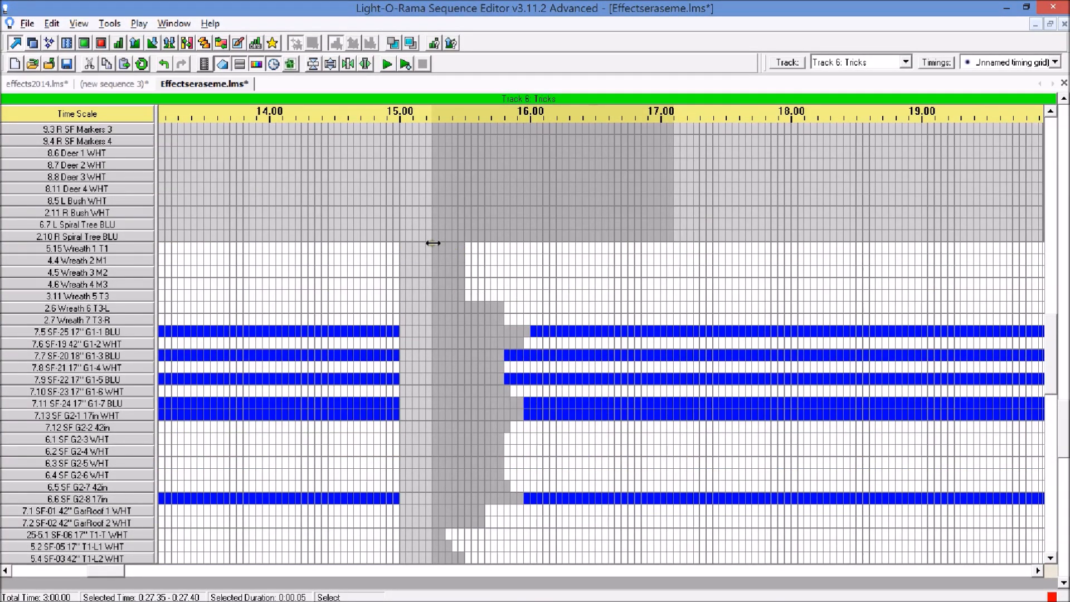
pyautogui.moveTo(433, 242); pyautogui.dragTo(540, 390)
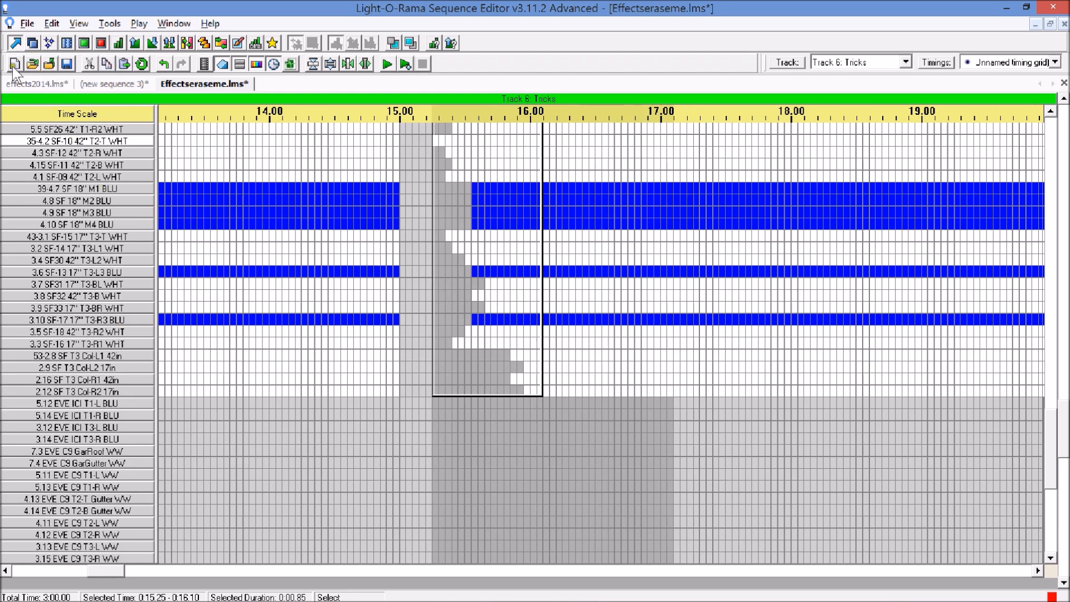
# Open the recent sequence STORMS2013_AW_BatmanSmells.lms and switch it to Track 6: Tricks
pyautogui.click(31, 22)
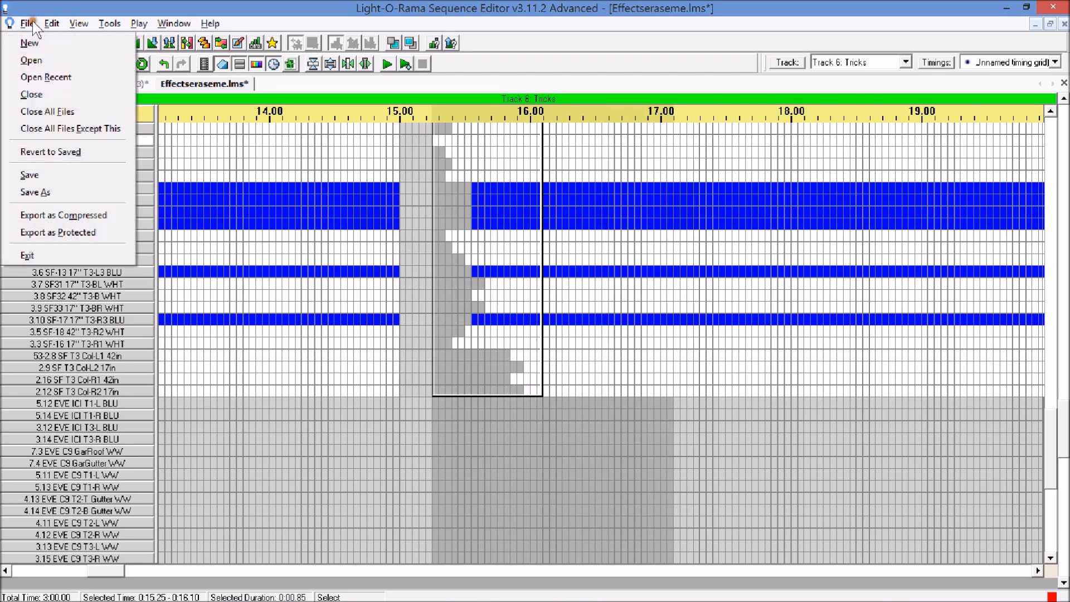
pyautogui.click(35, 77)
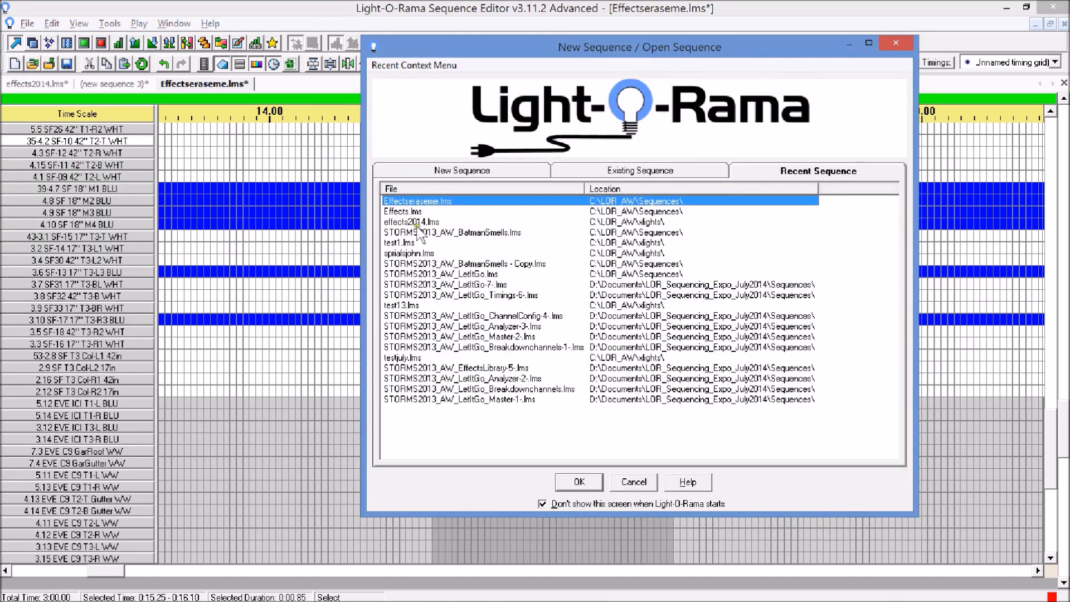
pyautogui.doubleClick(419, 232)
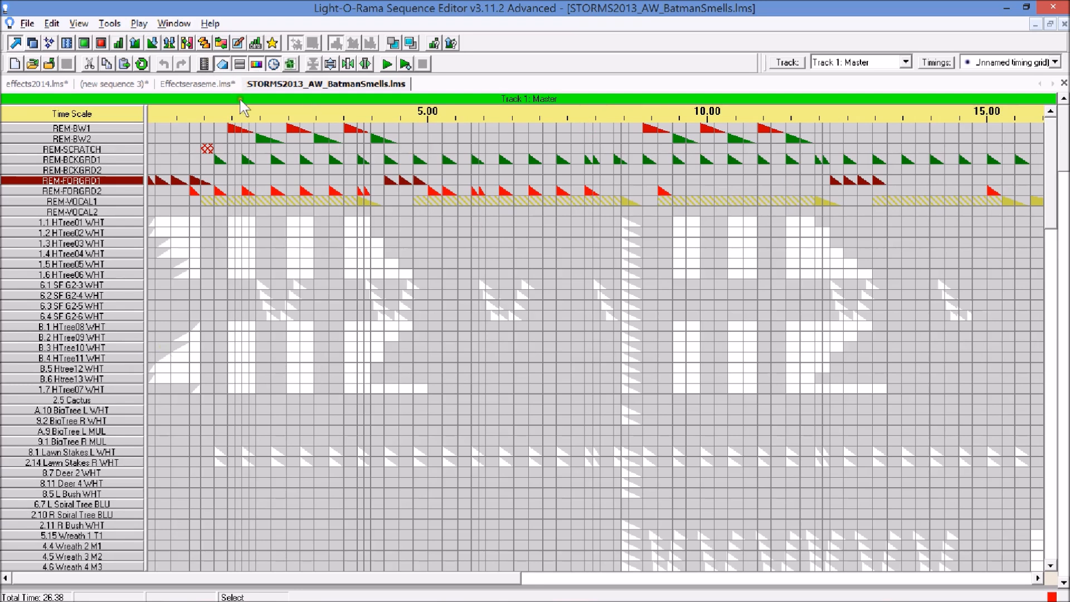
pyautogui.click(902, 63)
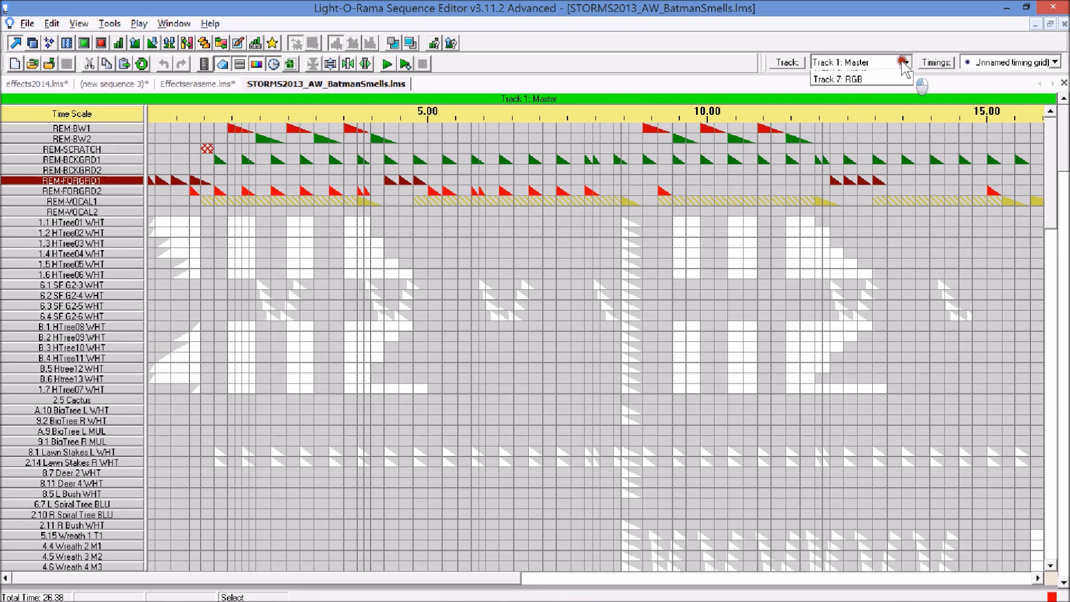
pyautogui.click(862, 138)
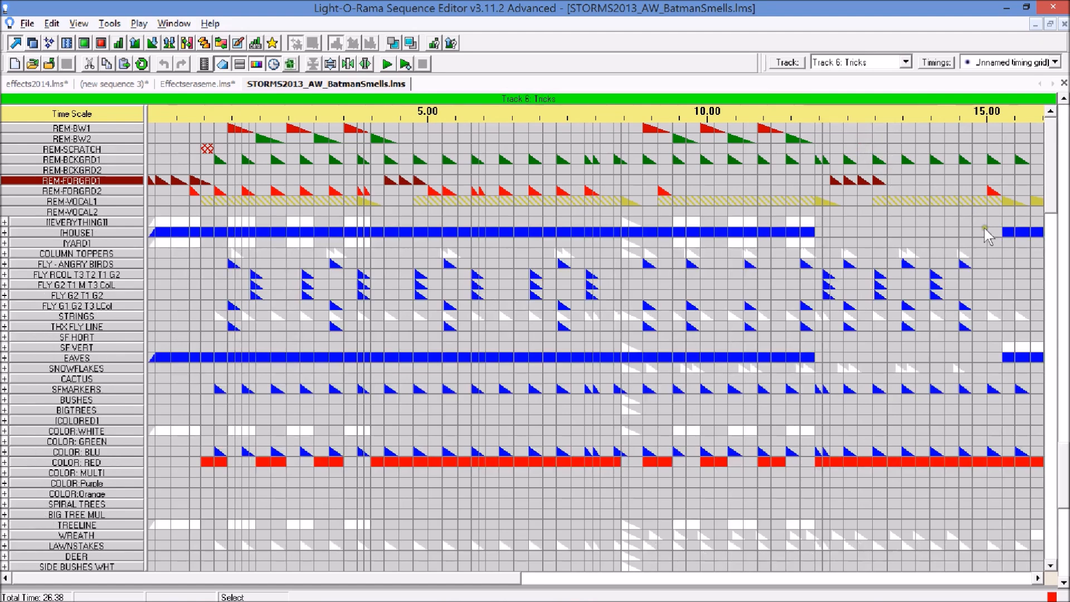
# Set the paste mode to Stretch to Fit and paste the copied effects from 5.15 Wreath 1 T1 downward, between 0.13 and 1.93
pyautogui.scroll(-10, 1040, 239)
pyautogui.scroll(-10, 1040, 304)
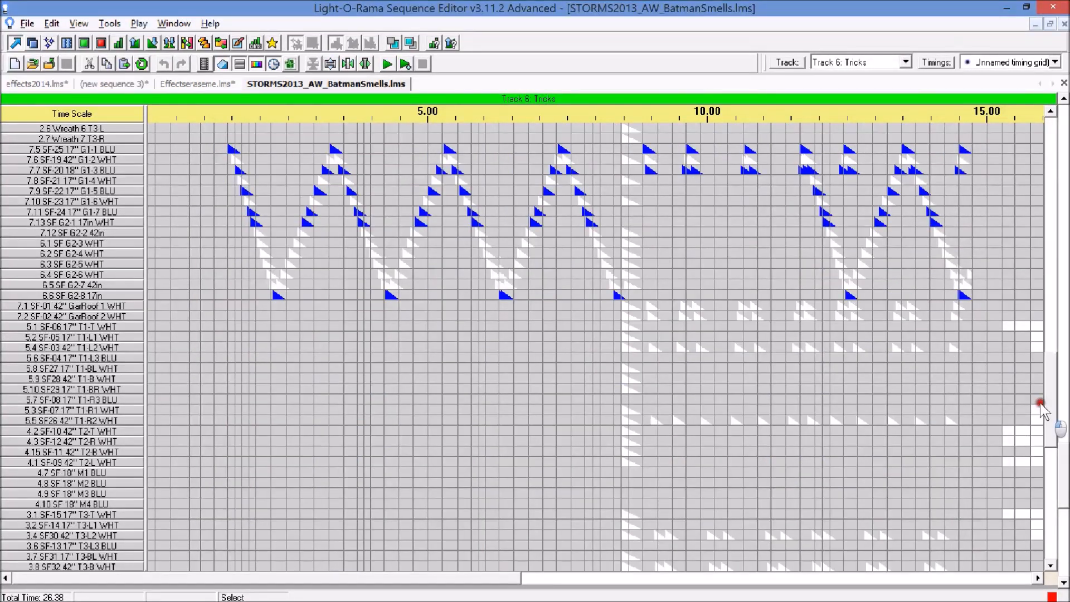
pyautogui.scroll(-1, 1042, 410)
pyautogui.scroll(4, 1044, 415)
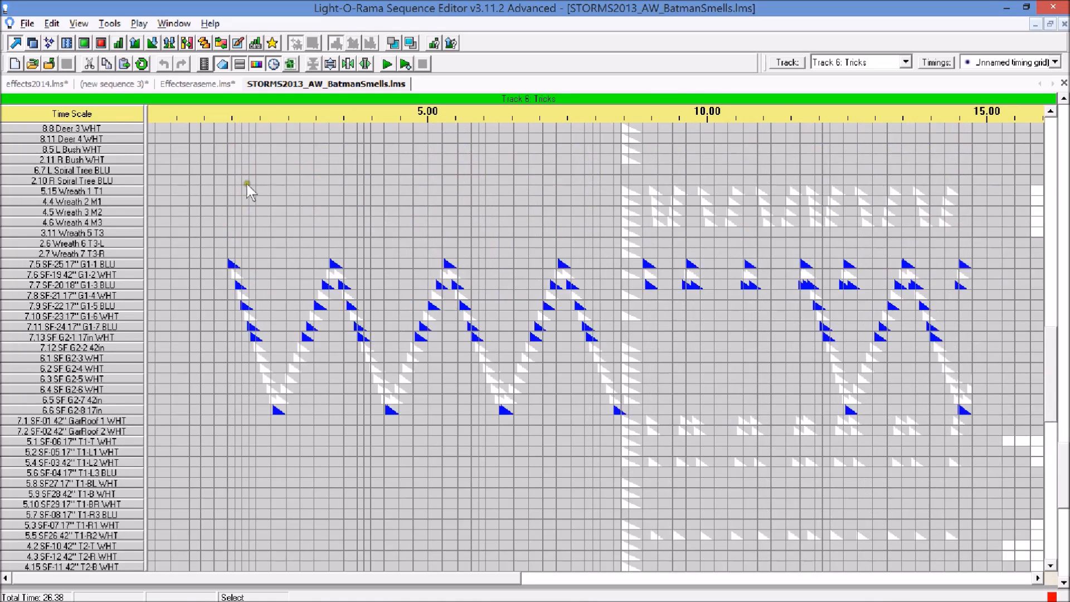
pyautogui.moveTo(162, 190); pyautogui.dragTo(255, 187)
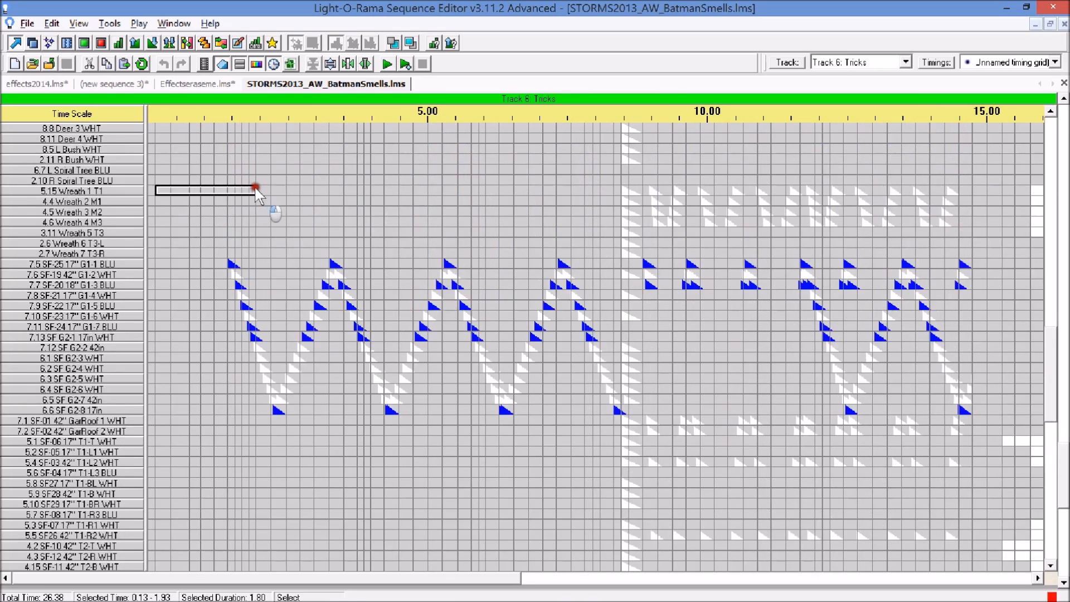
pyautogui.click(52, 23)
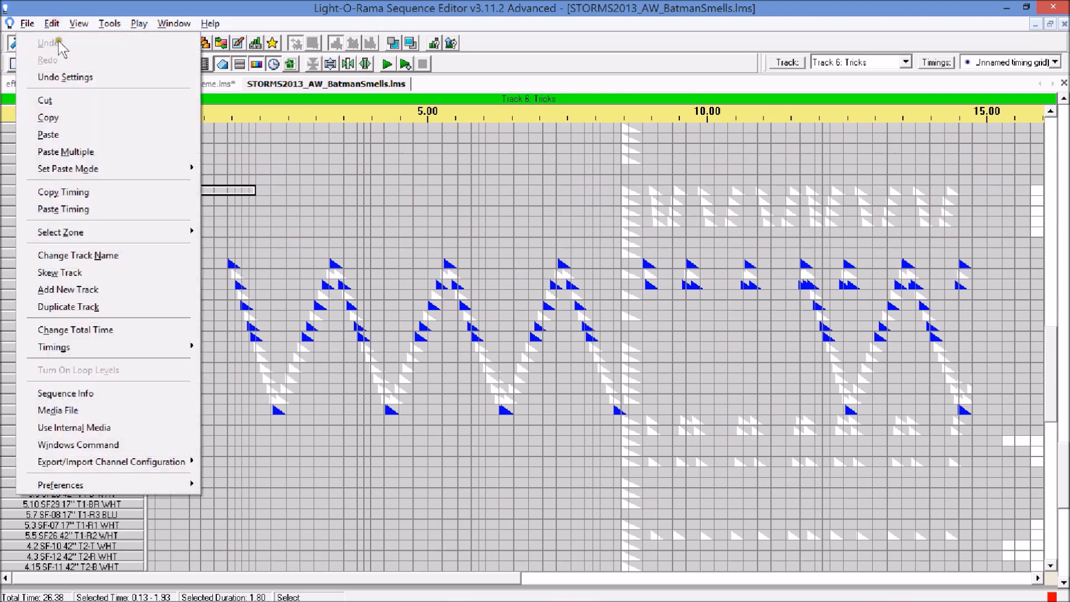
pyautogui.moveTo(81, 177)
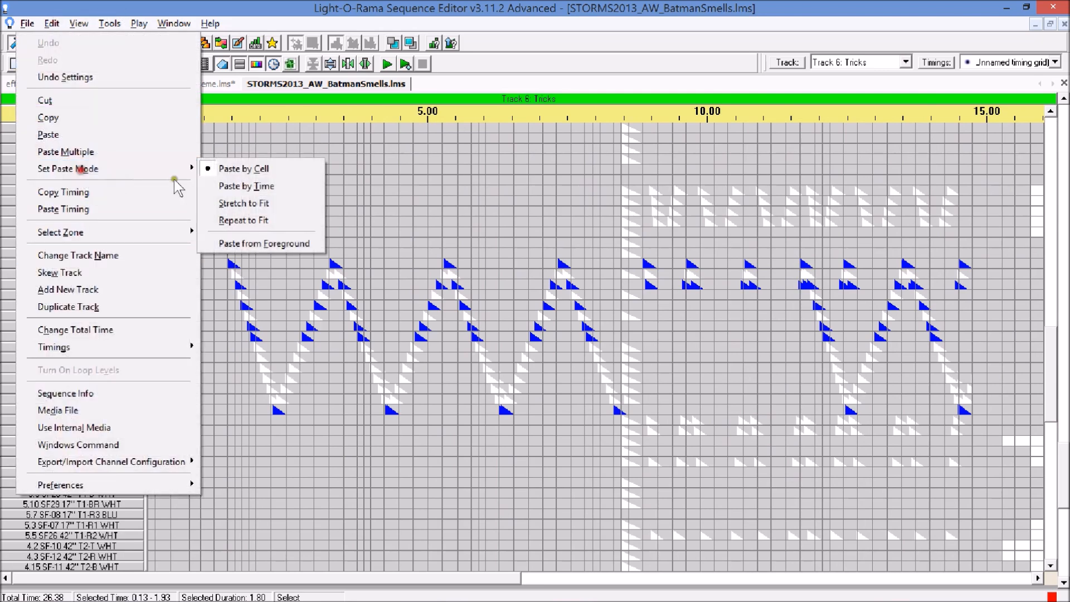
pyautogui.click(234, 204)
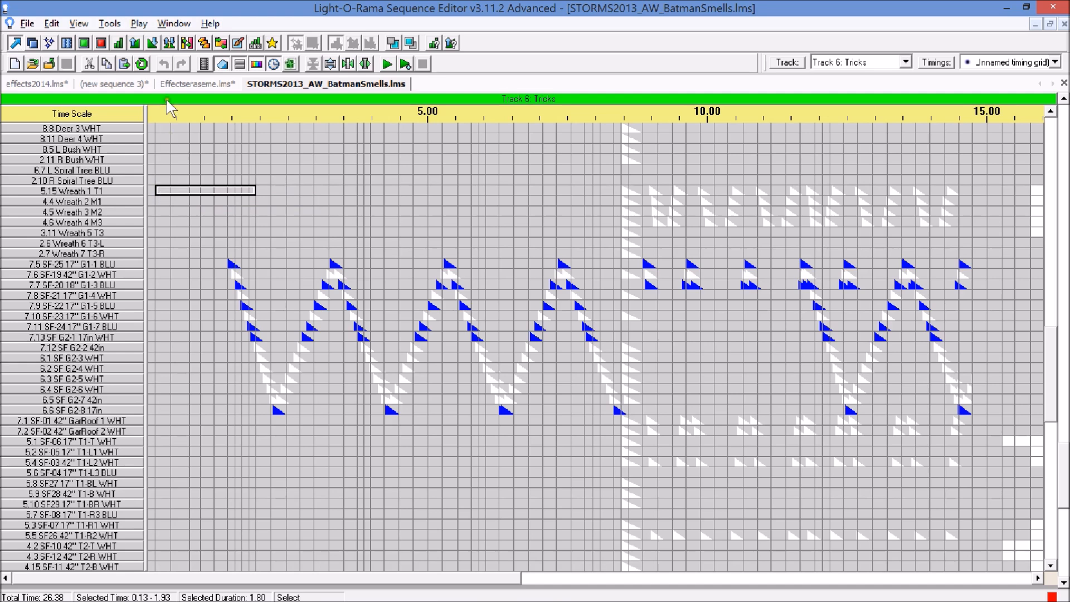
pyautogui.click(124, 64)
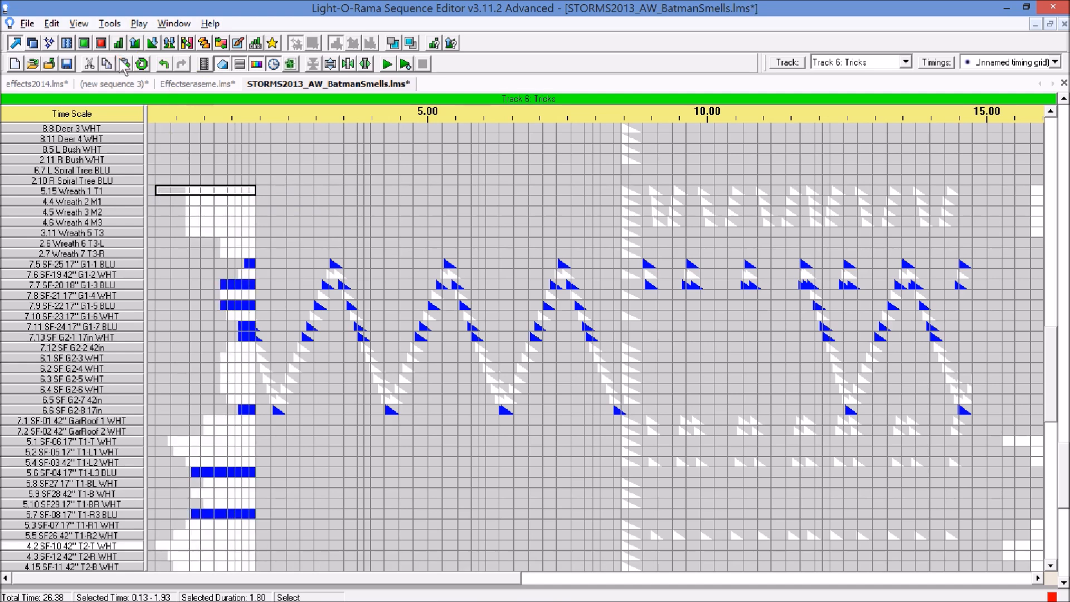
# Play the pasted effects in the sequence's animation, stop the playback and close the animation window
pyautogui.click(222, 64)
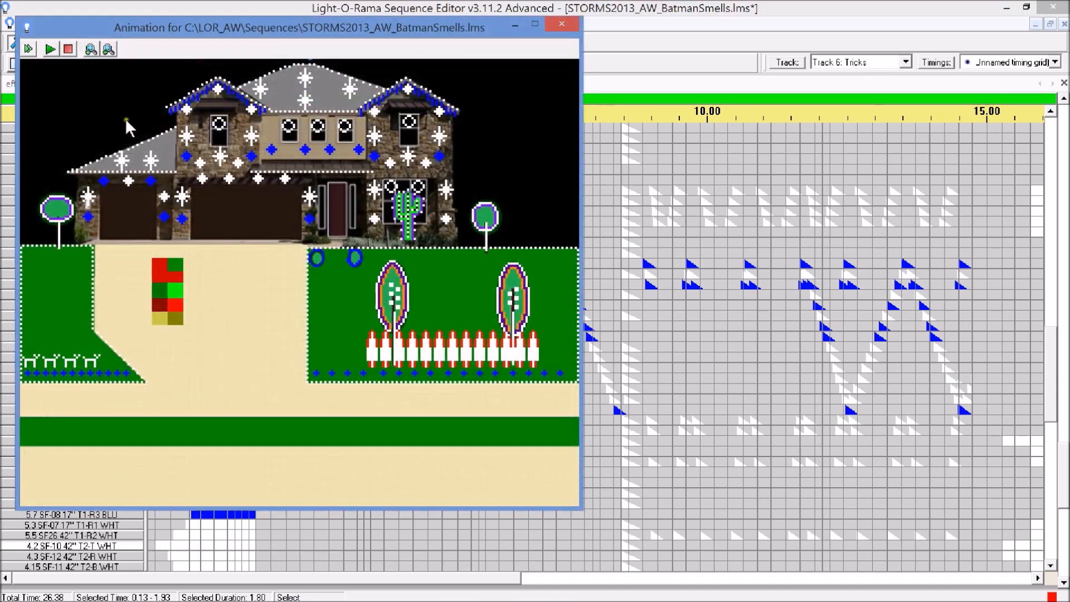
pyautogui.click(51, 51)
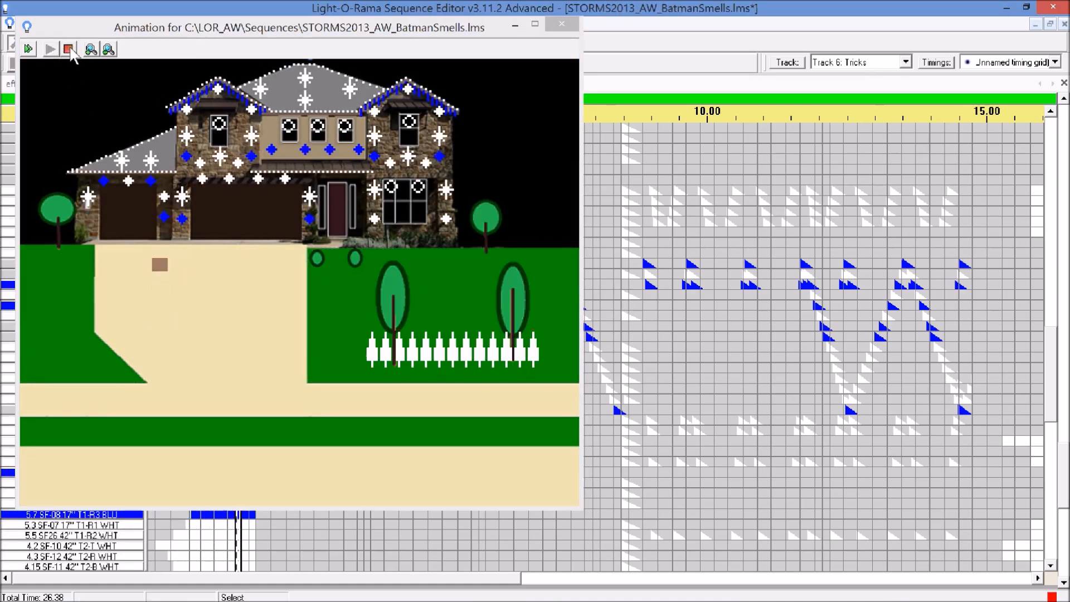
pyautogui.click(69, 50)
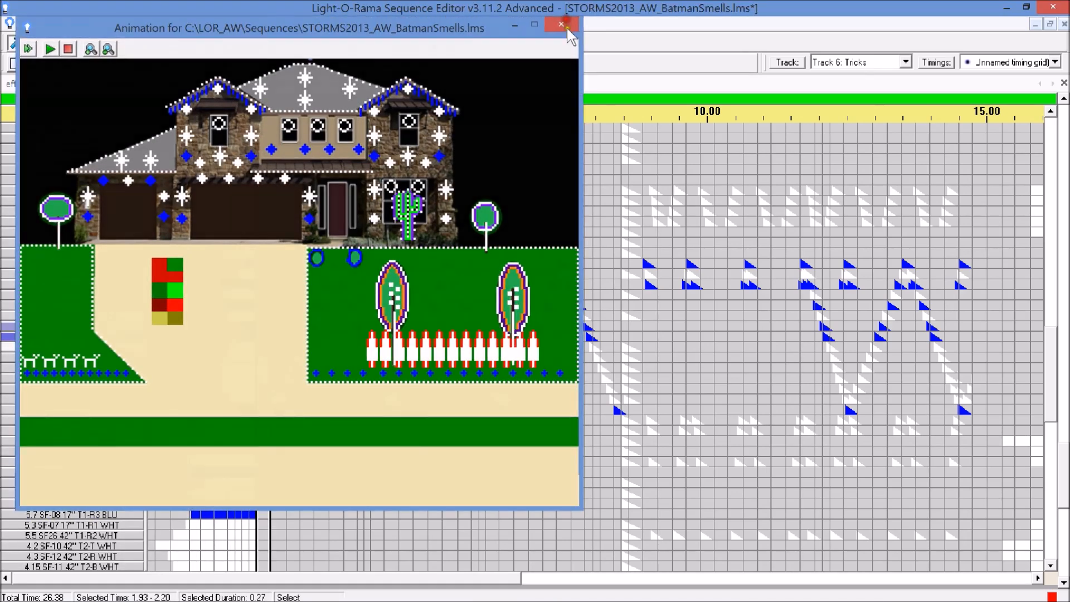
pyautogui.click(562, 24)
# Undo the paste and close STORMS2013_AW_BatmanSmells.lms without saving it
pyautogui.hotkey('ctrl', 'z')
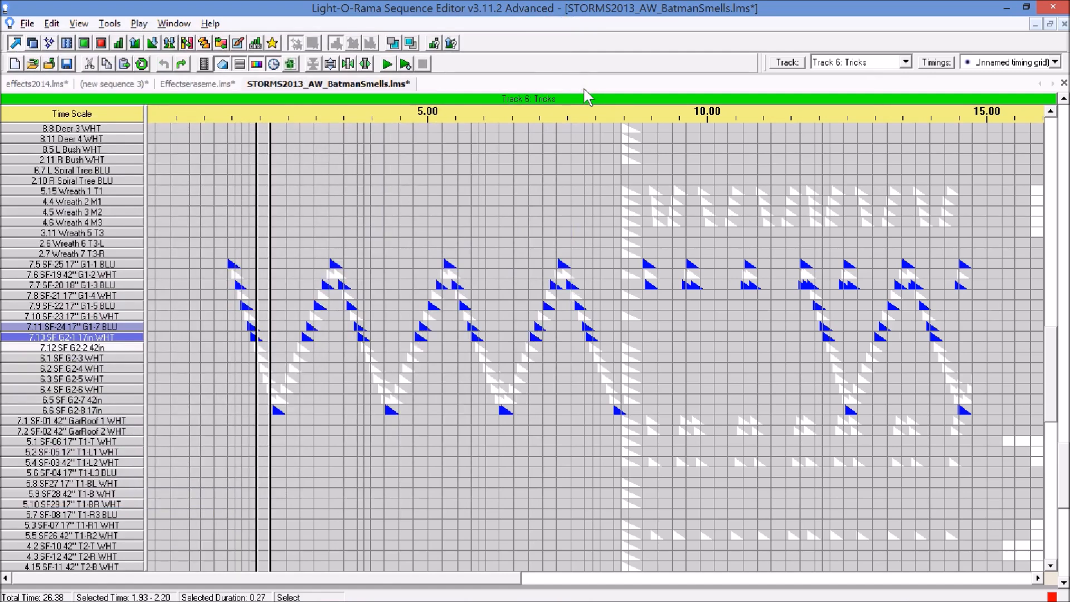
pyautogui.click(1063, 24)
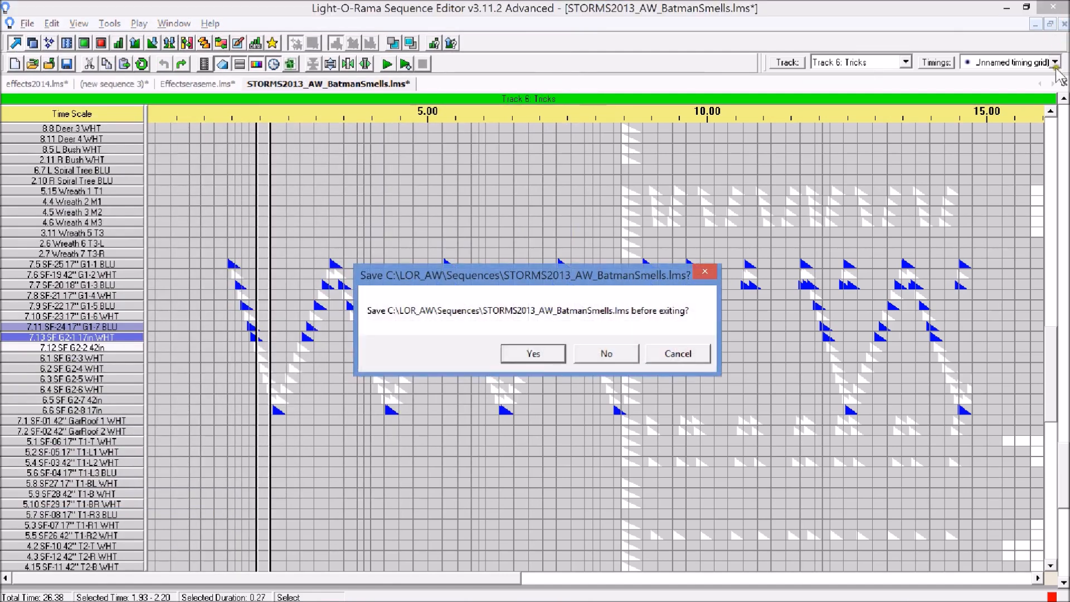
pyautogui.click(617, 352)
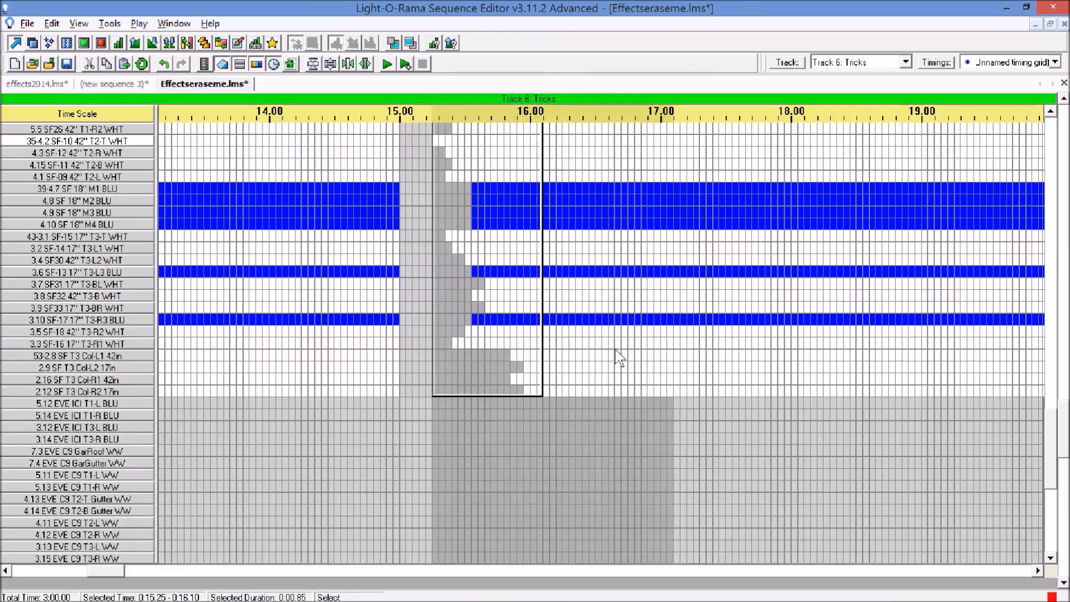